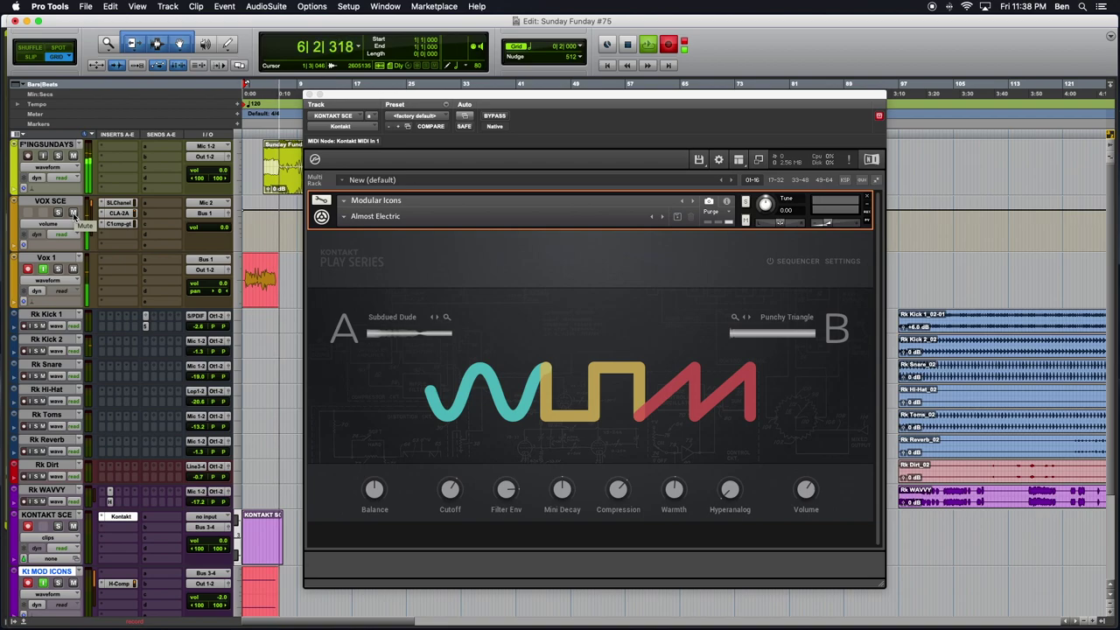
# - Toggle mute on the VOX SCE track and reposition the Kontakt plug-in window over the timeline
pyautogui.click(74, 213)
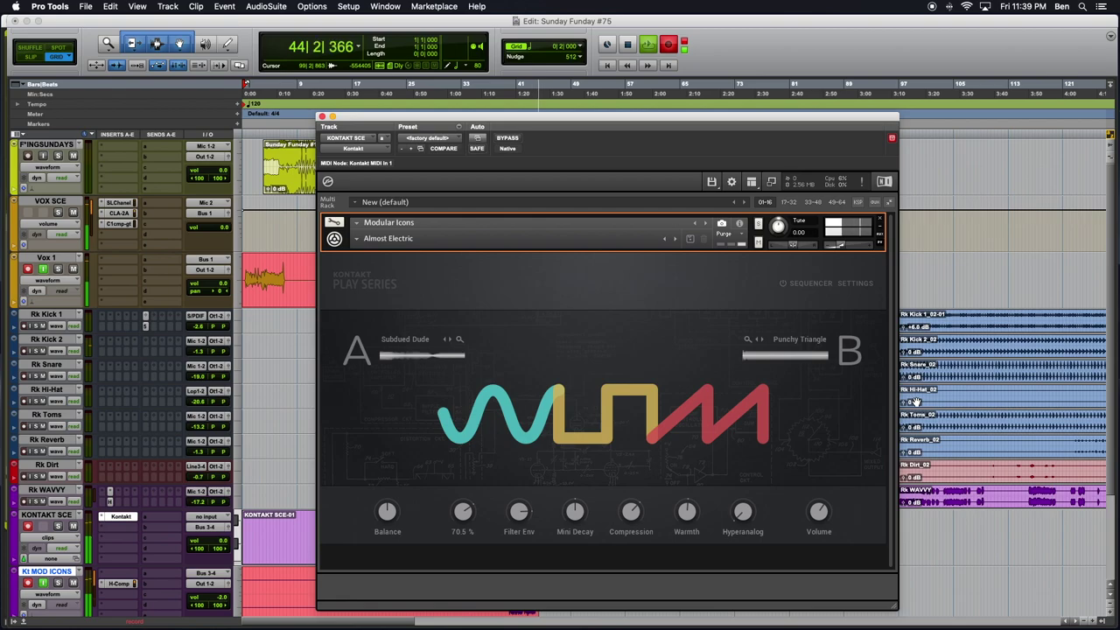
pyautogui.moveTo(786, 121); pyautogui.dragTo(688, 129)
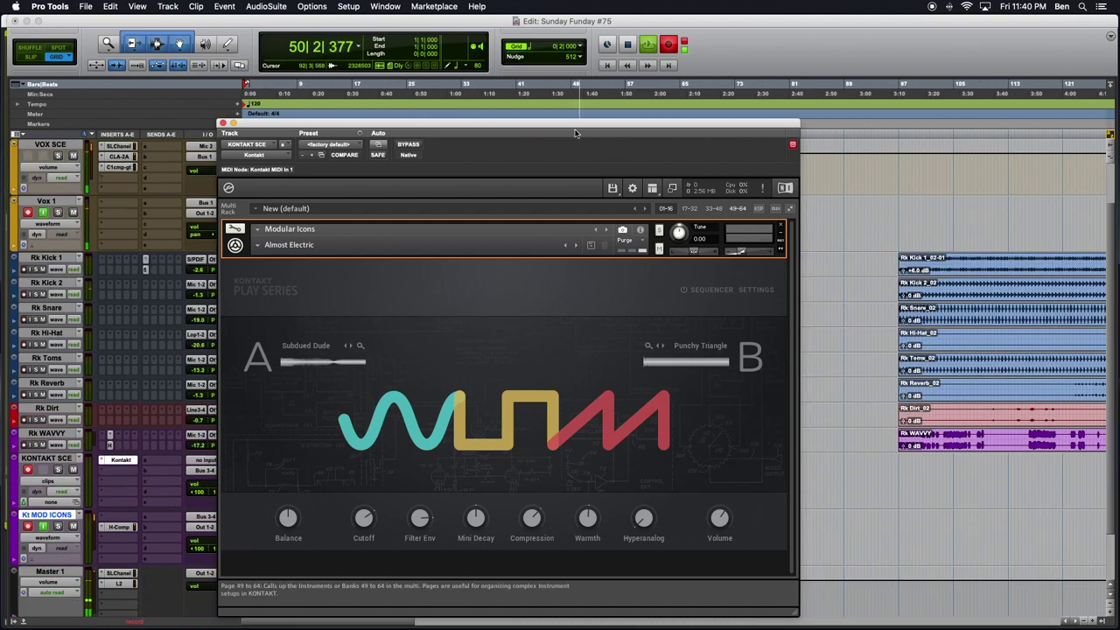
pyautogui.moveTo(558, 129); pyautogui.dragTo(702, 103)
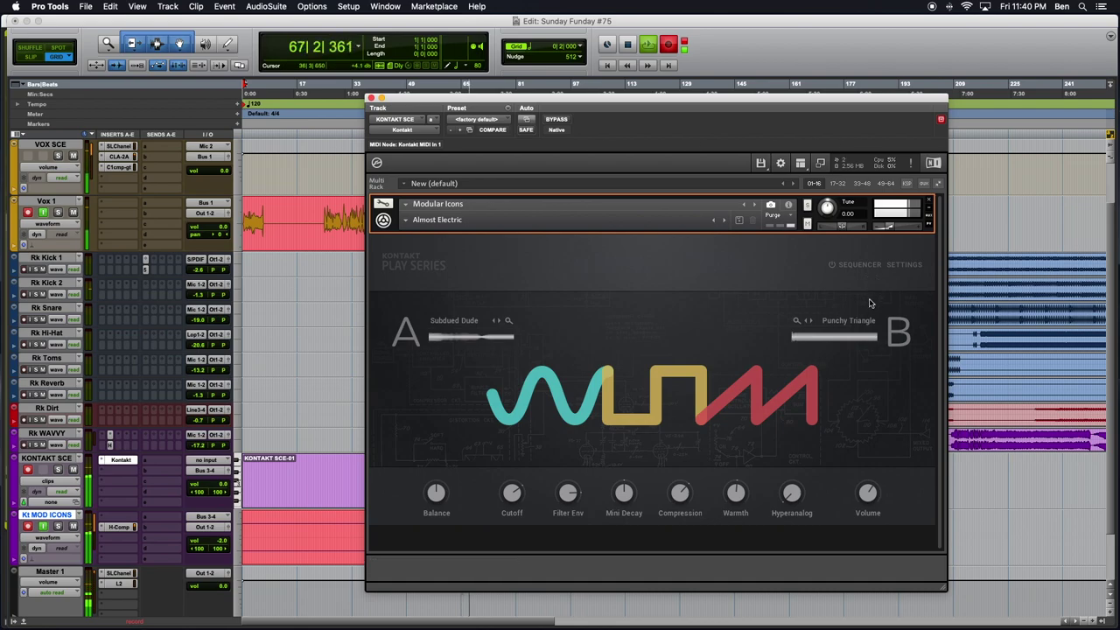
# - Open and enable the sequencer for Almost Electric and adjust the sound's macro knobs, including Filter Env and Cutoff
pyautogui.click(860, 261)
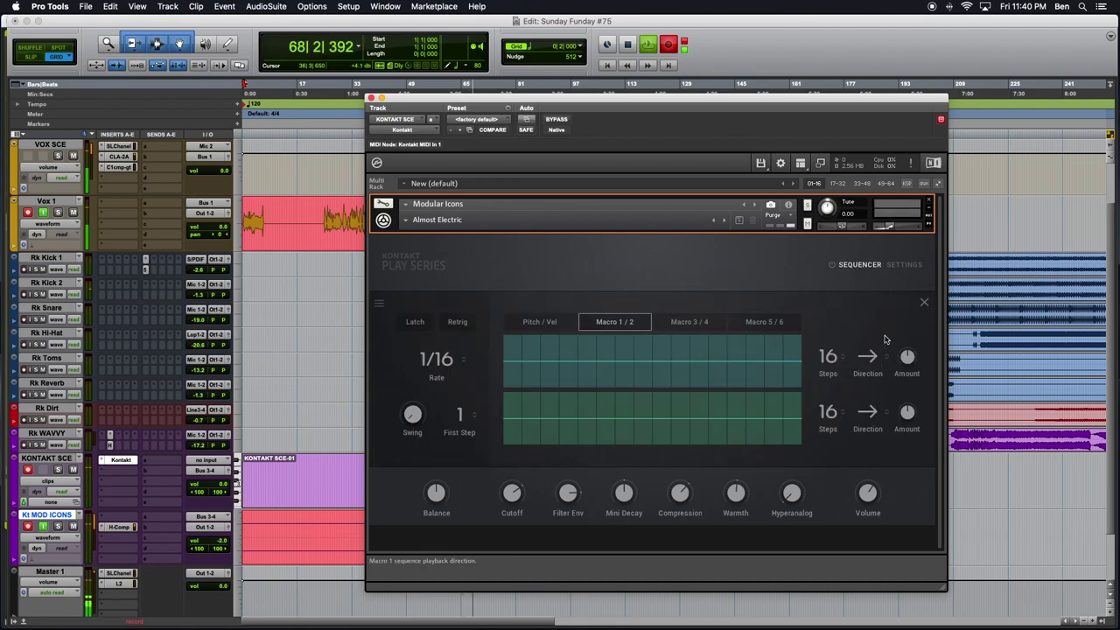
pyautogui.click(831, 265)
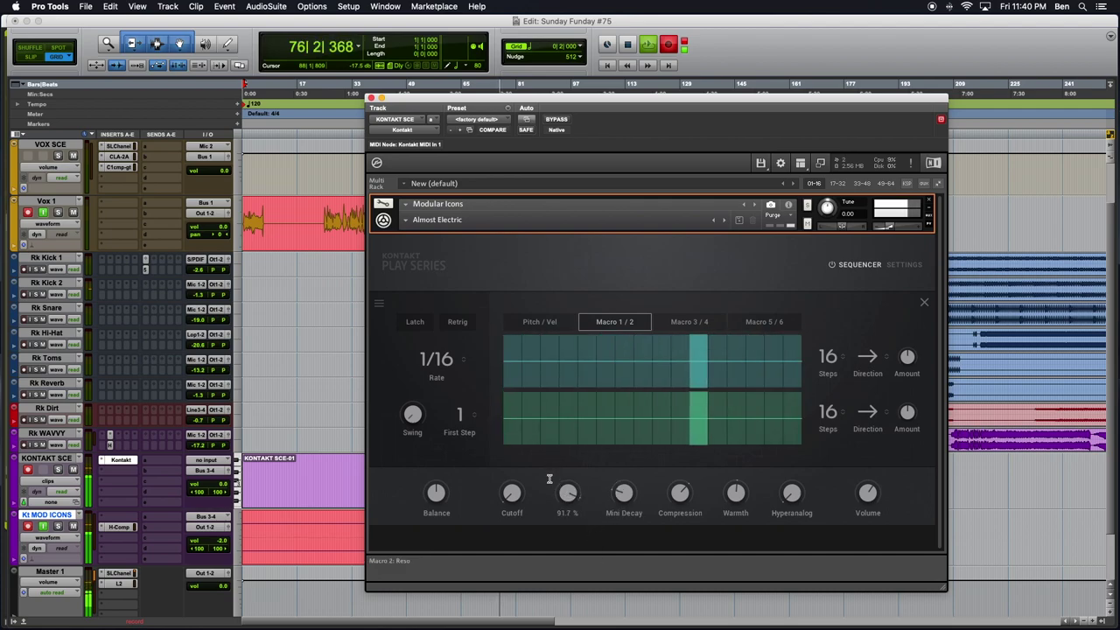
pyautogui.moveTo(548, 477); pyautogui.dragTo(542, 480)
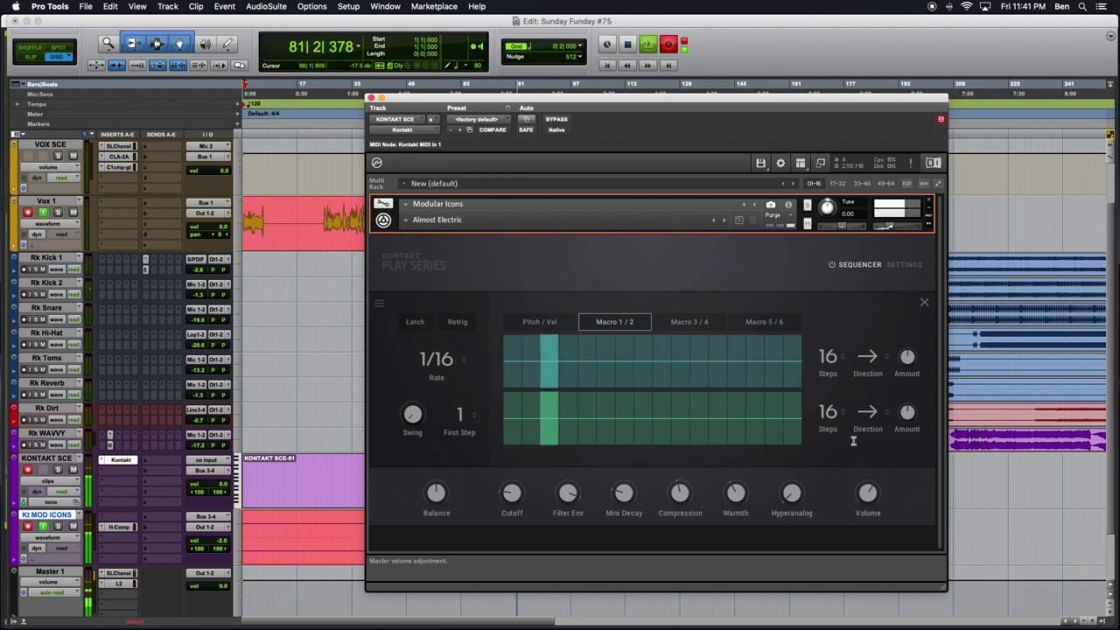
# - Open the instrument settings and switch Mono off and back on for layers A and B
pyautogui.click(903, 264)
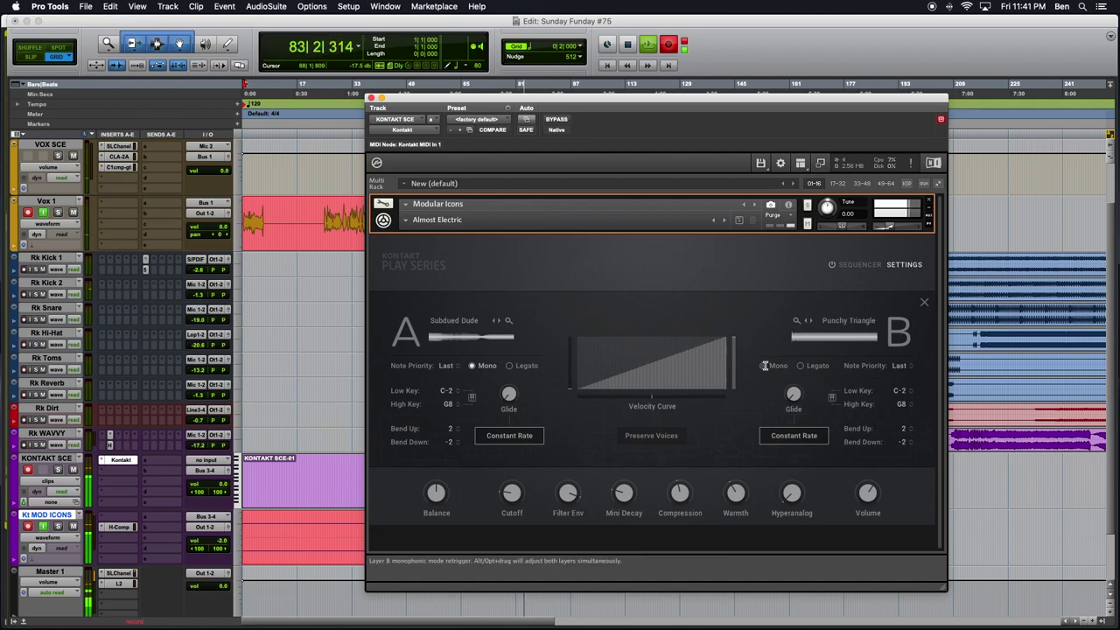
pyautogui.click(472, 366)
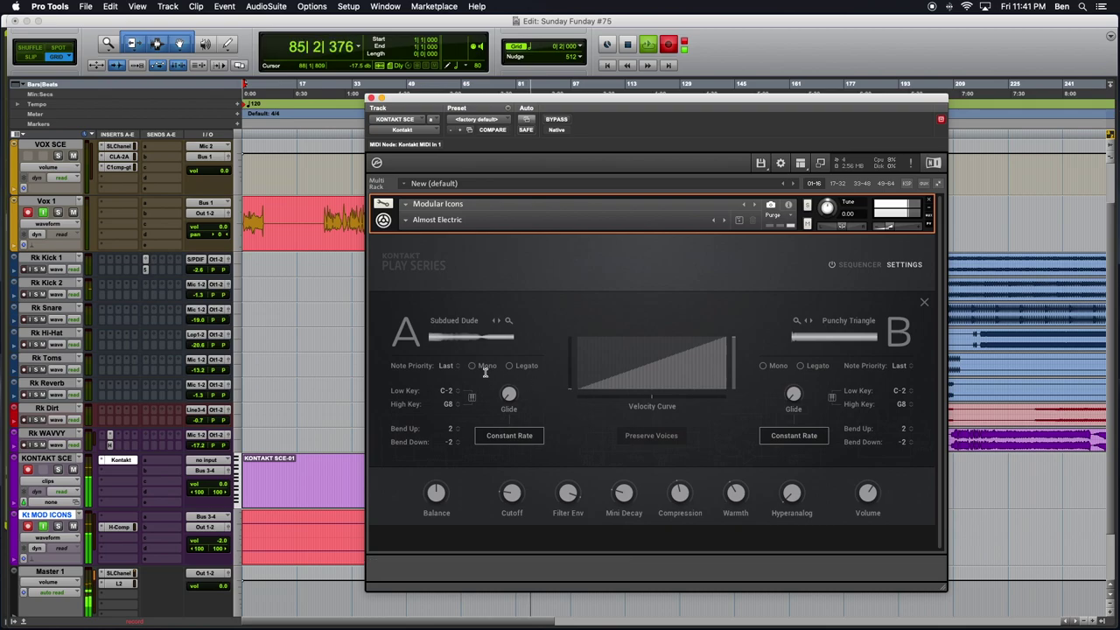
pyautogui.click(764, 365)
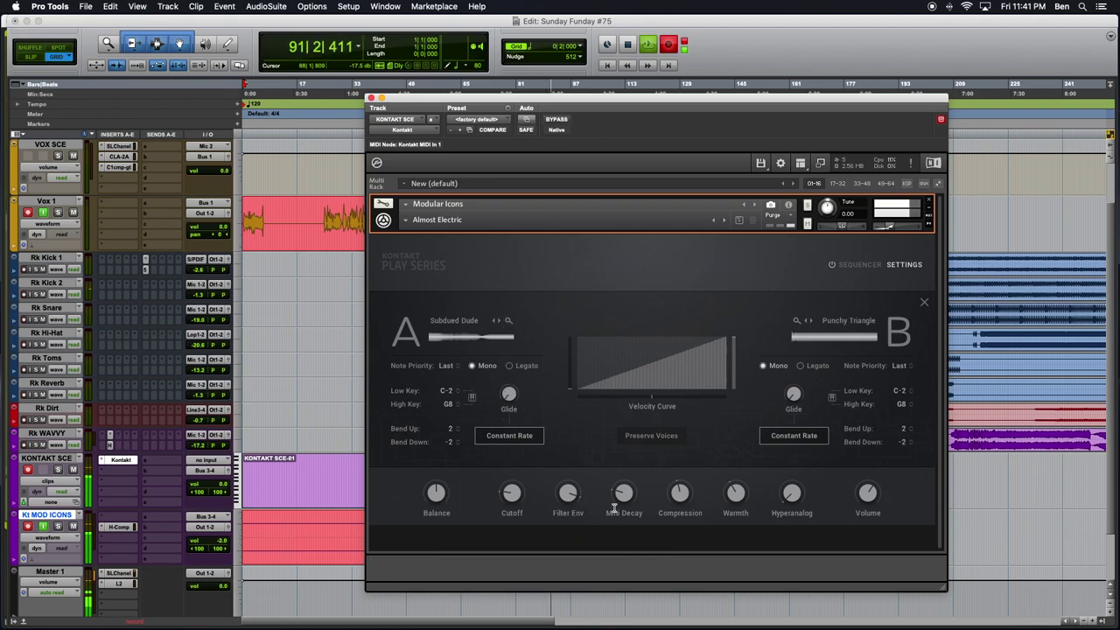
# - Return to the sequencer, look at Macro 3 / 4, and draw a pitch pattern across the Pitch / Vel steps
pyautogui.click(856, 266)
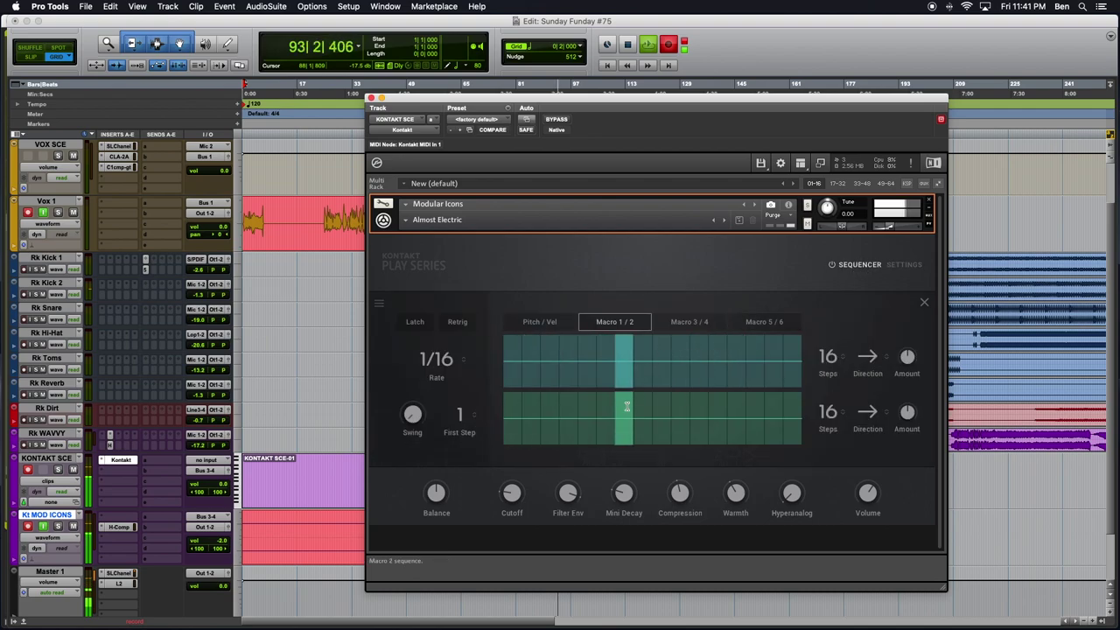
pyautogui.click(689, 321)
pyautogui.click(540, 321)
pyautogui.moveTo(546, 376)
pyautogui.mouseDown()
pyautogui.moveTo(632, 356)
pyautogui.moveTo(688, 338)
pyautogui.moveTo(660, 369)
pyautogui.moveTo(580, 359)
pyautogui.moveTo(599, 377)
pyautogui.moveTo(646, 368)
pyautogui.moveTo(681, 338)
pyautogui.moveTo(733, 349)
pyautogui.moveTo(729, 399)
pyautogui.moveTo(720, 382)
pyautogui.moveTo(773, 368)
pyautogui.mouseUp()
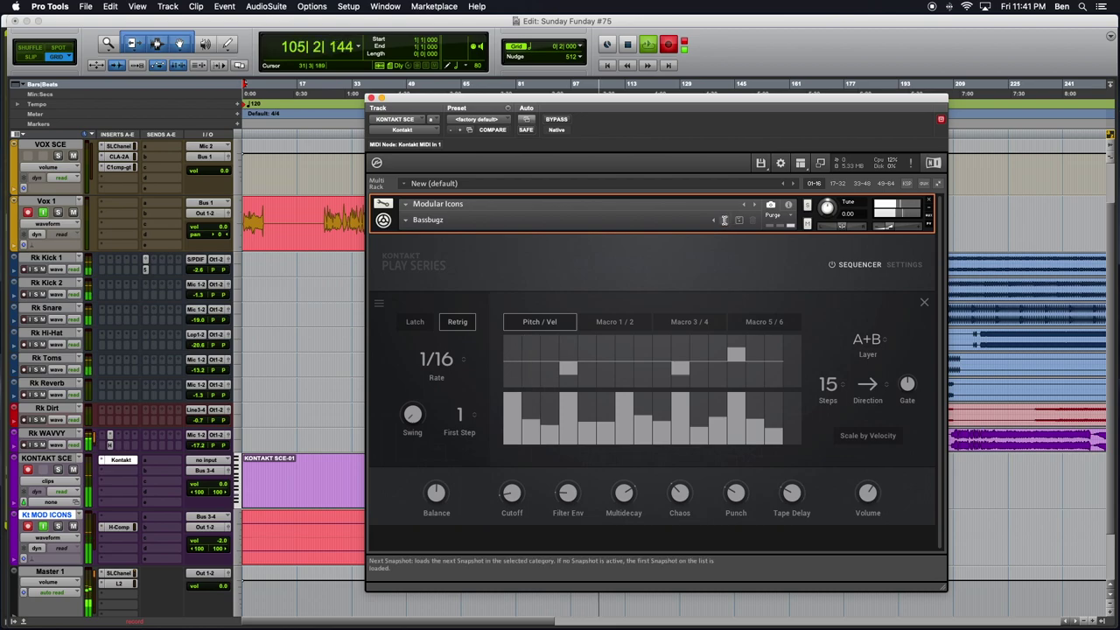
# - Advance the Modular Icons instrument to the Busy Buddy snapshot and show its sequencer editor
pyautogui.click(854, 266)
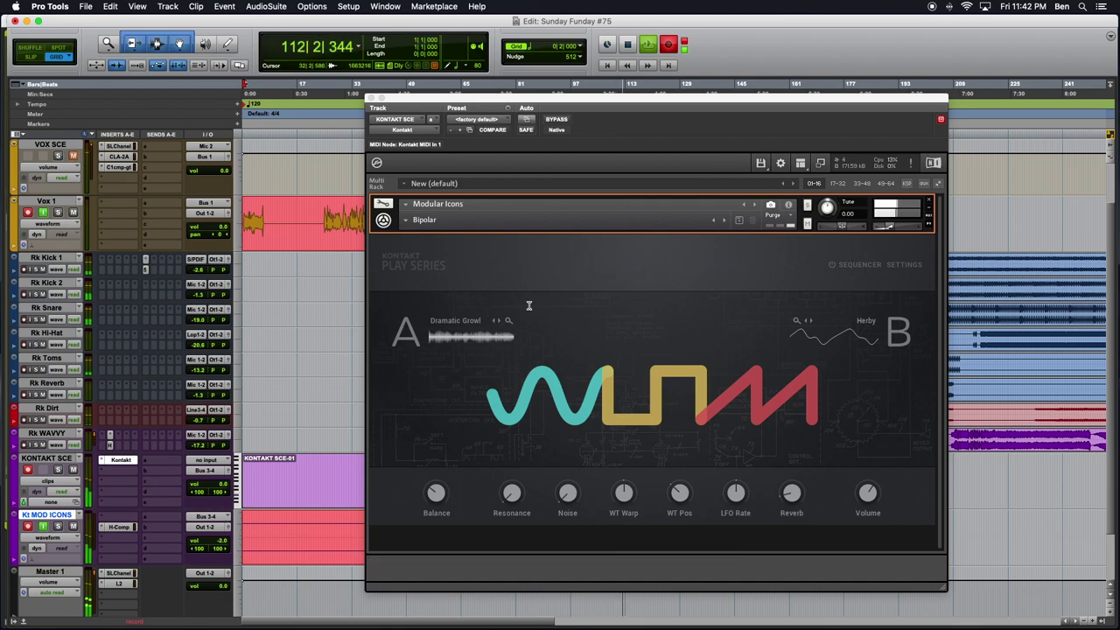
pyautogui.click(724, 220)
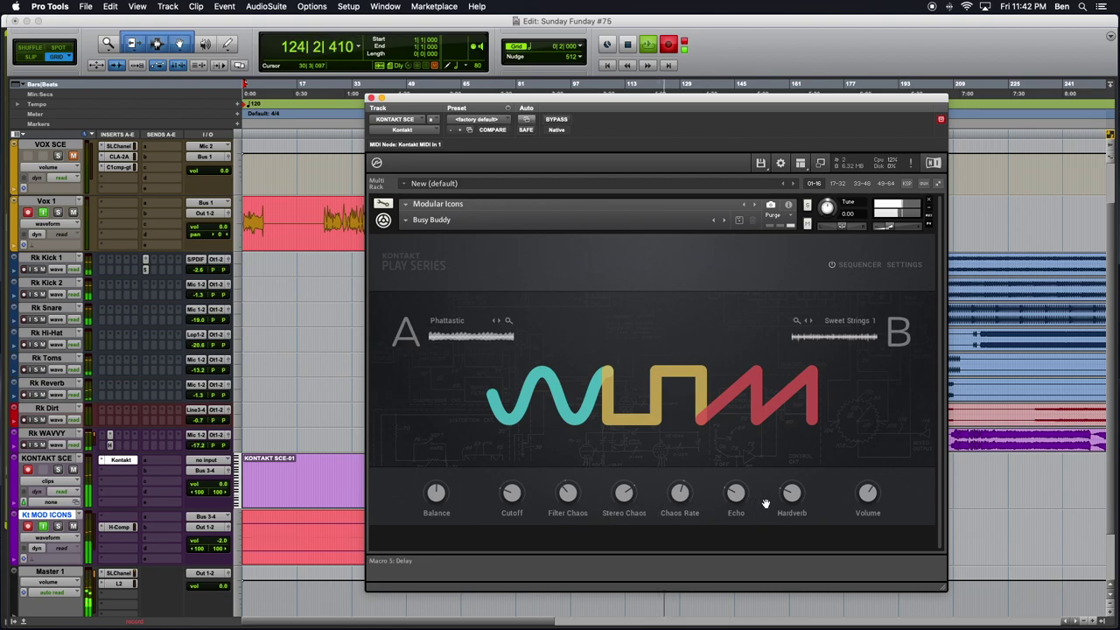
pyautogui.click(864, 266)
pyautogui.click(860, 264)
pyautogui.click(860, 265)
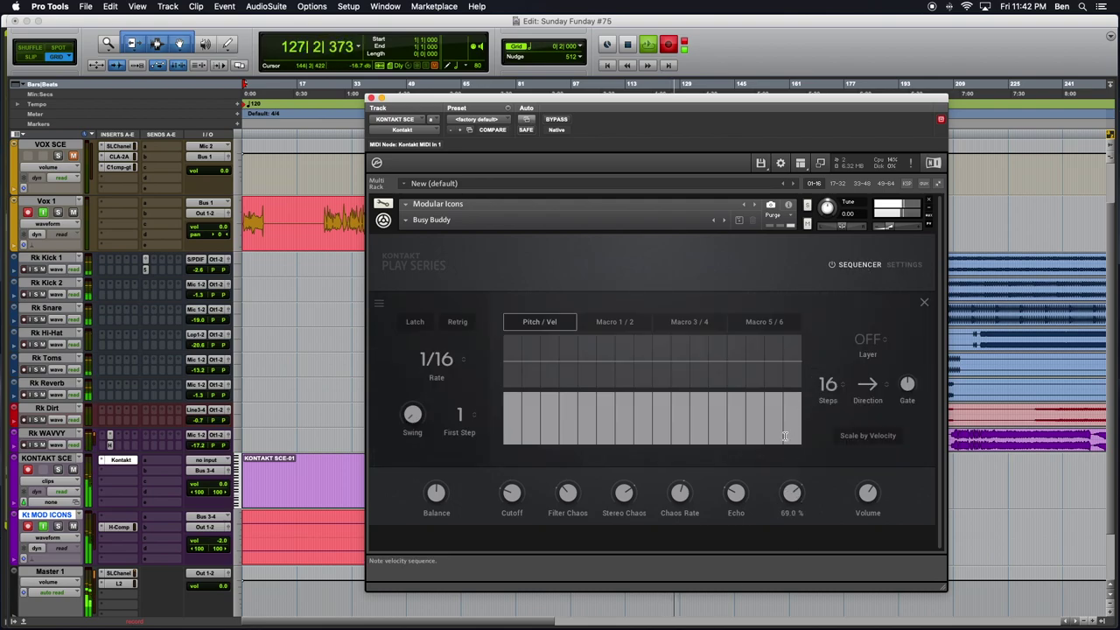
# - Set Busy Buddy's Echo to 30.9 % and sweep its Cutoff, ending at the minimum
pyautogui.moveTo(736, 493); pyautogui.dragTo(734, 459)
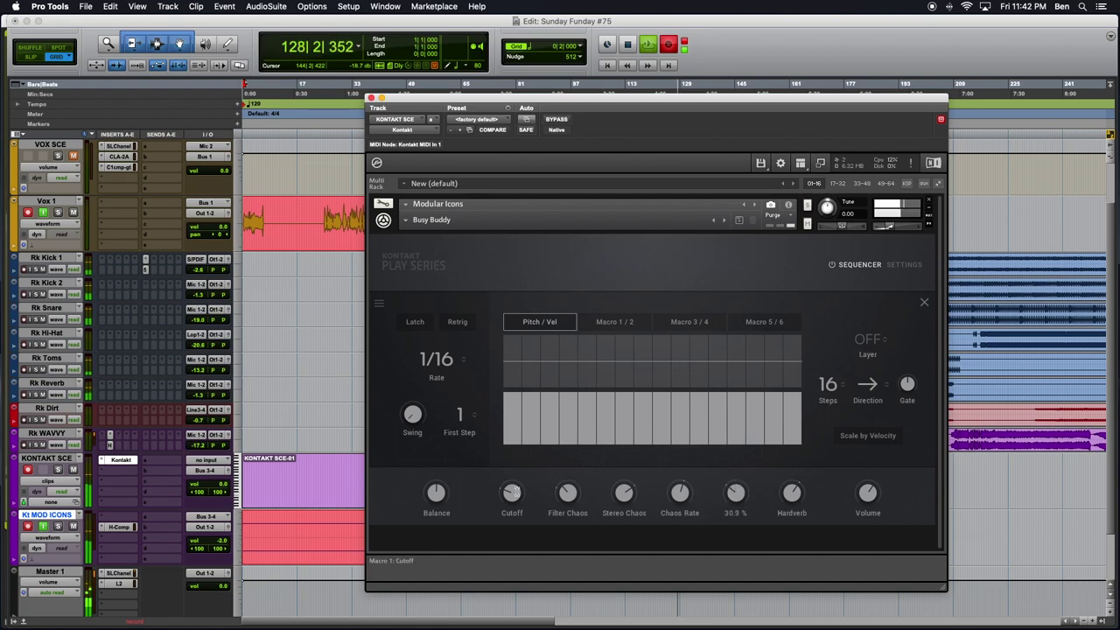
pyautogui.moveTo(510, 493); pyautogui.dragTo(488, 454)
pyautogui.moveTo(512, 493); pyautogui.dragTo(500, 542)
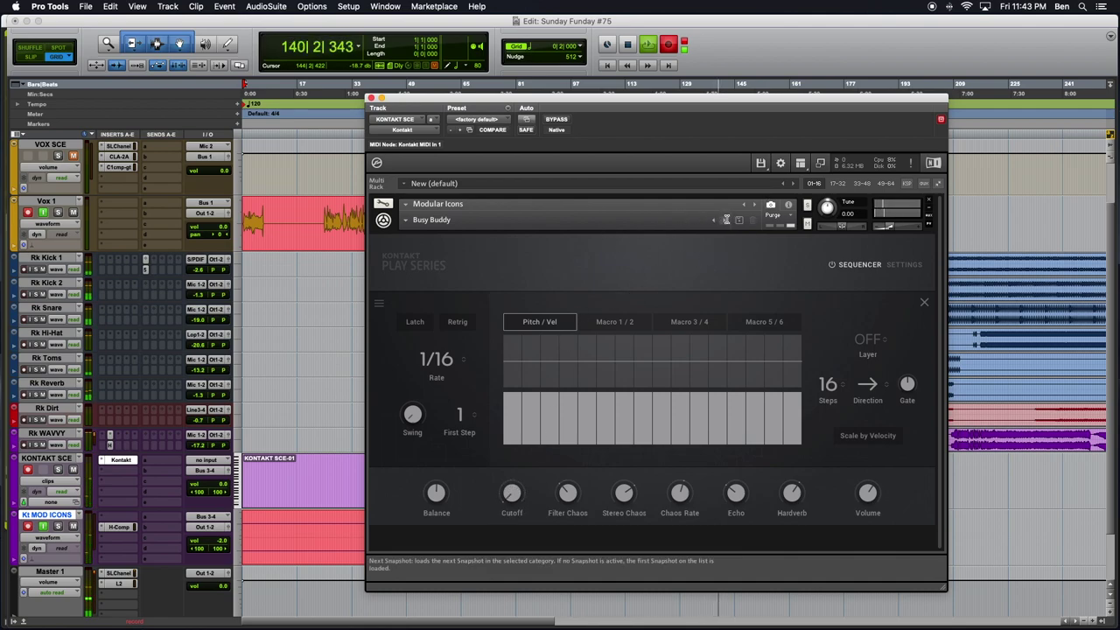
# - Advance through the Carpenter snapshot to Definitive Bass
pyautogui.click(719, 219)
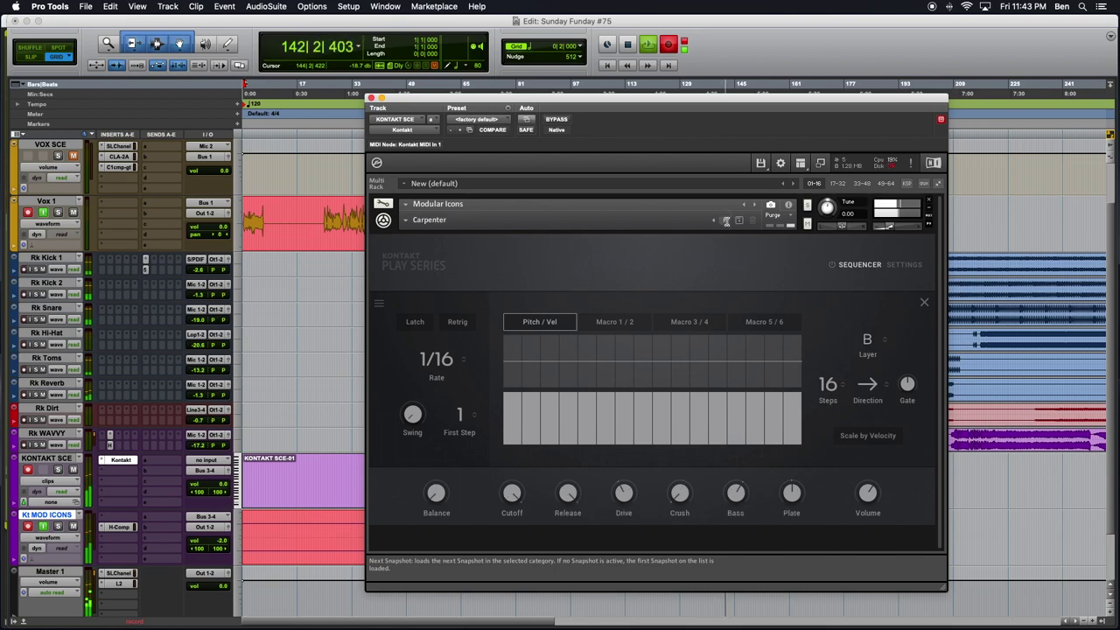
pyautogui.click(725, 222)
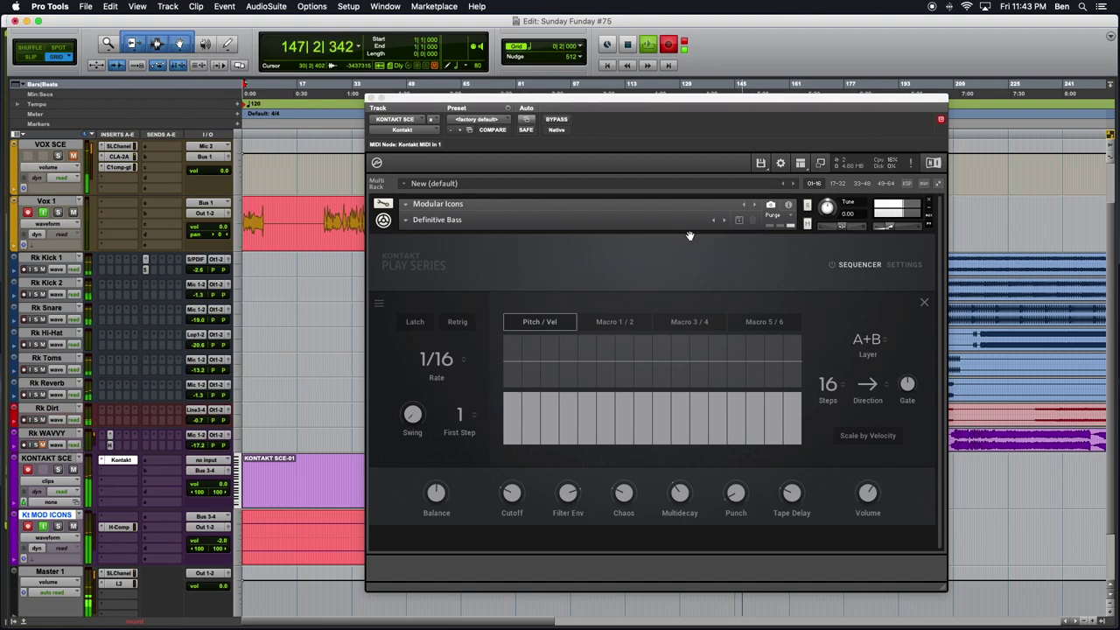
# - Examine the snapshot categories and the list of Bass snapshots
pyautogui.click(406, 222)
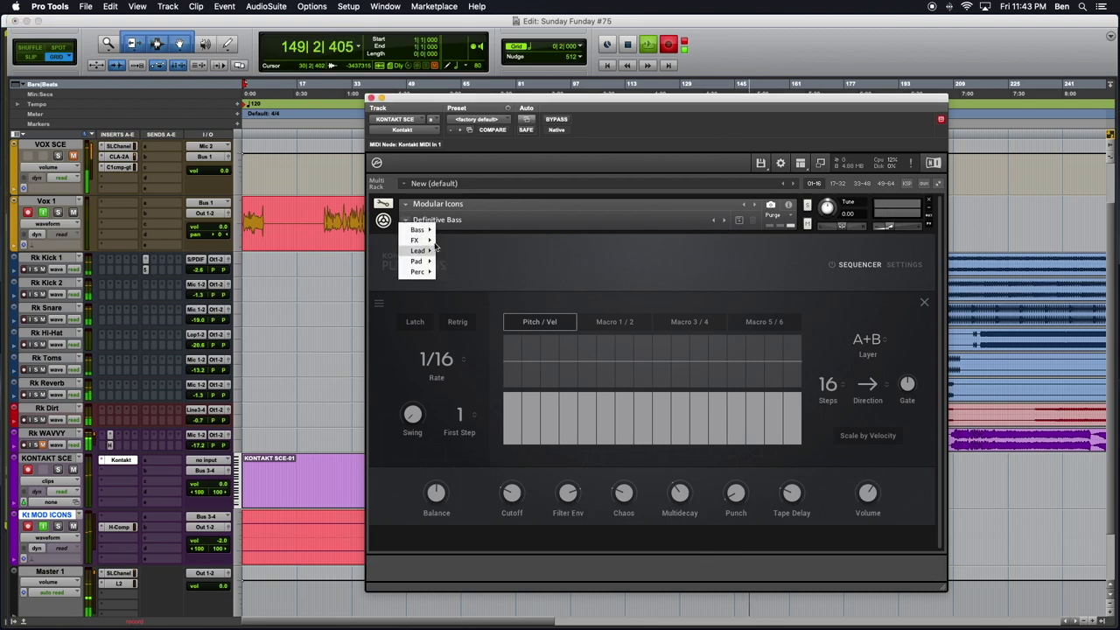
pyautogui.click(427, 250)
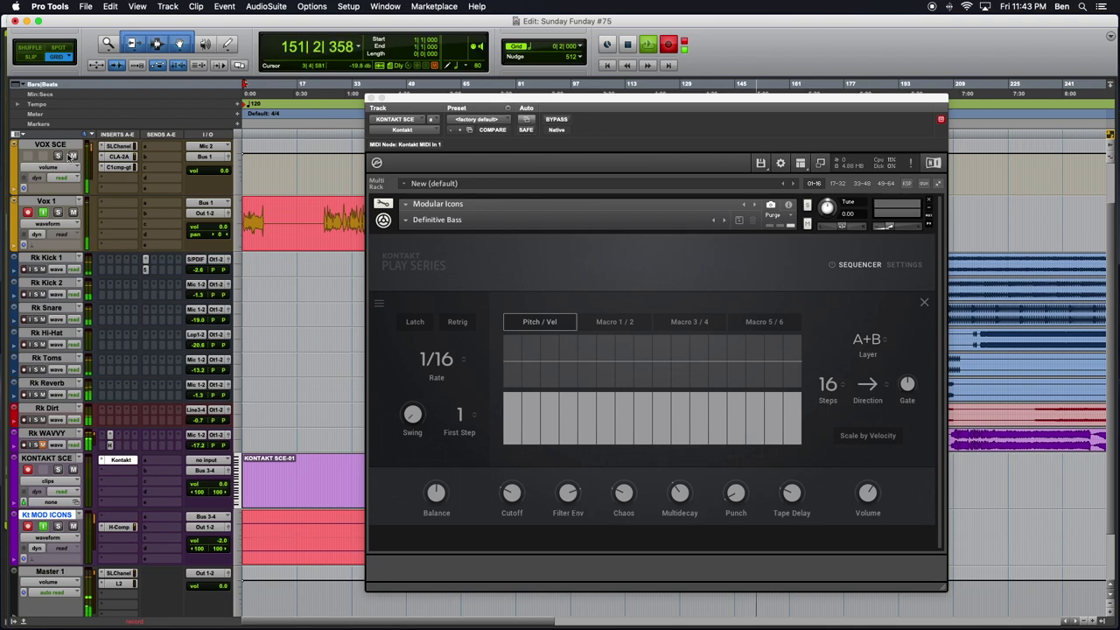
pyautogui.click(402, 221)
pyautogui.moveTo(418, 229)
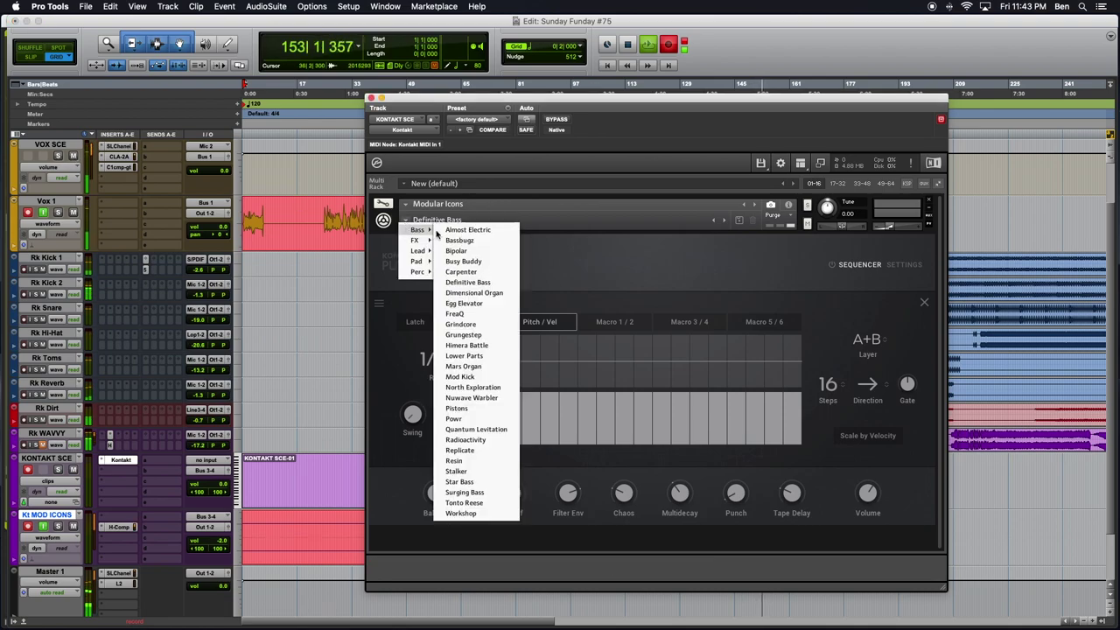
pyautogui.click(577, 278)
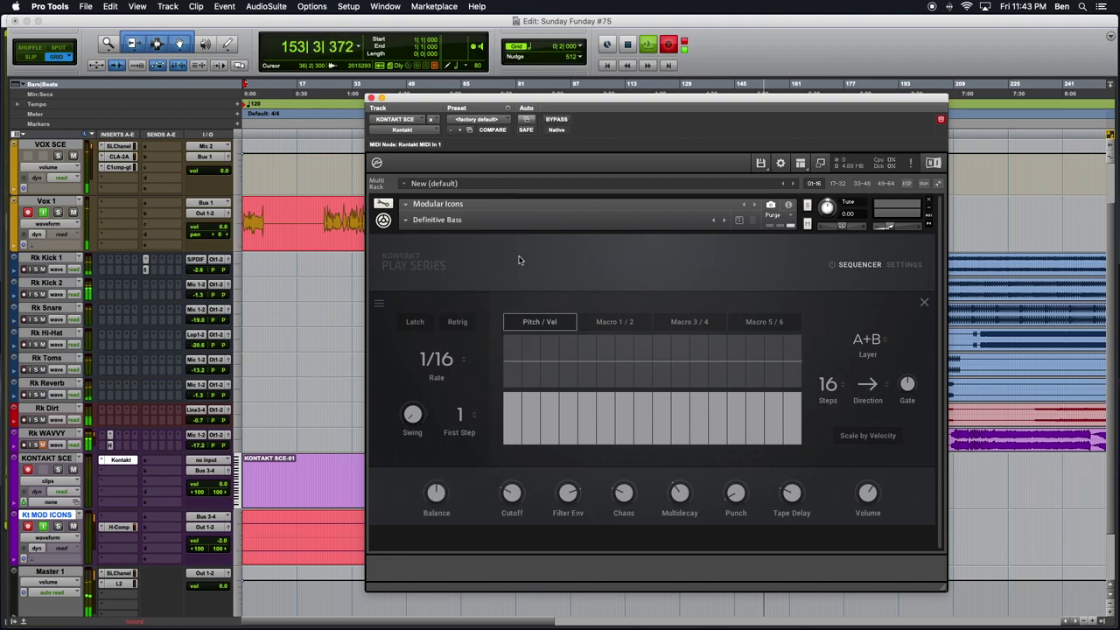
# - Mute the VOX SCE track and advance through the Dimensional Organ snapshot to Egg Elevator
pyautogui.click(73, 155)
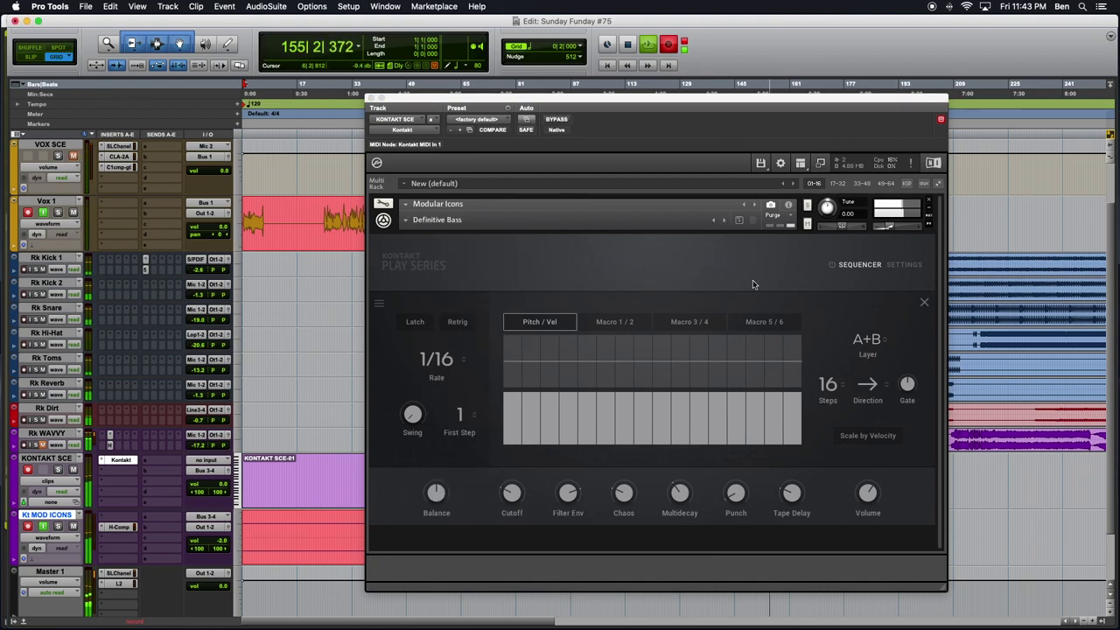
pyautogui.click(723, 222)
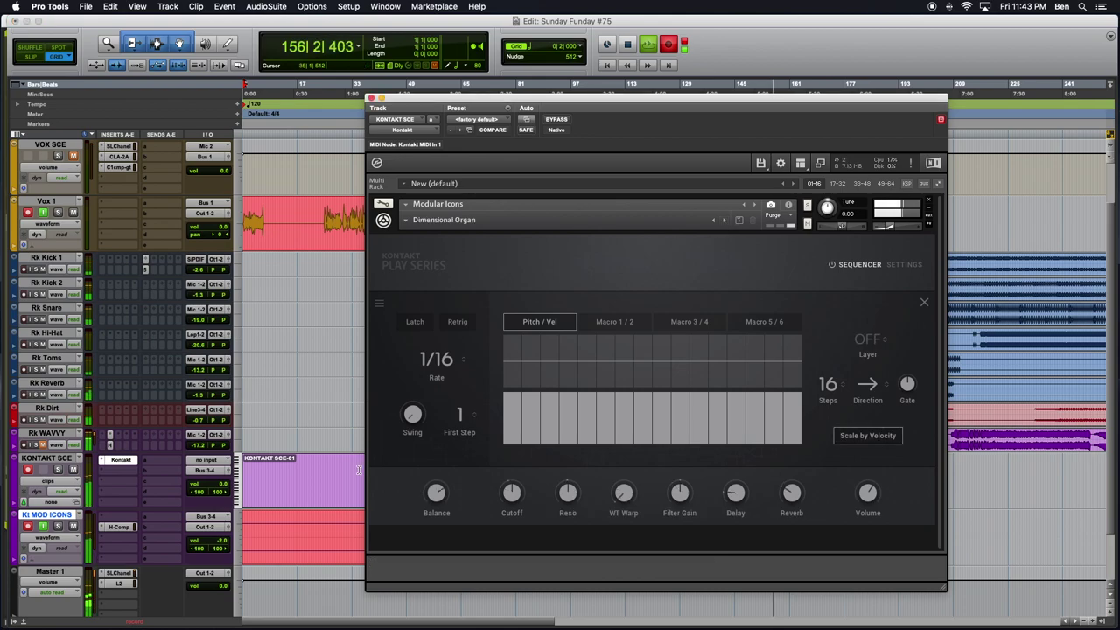
pyautogui.click(723, 221)
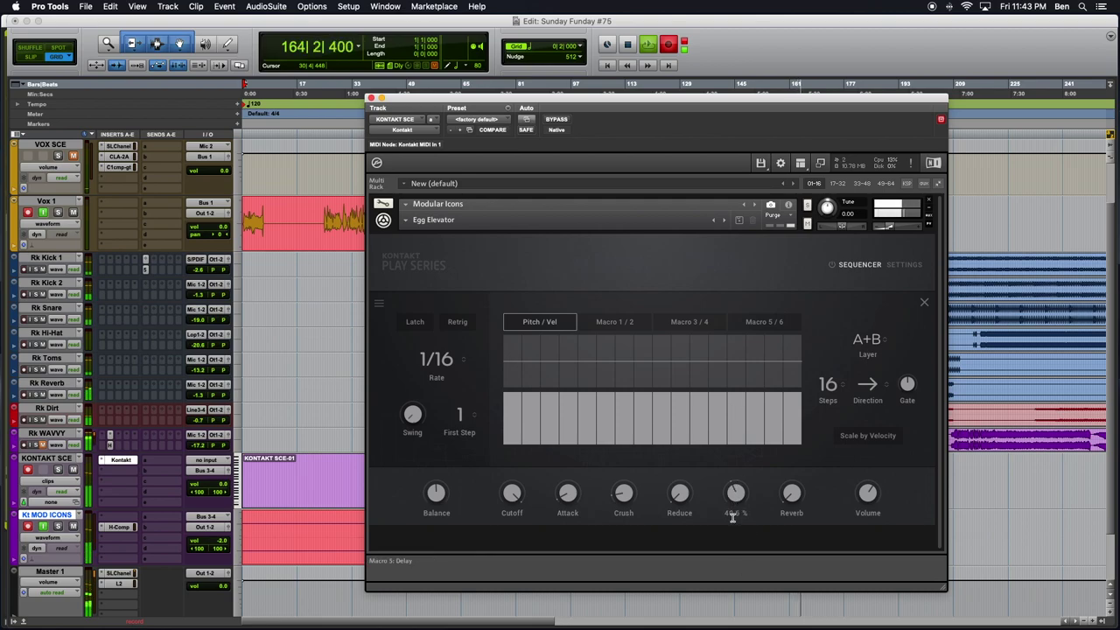
pyautogui.moveTo(792, 495)
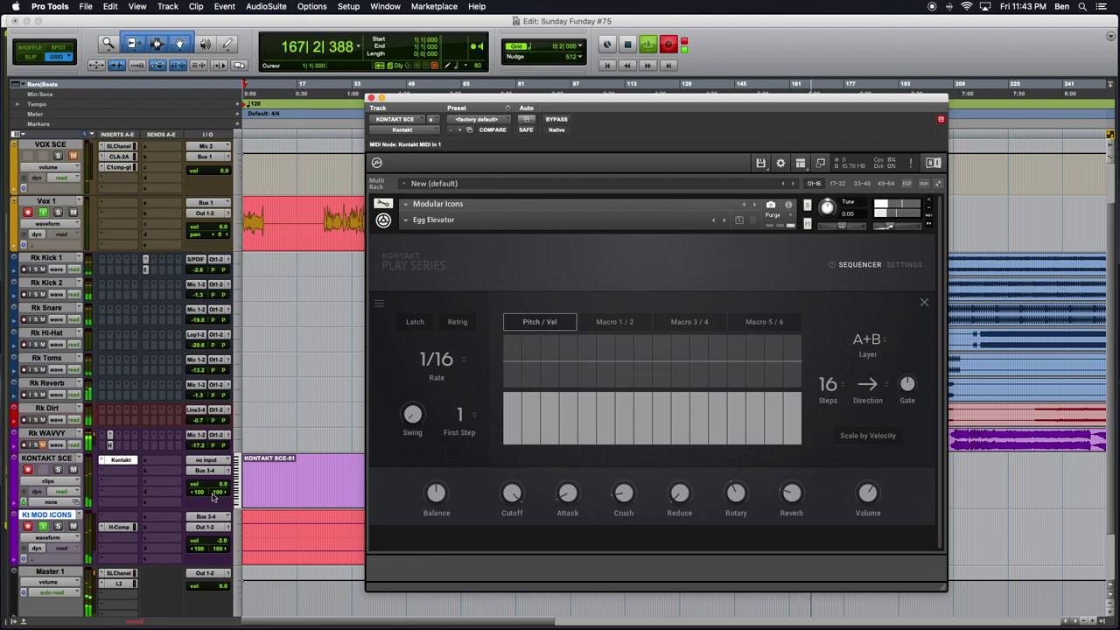
# - Inspect the H-Comp compressor on the Kt MOD ICONS track and turn Egg Elevator's Rotary up to 100 % in Kontakt
pyautogui.click(121, 527)
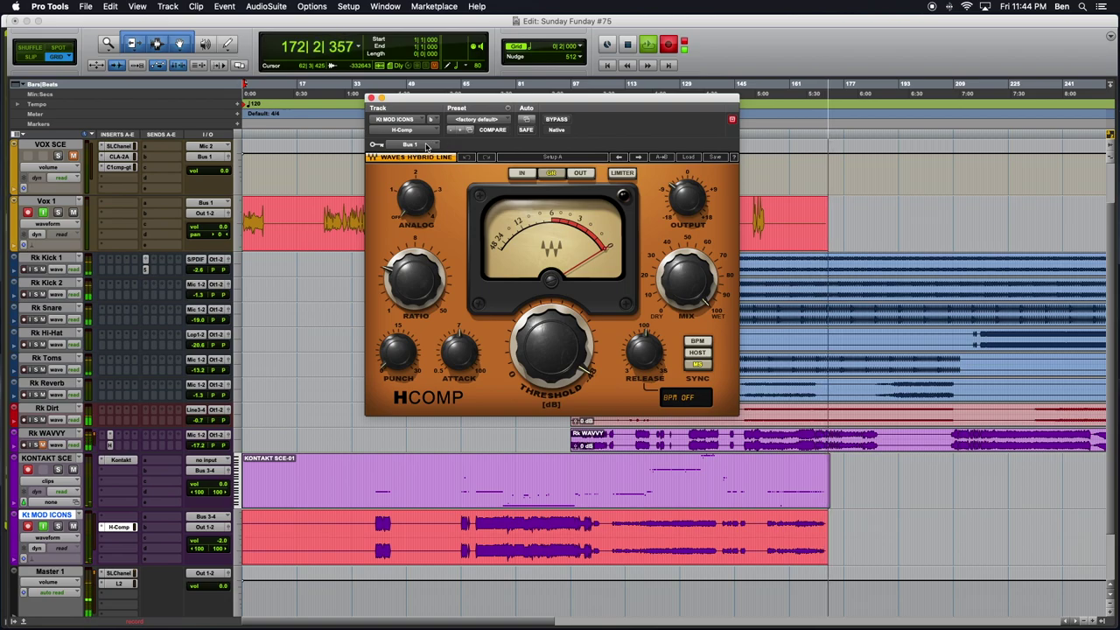
pyautogui.click(115, 555)
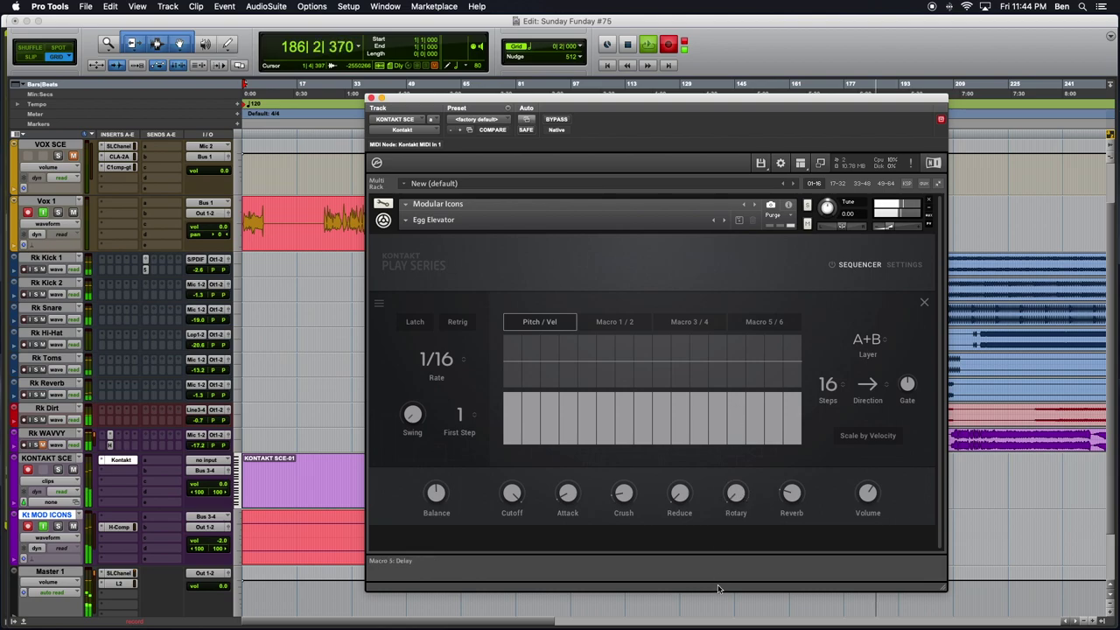
pyautogui.moveTo(732, 483); pyautogui.dragTo(741, 376)
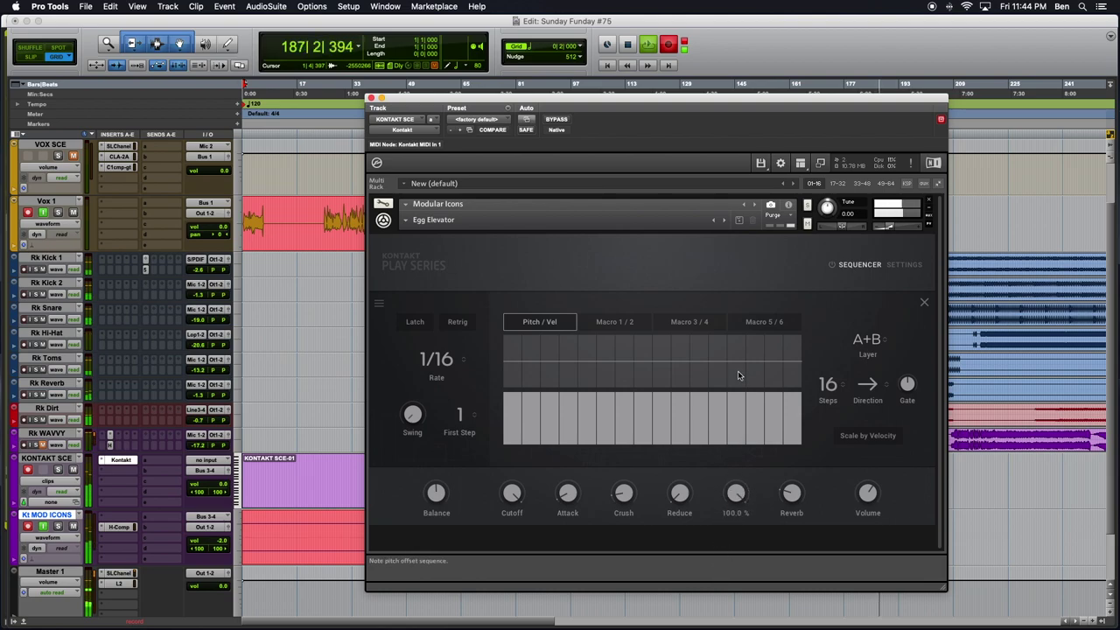
# - Close the sequencer editor and step through the Bassbugz snapshot back to Almost Electric
pyautogui.click(725, 220)
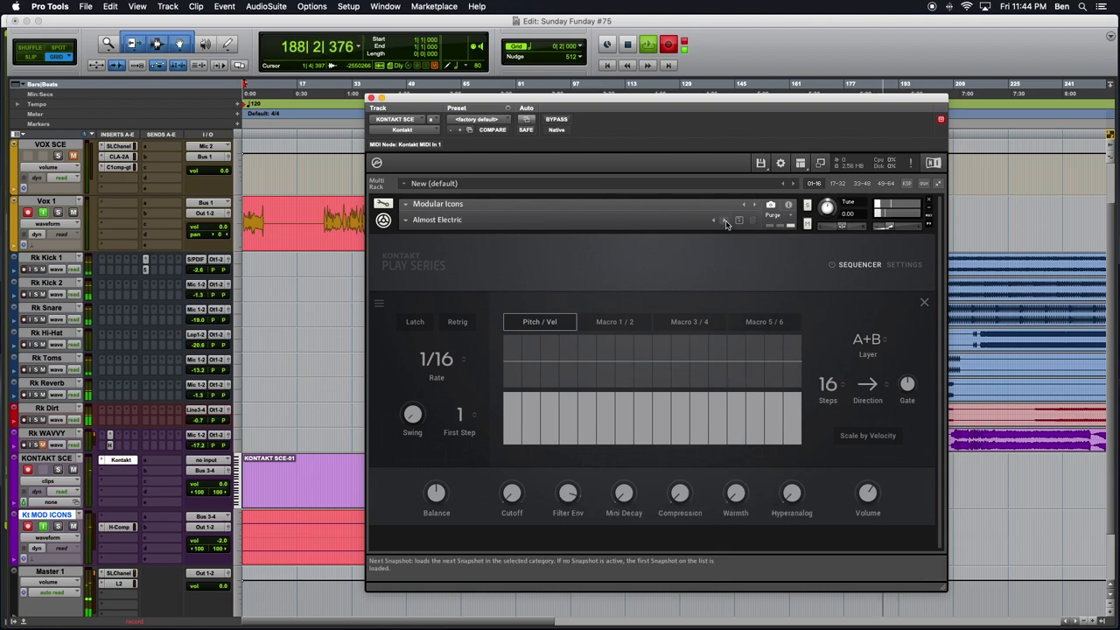
pyautogui.click(858, 264)
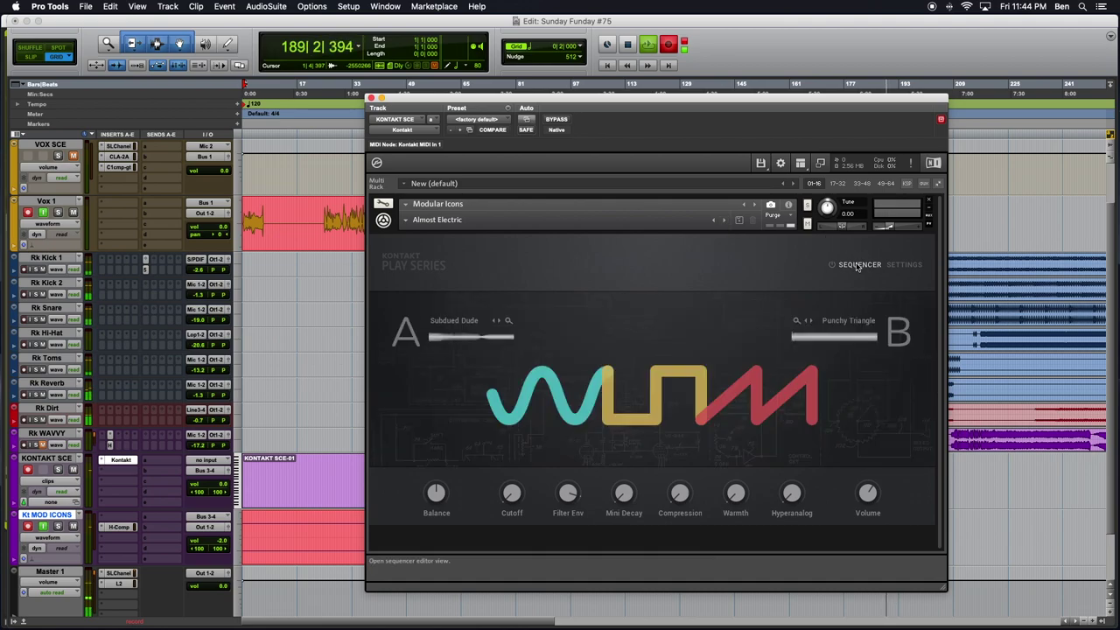
pyautogui.click(724, 220)
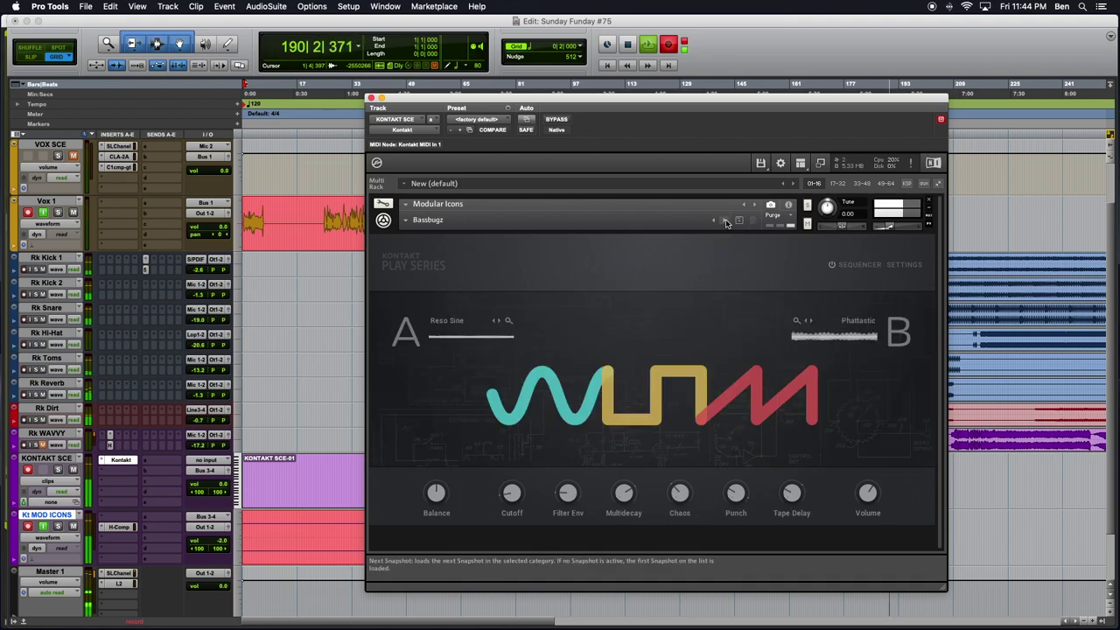
pyautogui.click(713, 223)
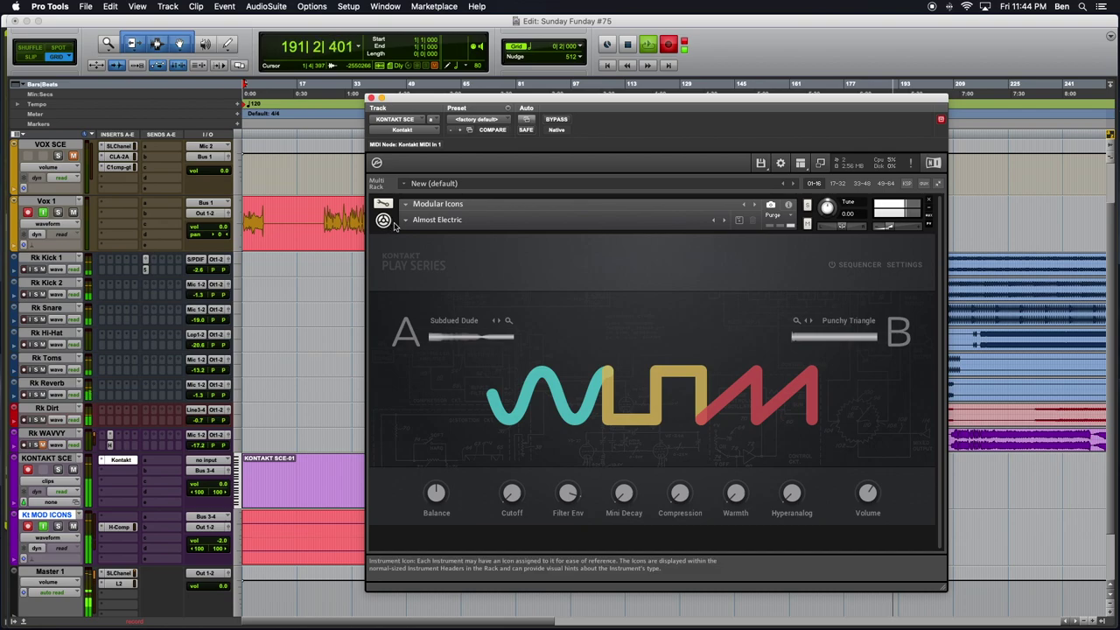
# - Load the FreaQ snapshot from the Bass category
pyautogui.click(405, 222)
pyautogui.moveTo(418, 229)
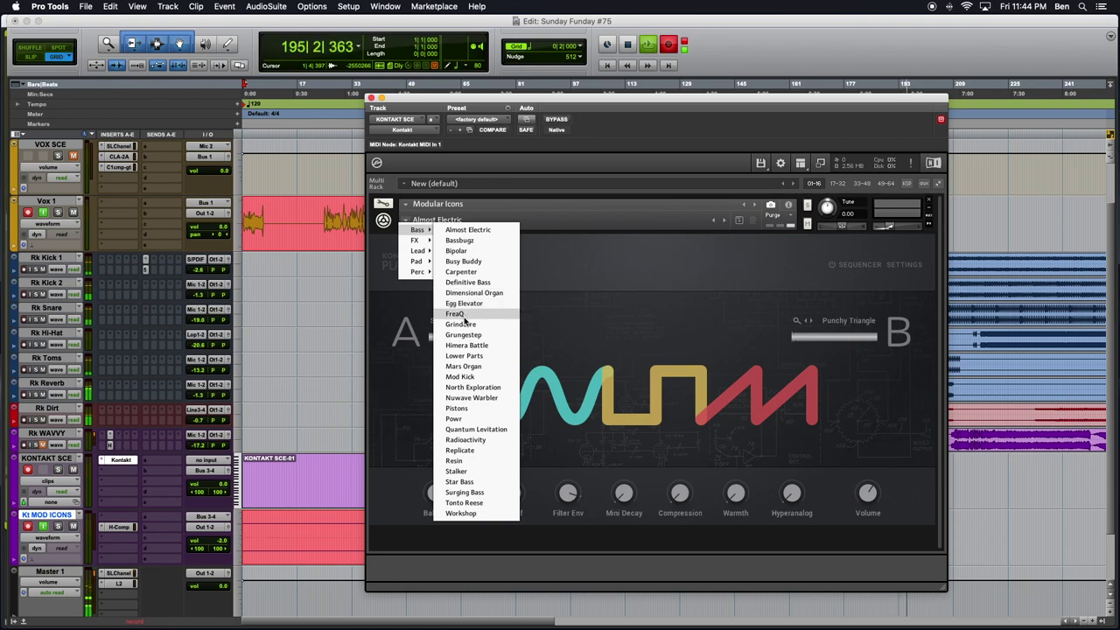
pyautogui.press('Return')
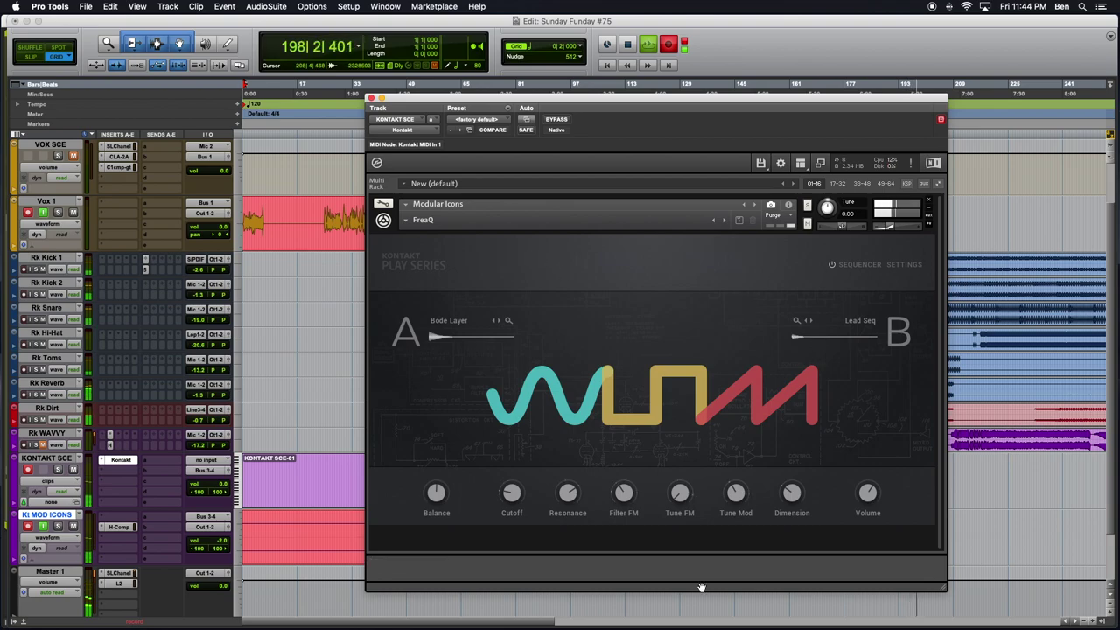
# - Open FreaQ's sequencer and look through the Macro 1 / 2, Macro 3 / 4 and Macro 5 / 6 pages
pyautogui.moveTo(791, 470)
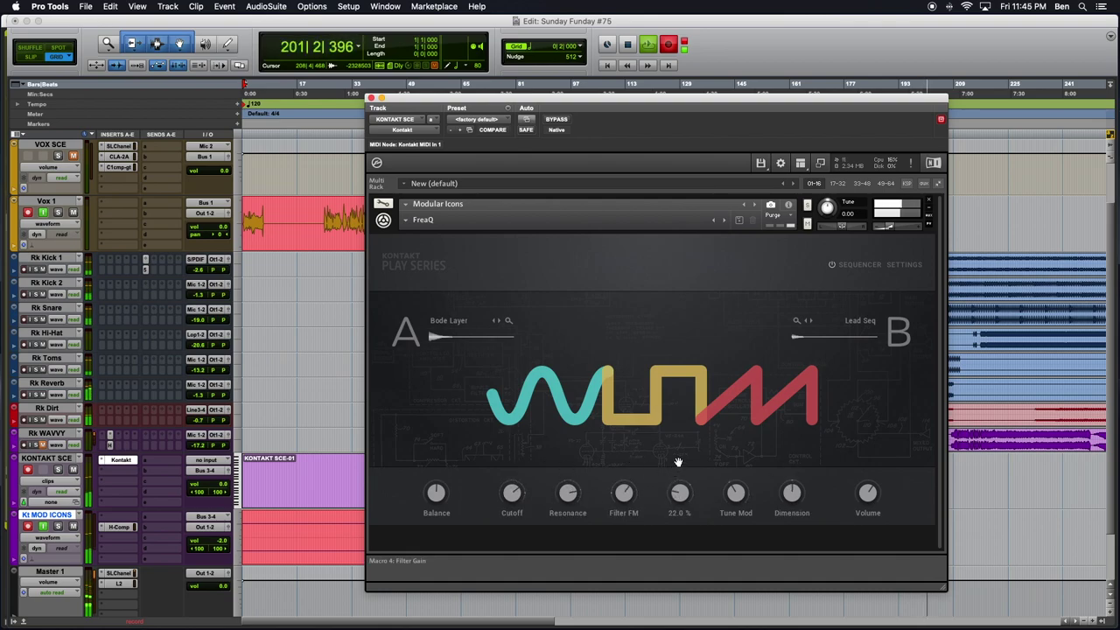
pyautogui.click(874, 268)
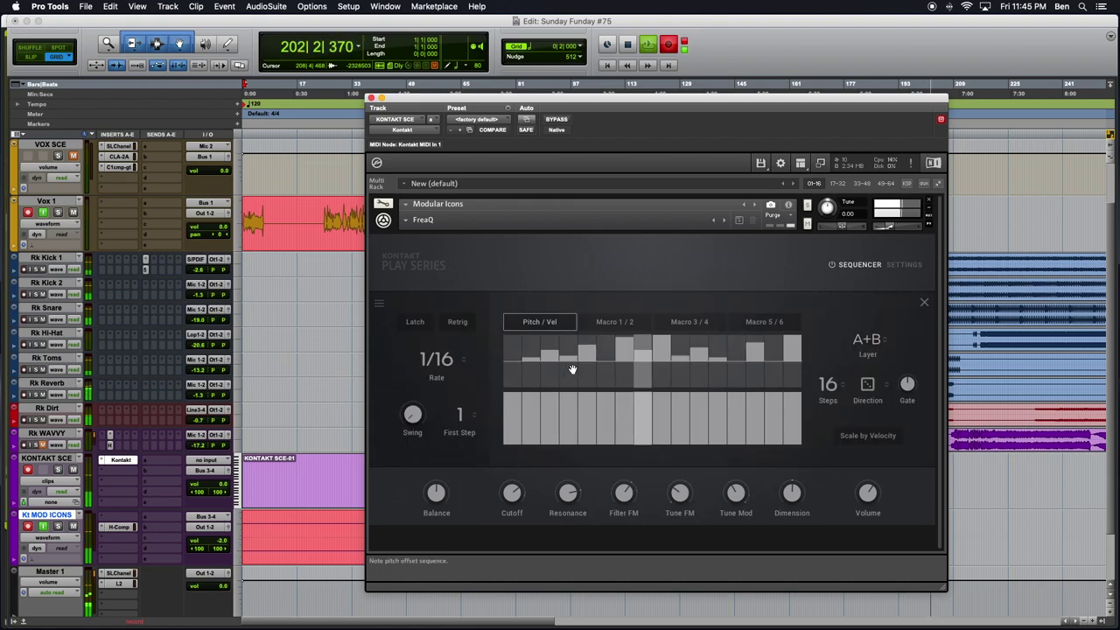
pyautogui.click(647, 323)
pyautogui.click(687, 322)
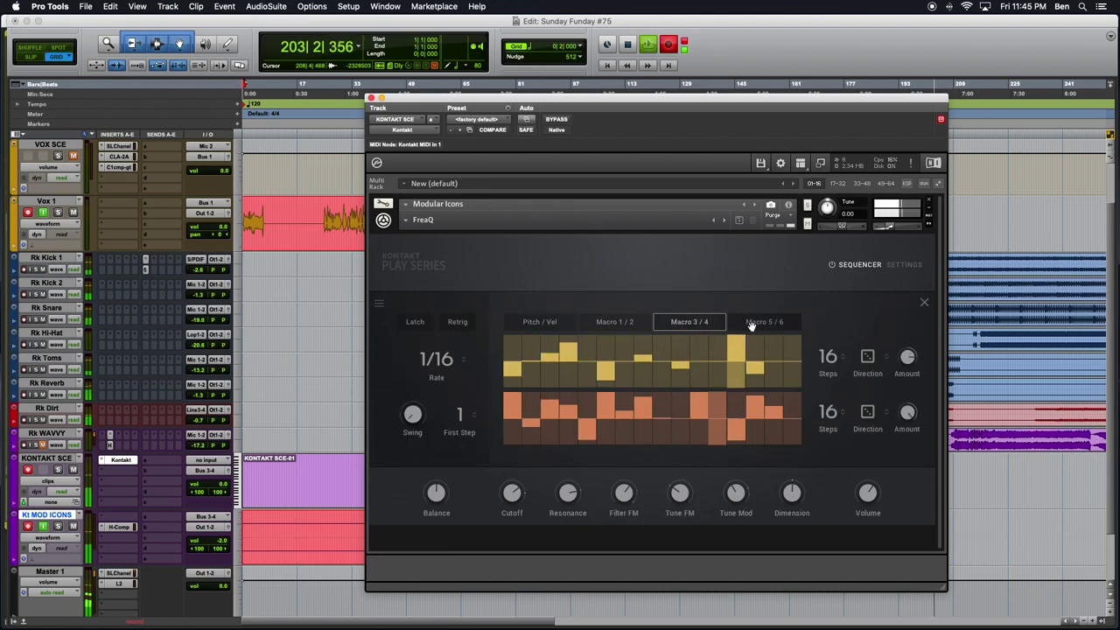
pyautogui.click(763, 322)
# - Redraw steps 4 to 14 of the Macro 6 sequence and lower step 9 of the Macro 3 sequence
pyautogui.click(745, 427)
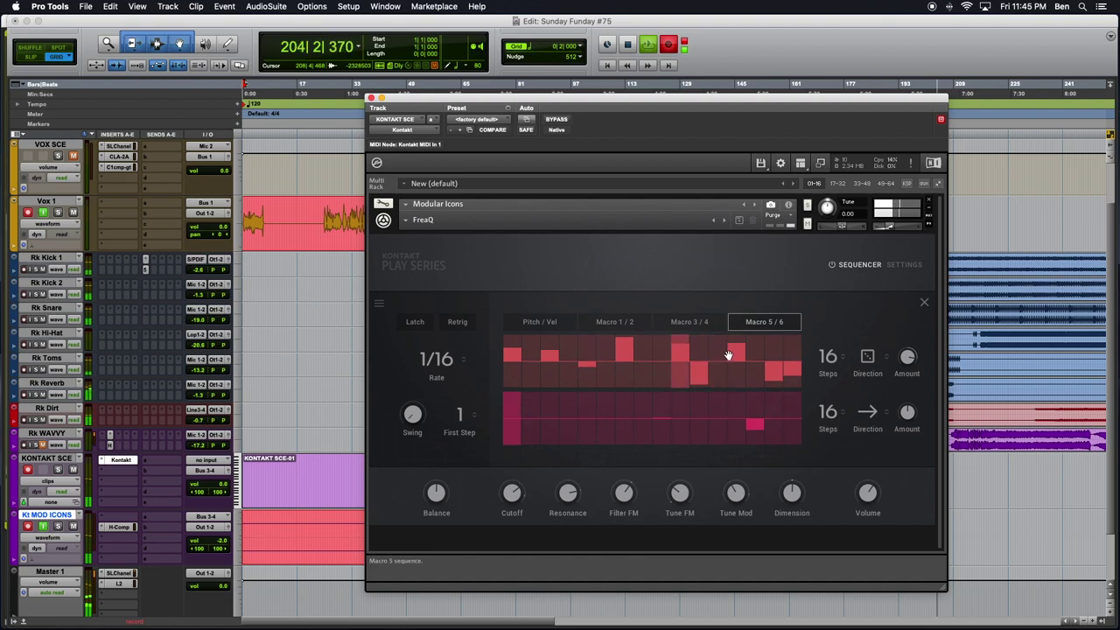
pyautogui.moveTo(564, 421)
pyautogui.mouseDown()
pyautogui.moveTo(612, 437)
pyautogui.moveTo(744, 400)
pyautogui.mouseUp()
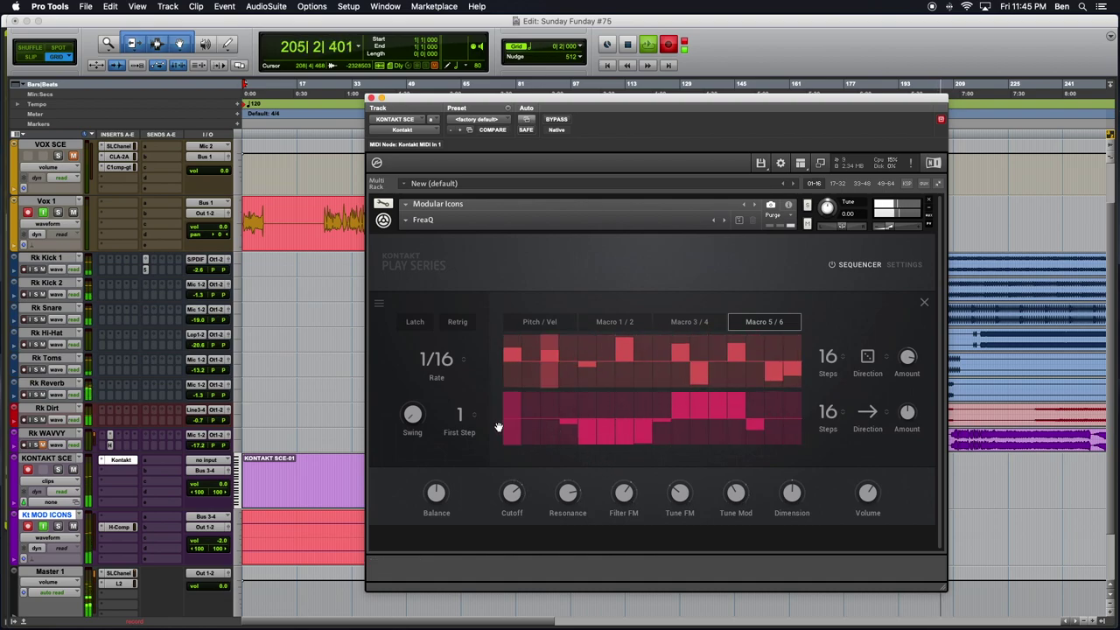
pyautogui.click(612, 321)
pyautogui.click(694, 321)
pyautogui.click(663, 383)
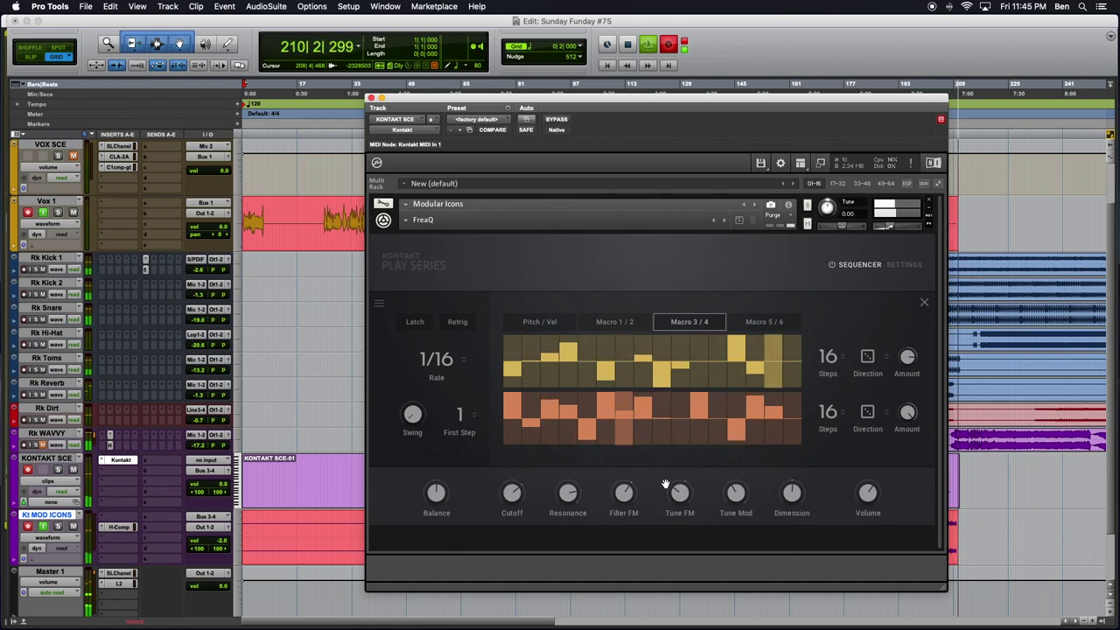
# - Lower FreaQ's Cutoff and Resonance, turn Tune Mod up fully, and set Dimension to 12.5 %
pyautogui.moveTo(504, 506)
pyautogui.mouseDown()
pyautogui.moveTo(507, 556)
pyautogui.moveTo(507, 525)
pyautogui.mouseUp()
pyautogui.moveTo(565, 495); pyautogui.dragTo(541, 573)
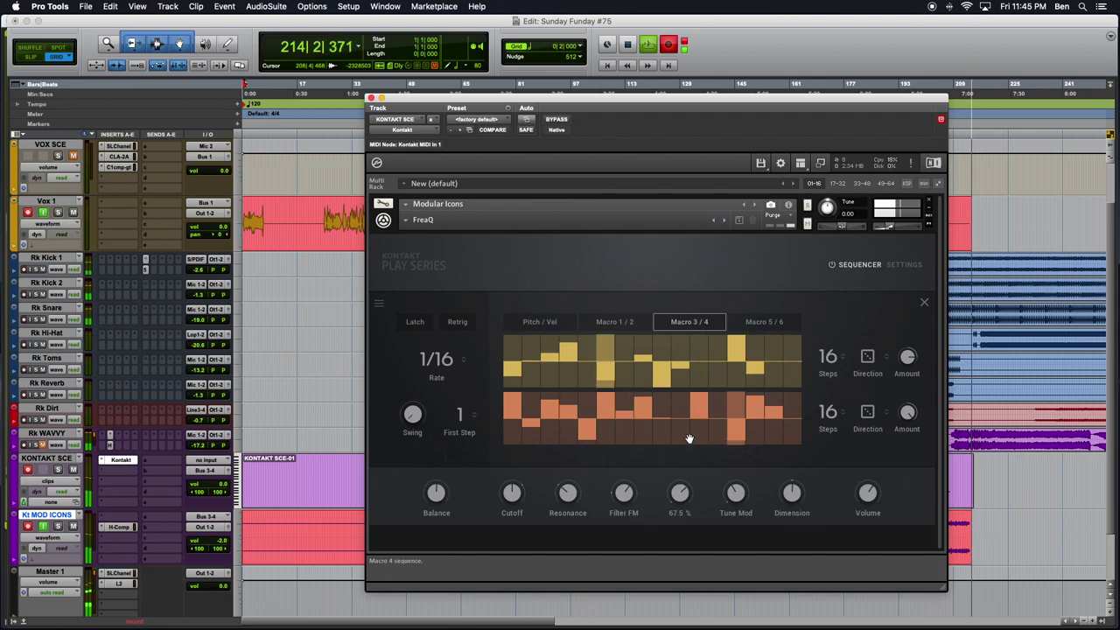
pyautogui.moveTo(735, 495); pyautogui.dragTo(737, 430)
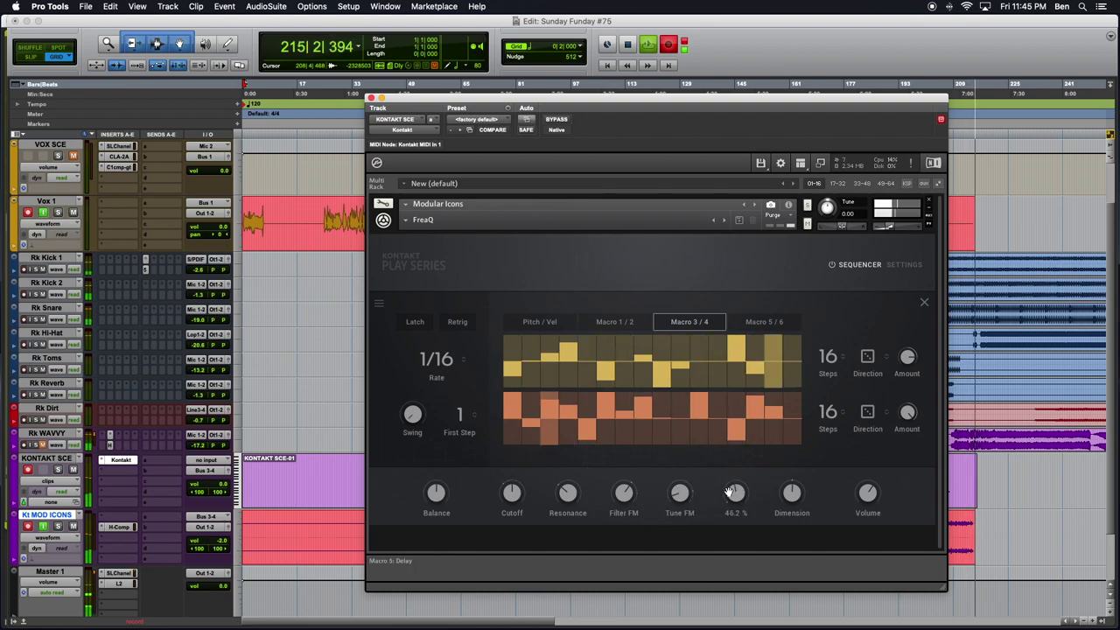
pyautogui.moveTo(740, 493); pyautogui.dragTo(891, 274)
pyautogui.moveTo(891, 234); pyautogui.dragTo(893, 227)
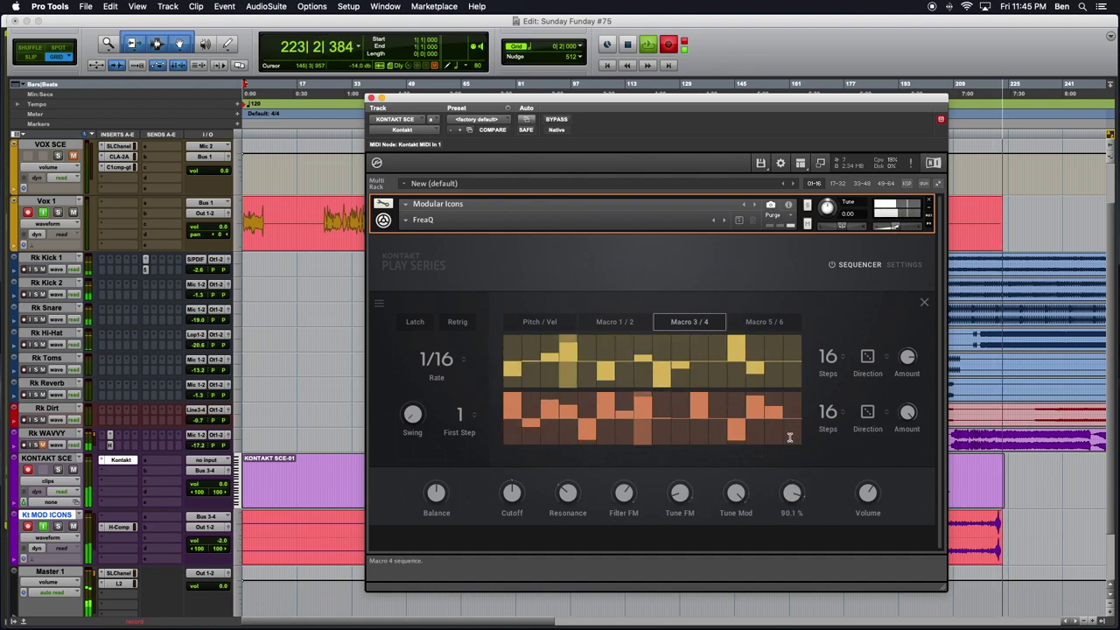
pyautogui.moveTo(792, 493); pyautogui.dragTo(777, 549)
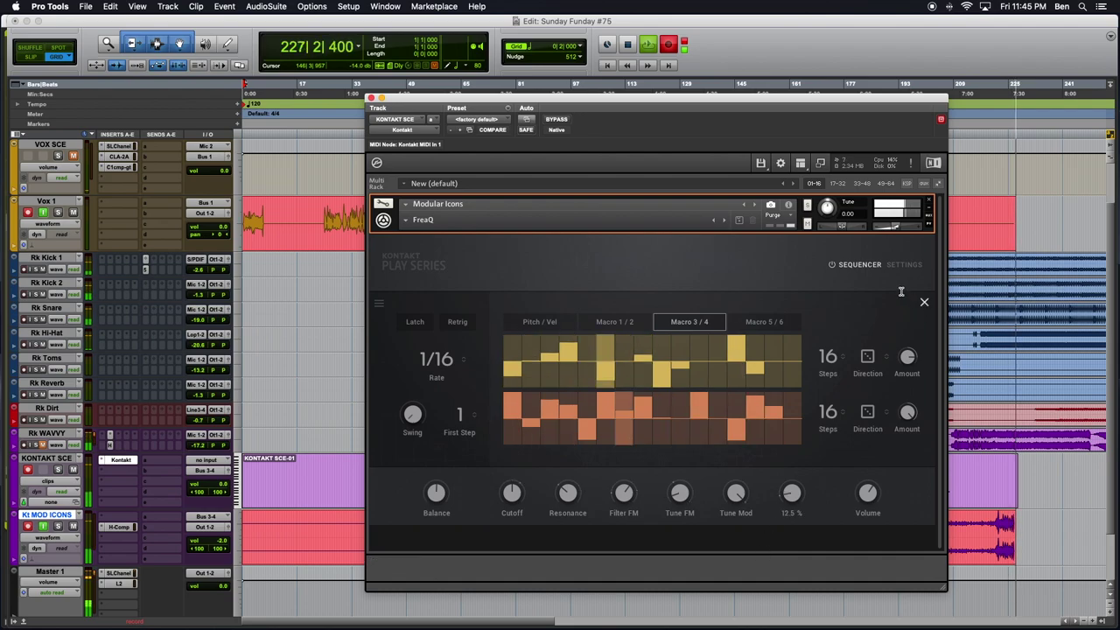
# - View FreaQ's layer and velocity settings and return to the sequencer's Macro 1 / 2 page
pyautogui.click(903, 264)
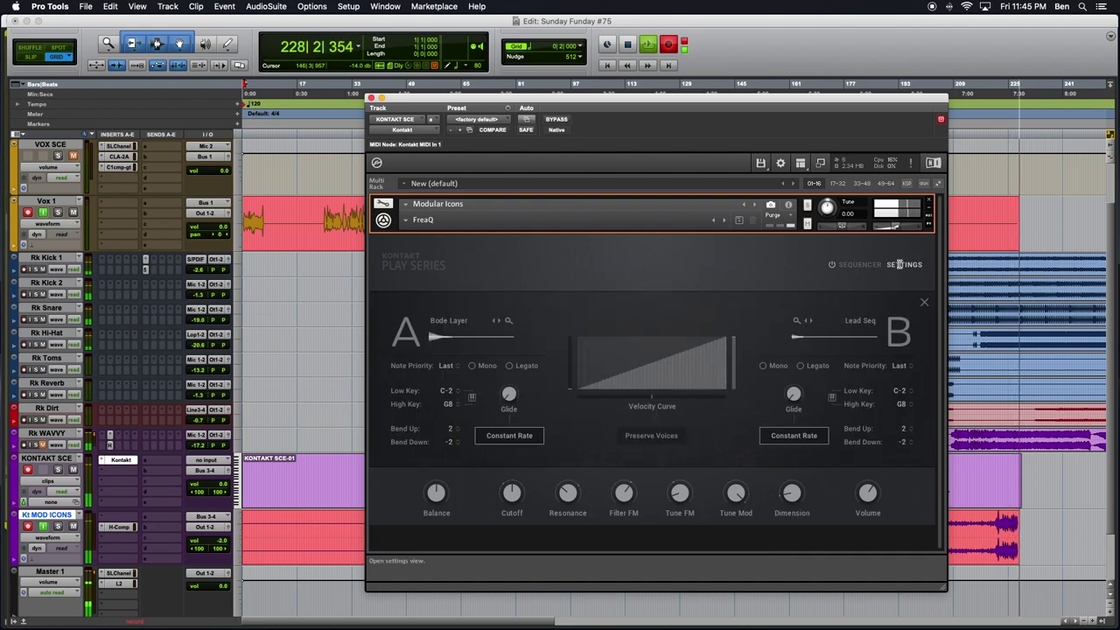
pyautogui.click(861, 265)
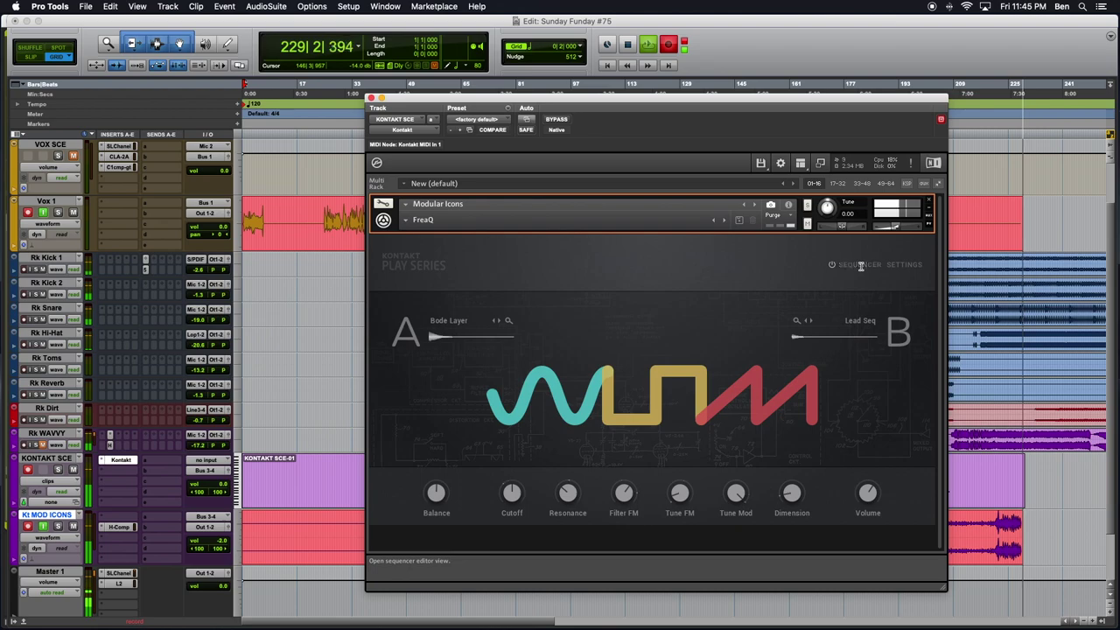
pyautogui.click(861, 265)
pyautogui.click(632, 321)
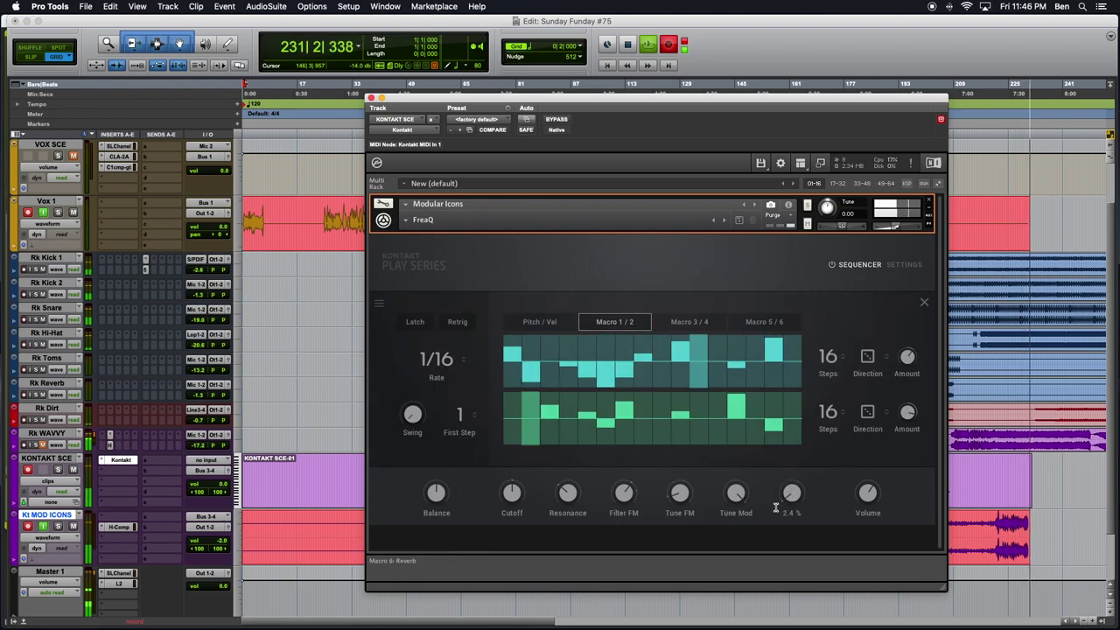
# - Set FreaQ's Resonance to 44.4 %, lower the Cutoff, and set Dimension to 38.8 %
pyautogui.moveTo(779, 472); pyautogui.dragTo(859, 337)
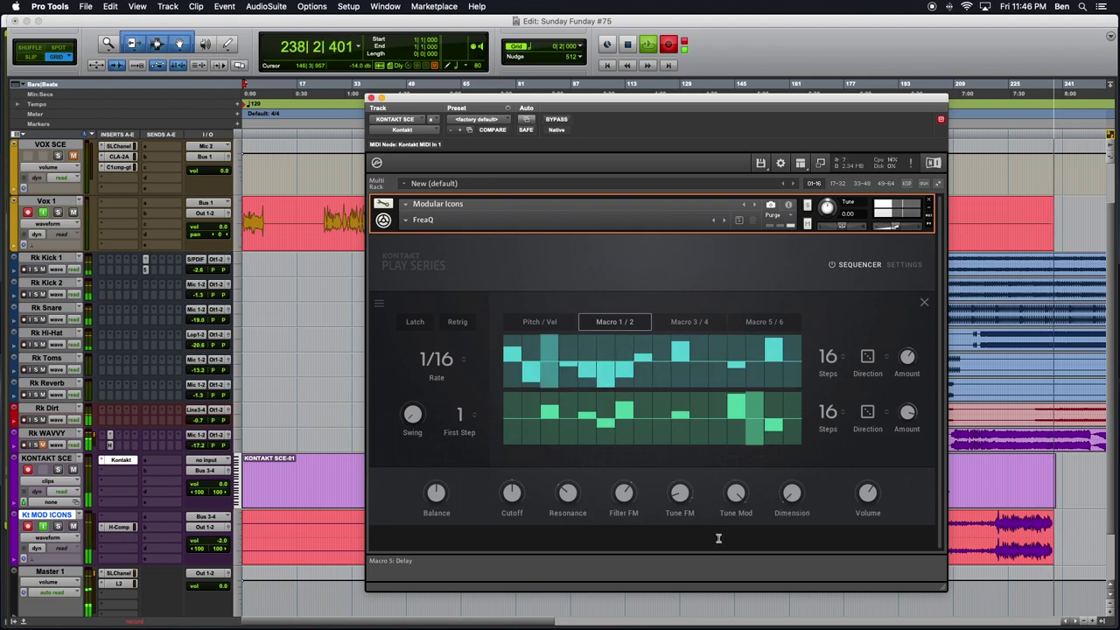
pyautogui.moveTo(560, 481)
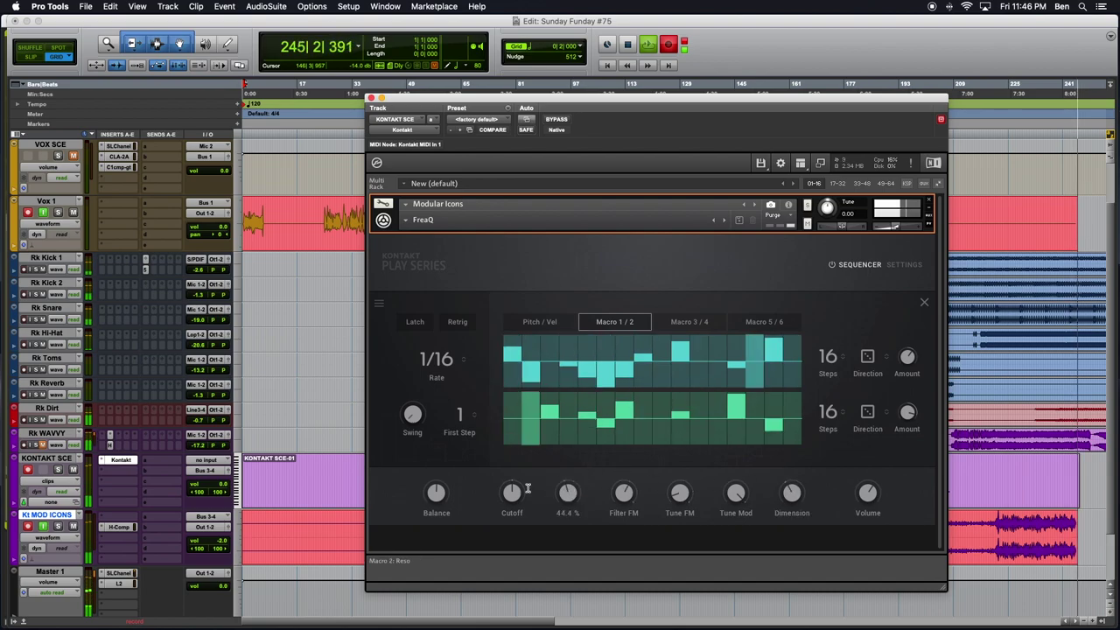
pyautogui.moveTo(491, 490); pyautogui.dragTo(489, 557)
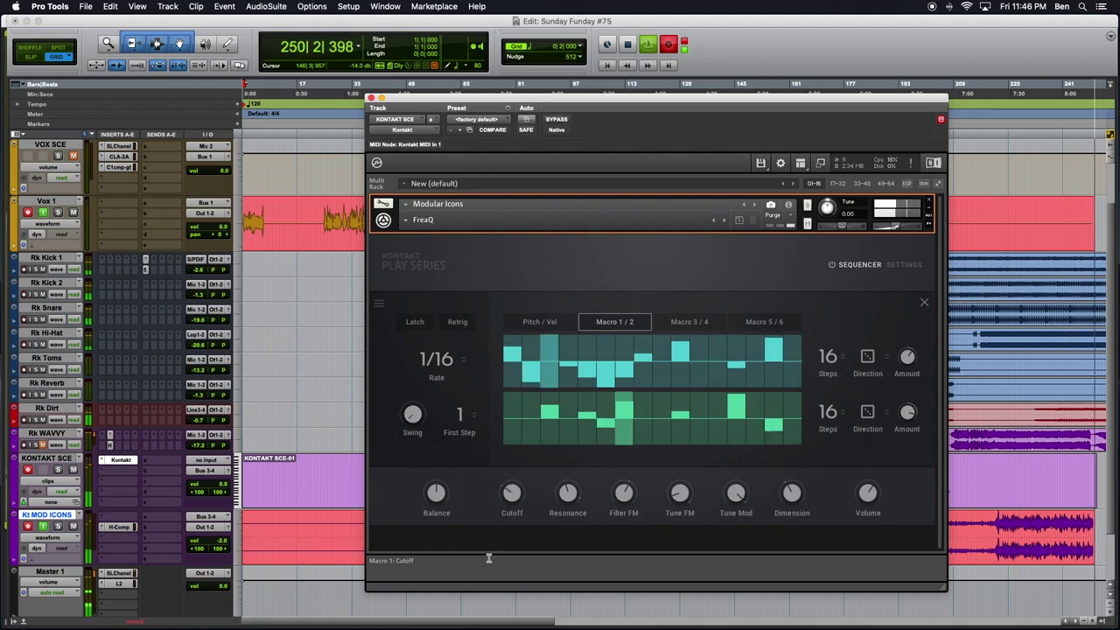
pyautogui.moveTo(792, 496)
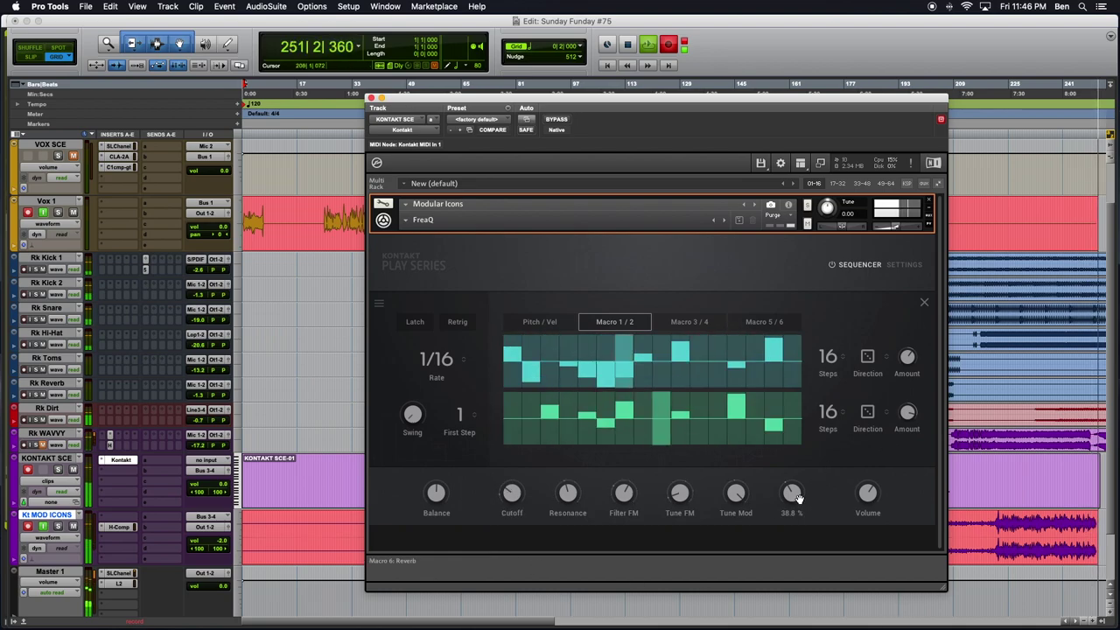
pyautogui.click(814, 498)
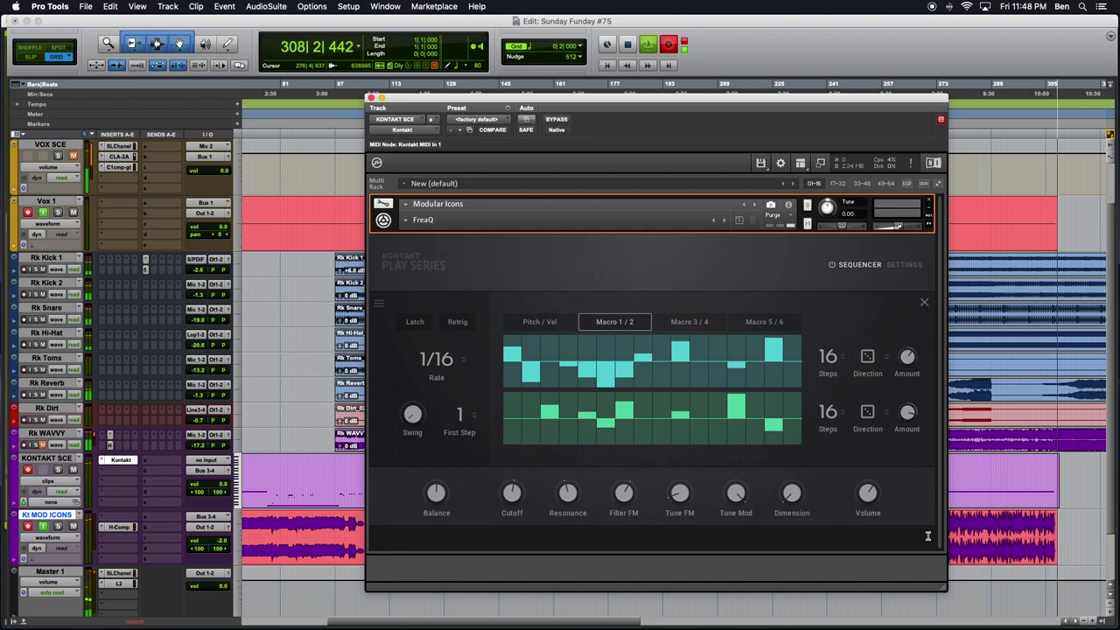
# - Unmute the VOX SCE track and load the next bass snapshot, Grindcore
pyautogui.click(74, 159)
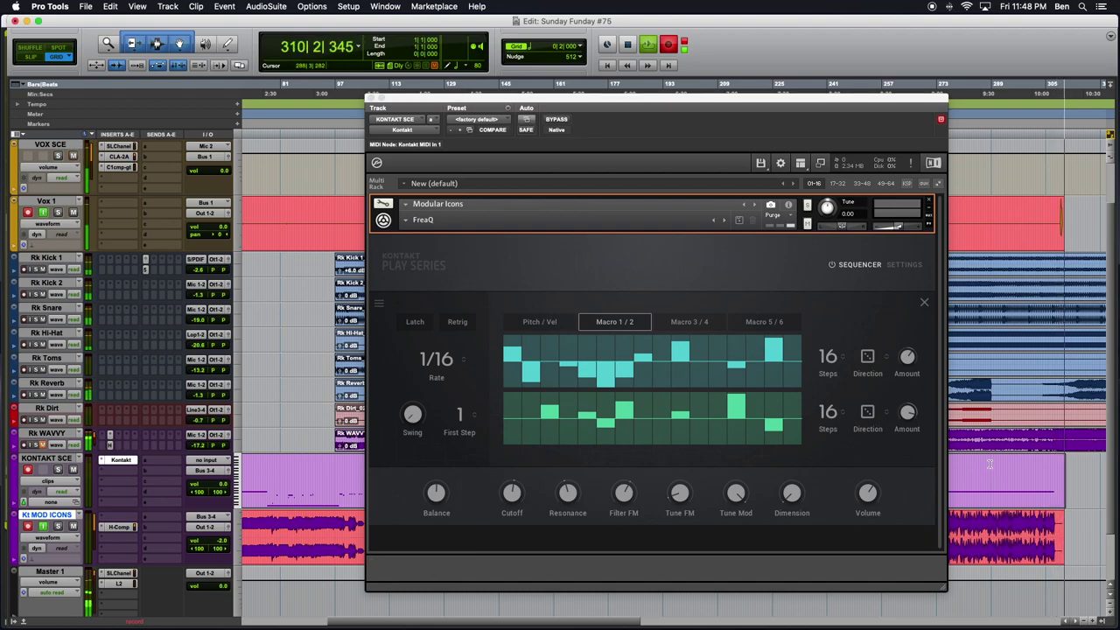
pyautogui.press('super+bracketleft')
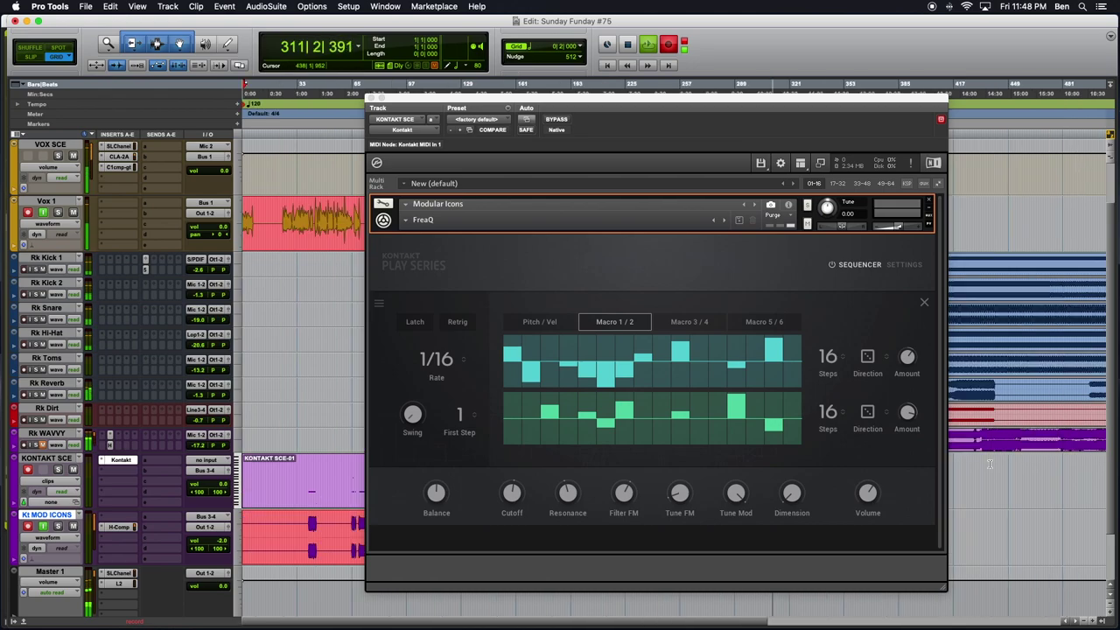
pyautogui.hscroll(3, 962, 454)
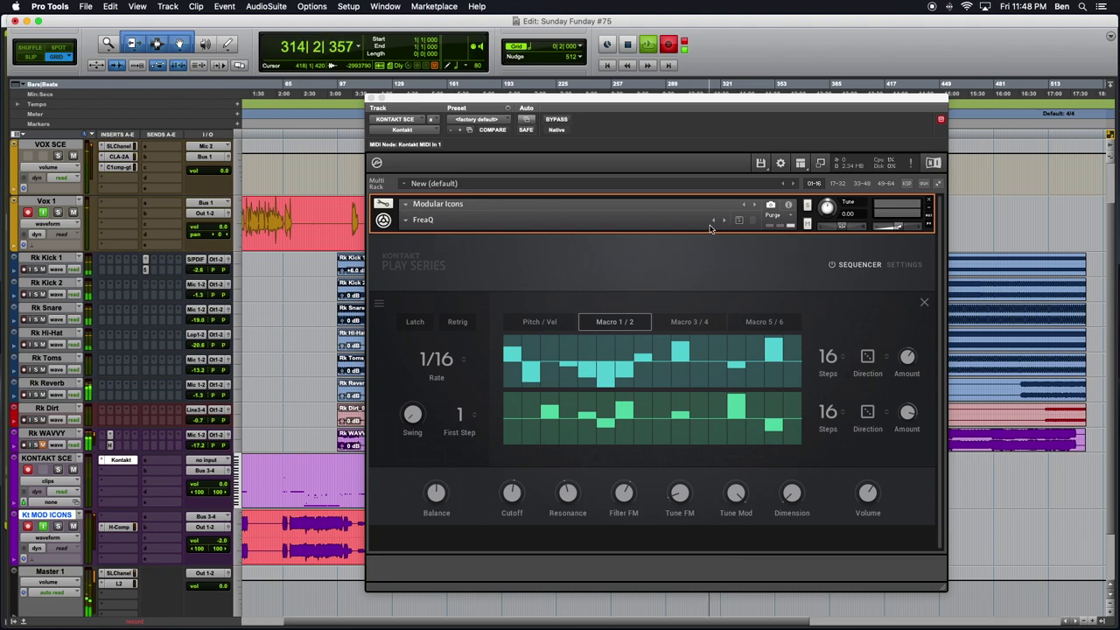
pyautogui.click(724, 221)
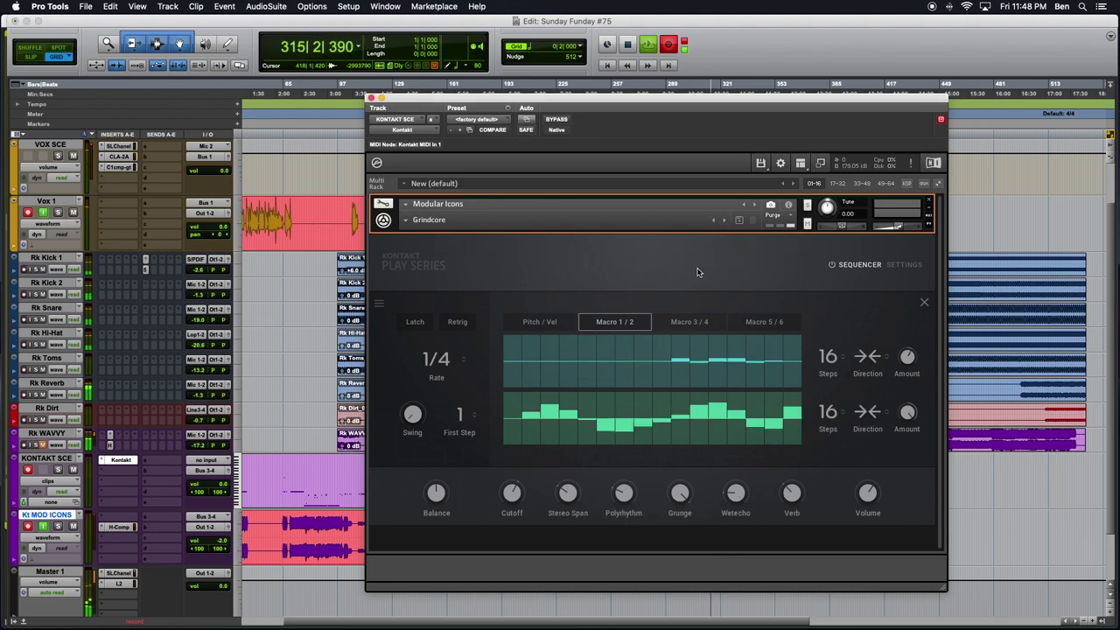
# - Toggle the Rk WAVVY track's mute while advancing through the Grungestep snapshot to Himera Battle
pyautogui.click(44, 448)
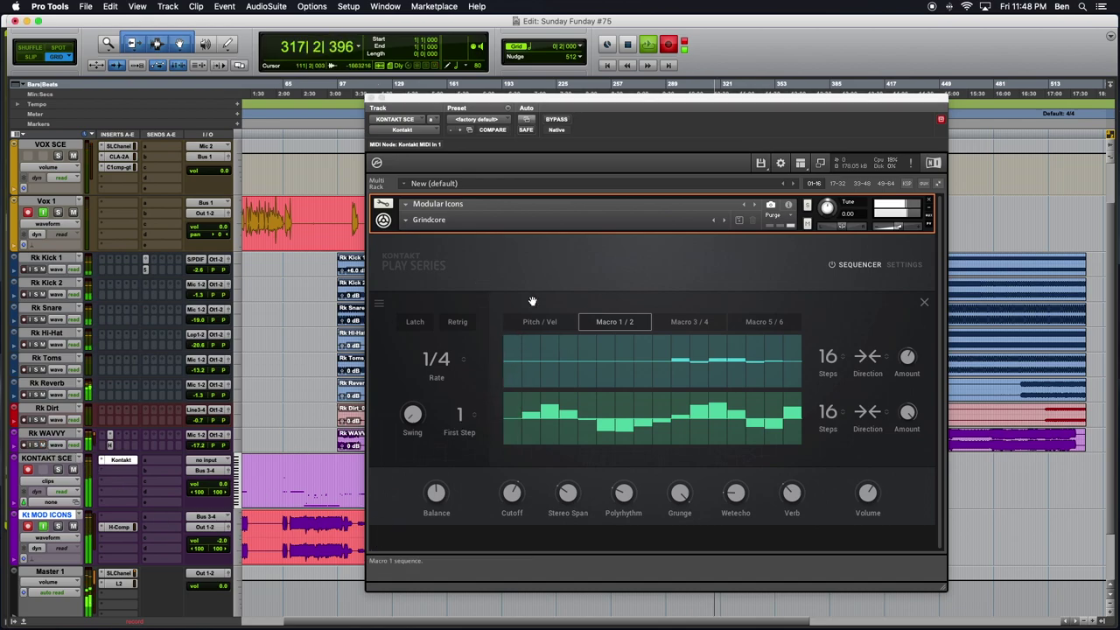
pyautogui.click(725, 220)
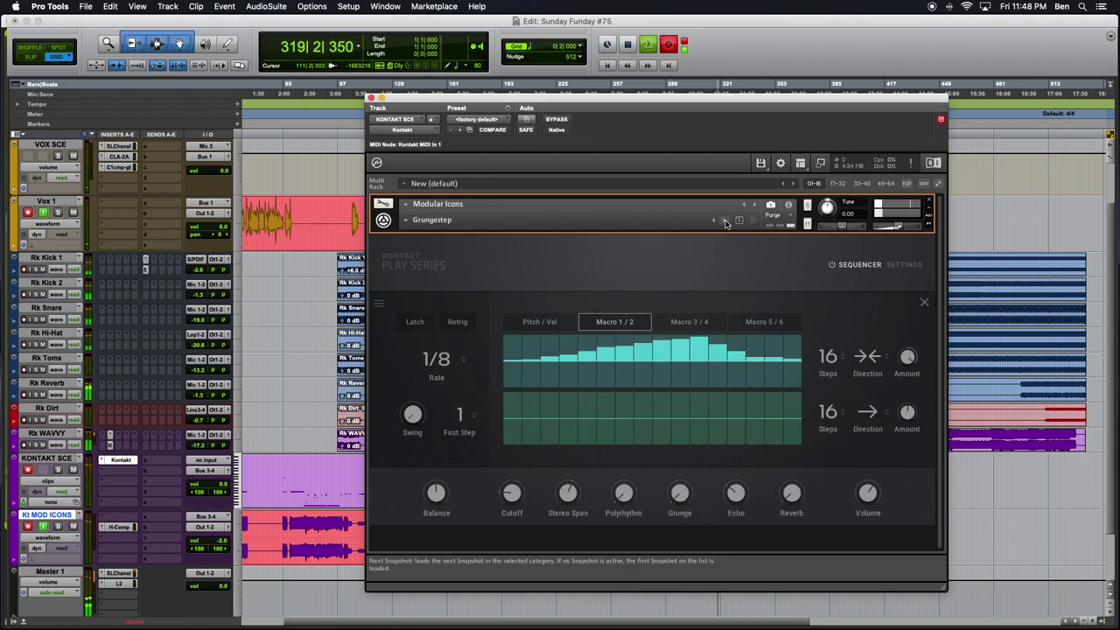
pyautogui.click(724, 220)
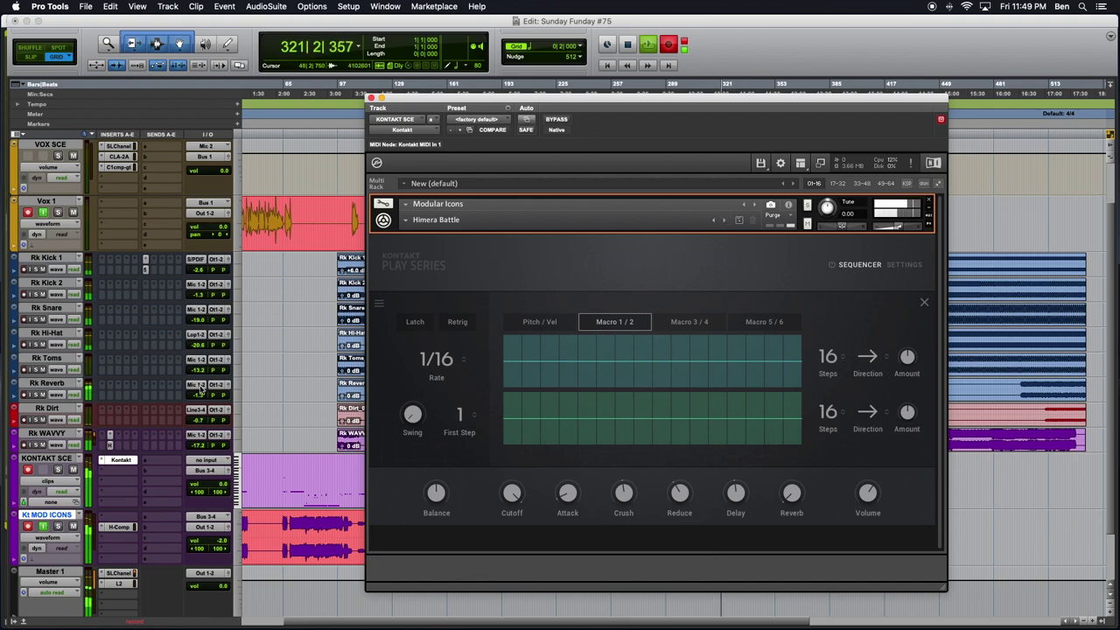
pyautogui.click(42, 446)
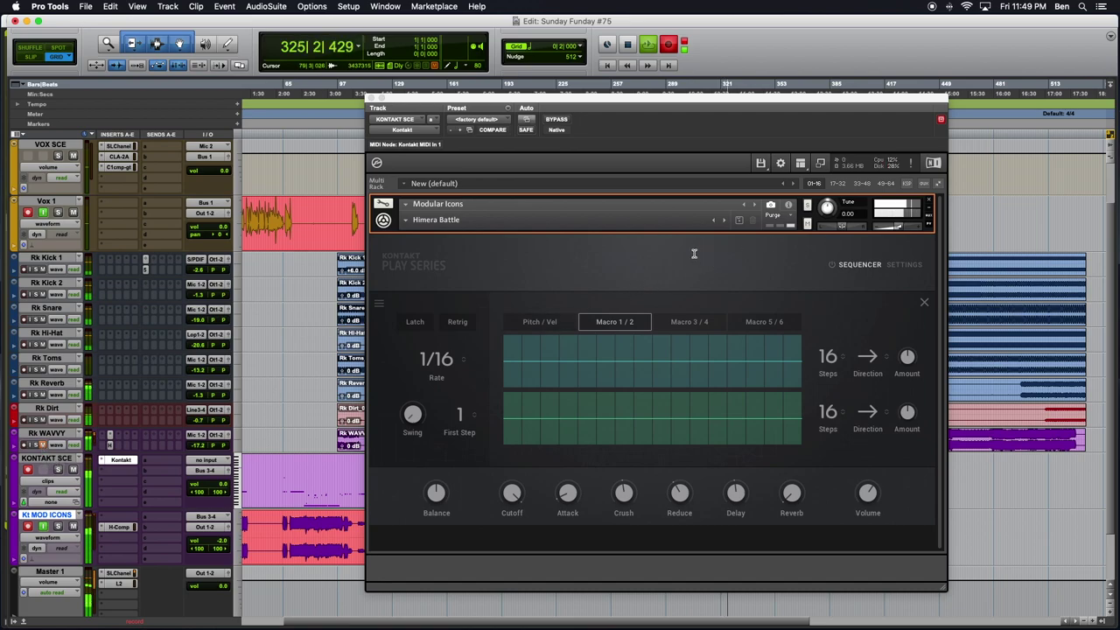
# - Step through the Mars Organ and Mod Kick snapshots, and load North Exploration from the Bass category
pyautogui.click(724, 222)
pyautogui.click(724, 222)
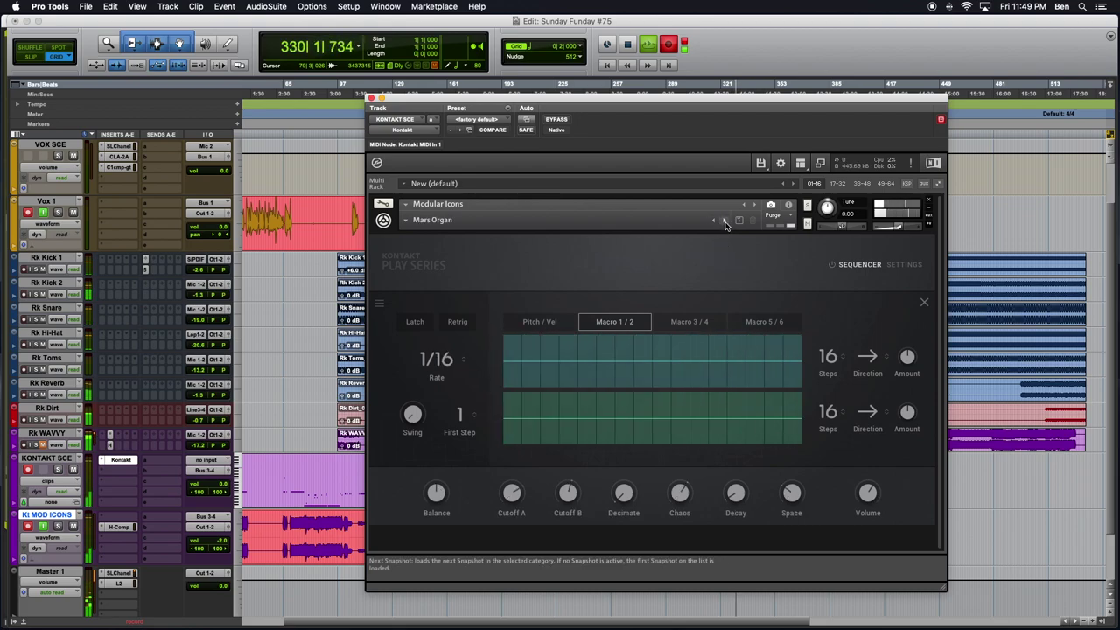
pyautogui.click(724, 223)
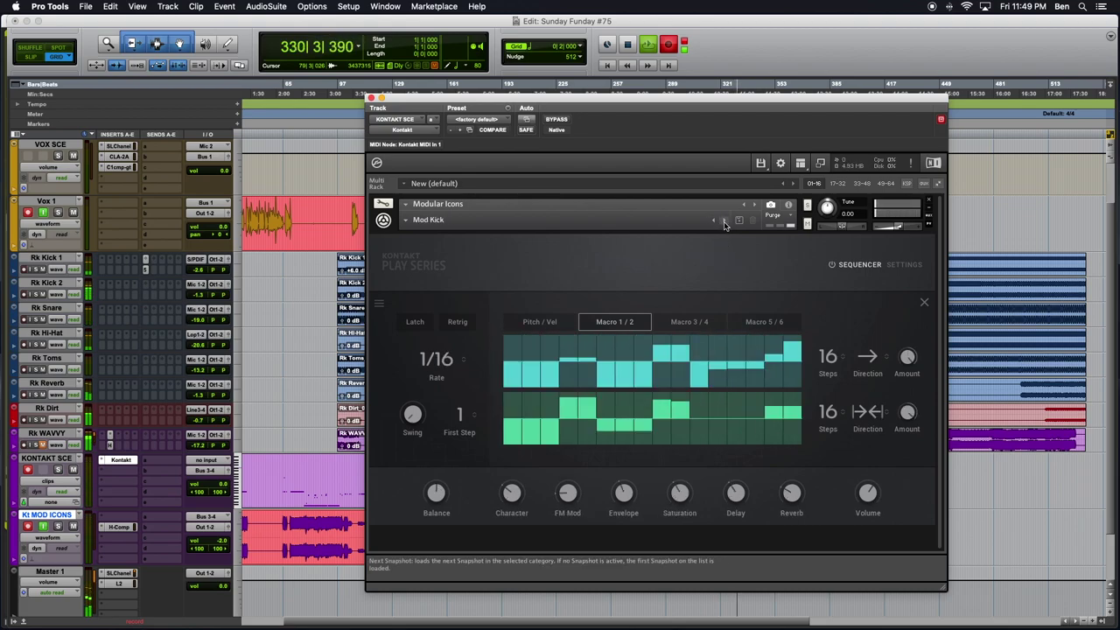
pyautogui.click(418, 220)
pyautogui.moveTo(423, 230)
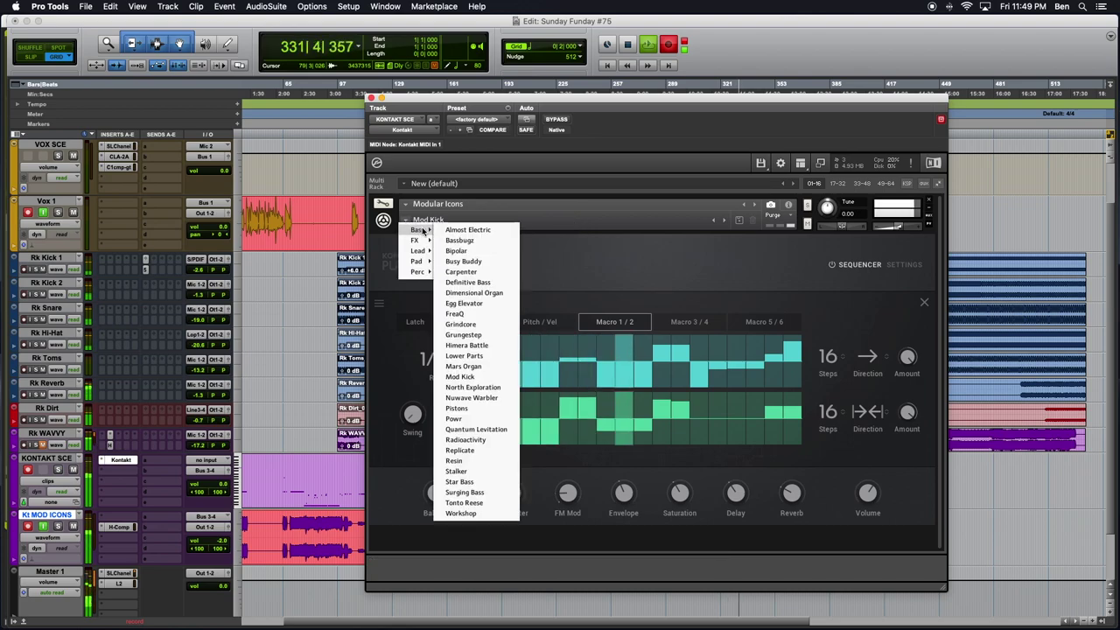
pyautogui.click(499, 387)
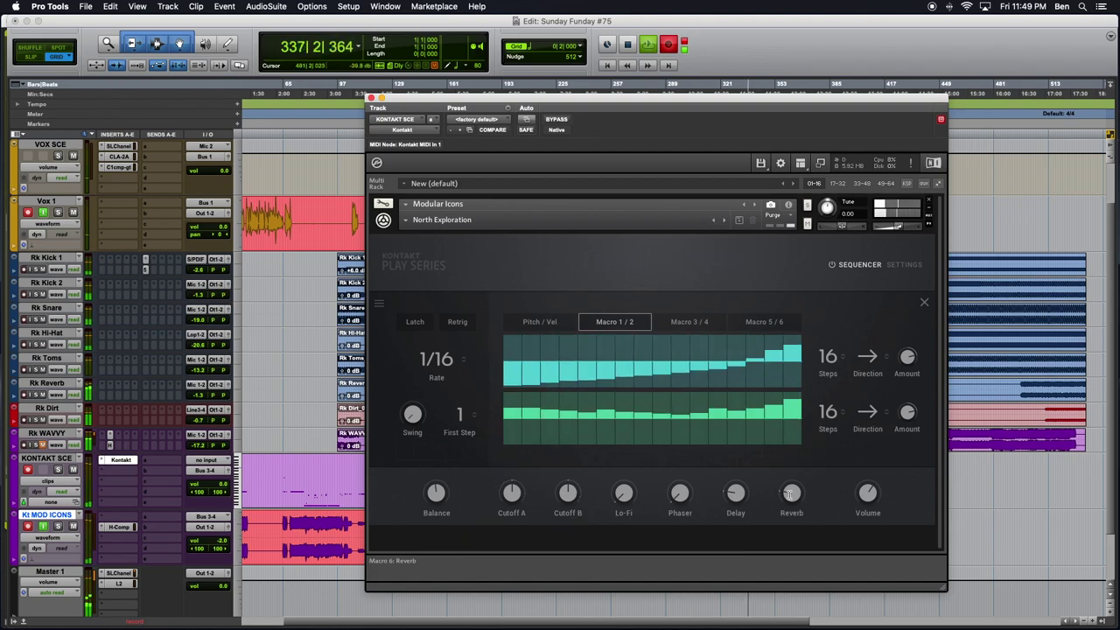
# - Turn North Exploration's Reverb macro up fully and toggle the sequencer's power
pyautogui.moveTo(791, 491); pyautogui.dragTo(796, 351)
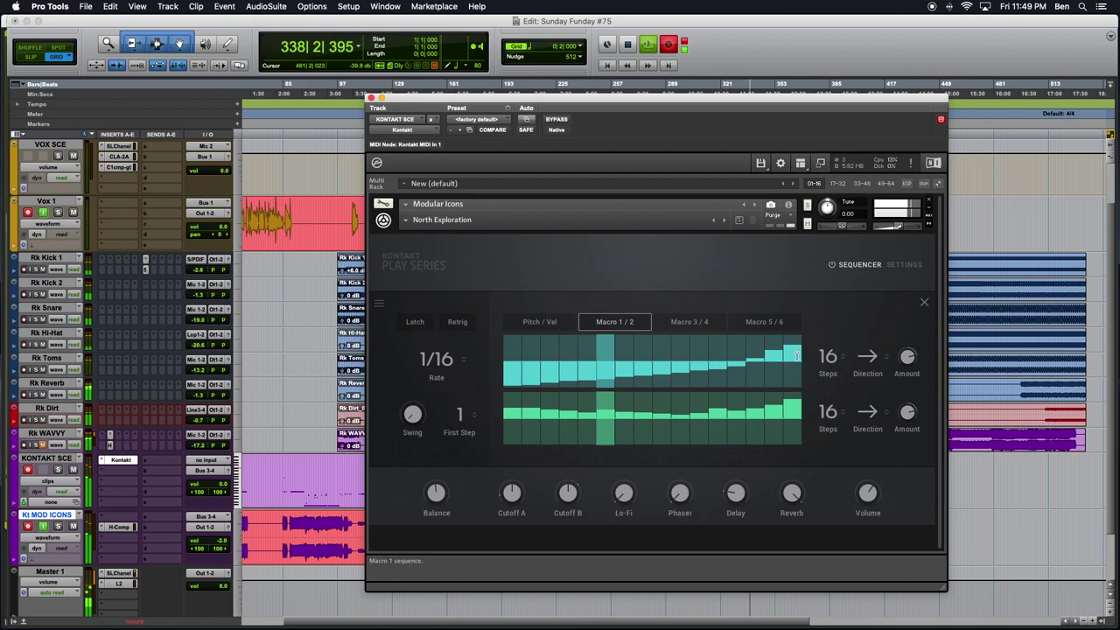
pyautogui.click(791, 492)
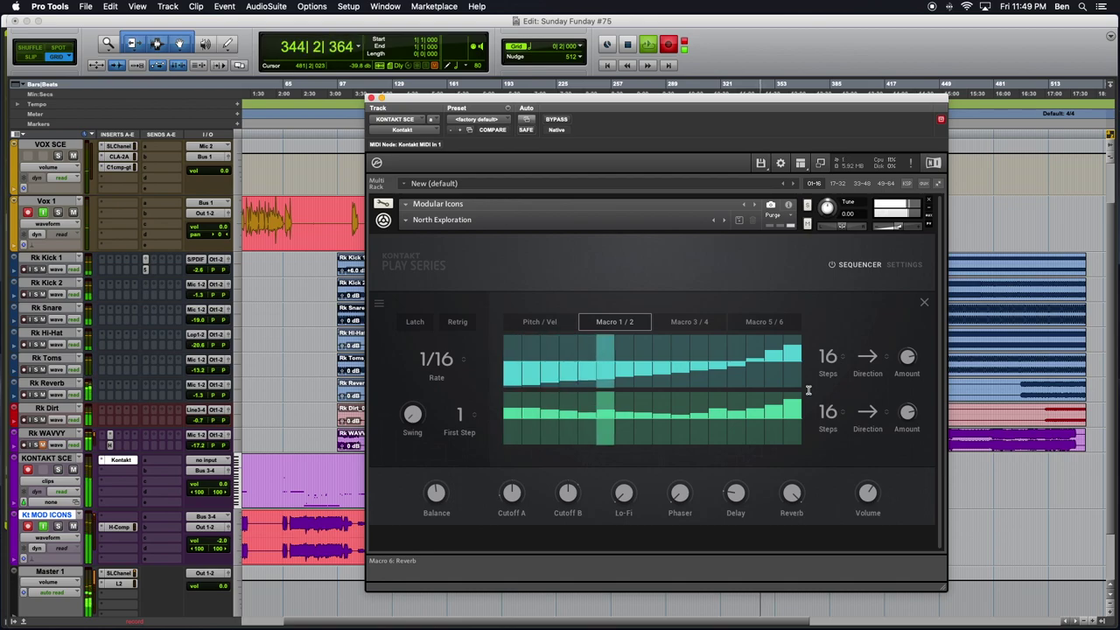
pyautogui.click(832, 264)
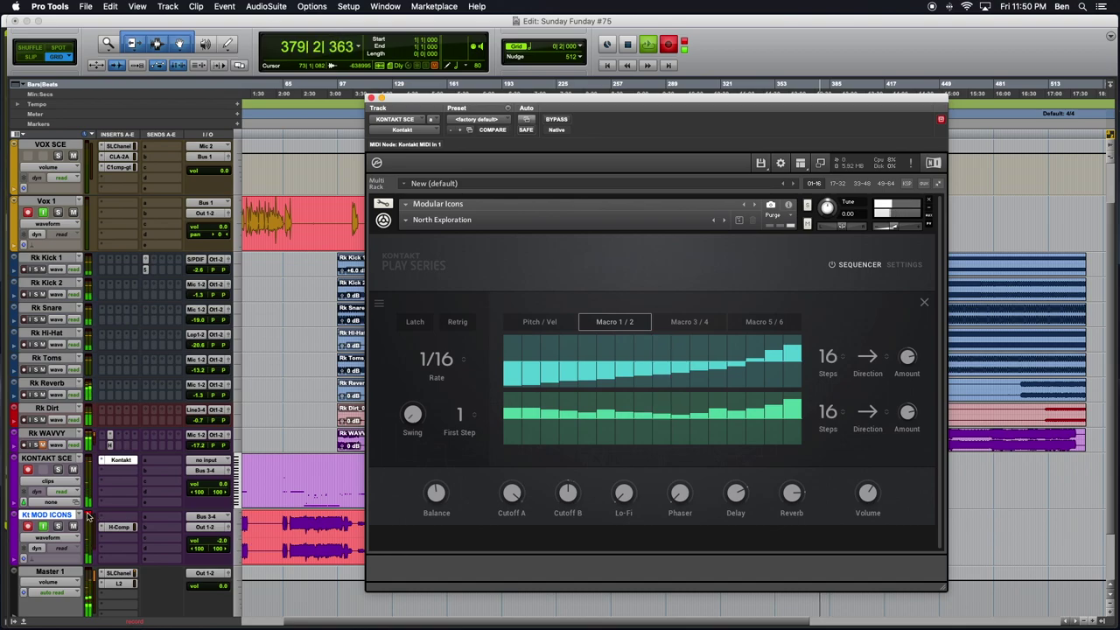
# - Clear the clip indicator on the Kt MOD ICONS track and advance to the Nuwave Warbler snapshot
pyautogui.click(88, 517)
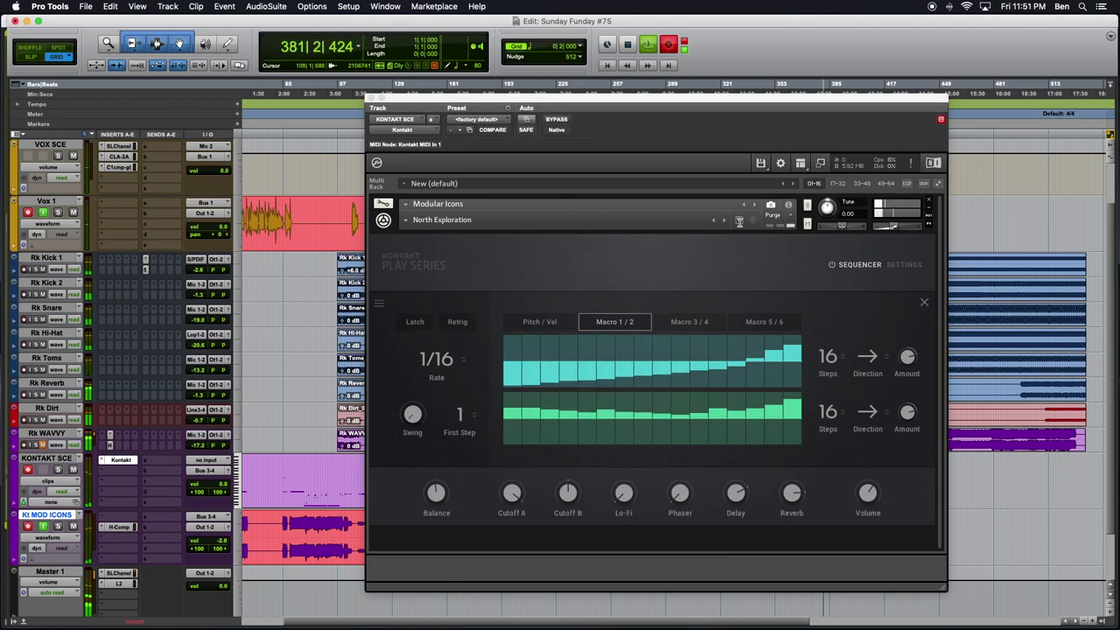
pyautogui.click(724, 222)
pyautogui.click(725, 221)
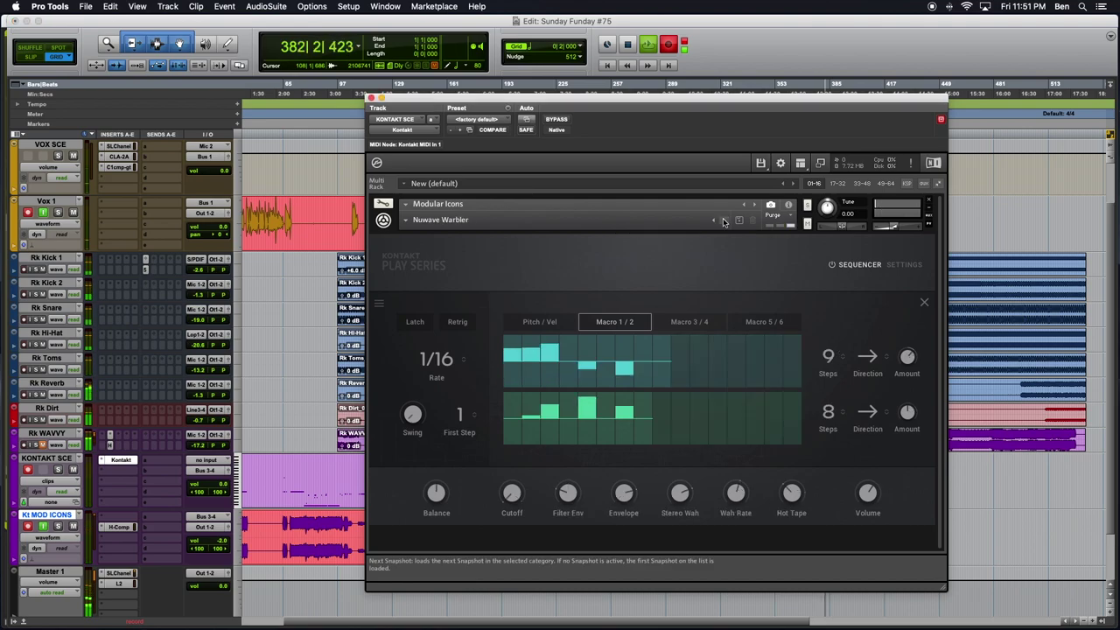
# - Advance through the Pistons and Powr snapshots to Quantum Levitation
pyautogui.click(724, 221)
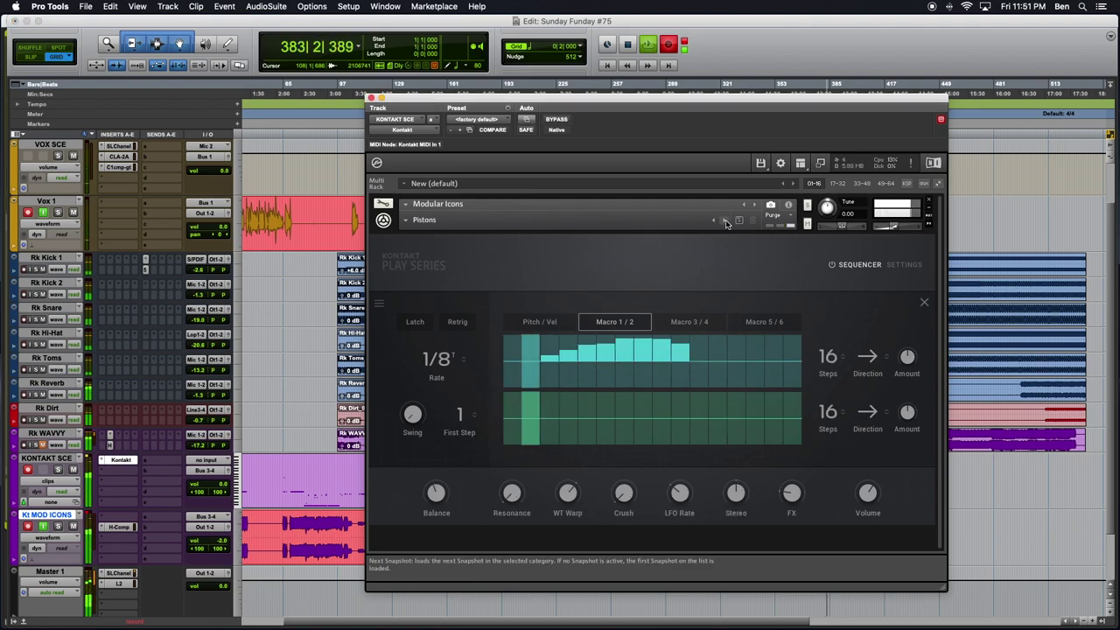
pyautogui.click(725, 221)
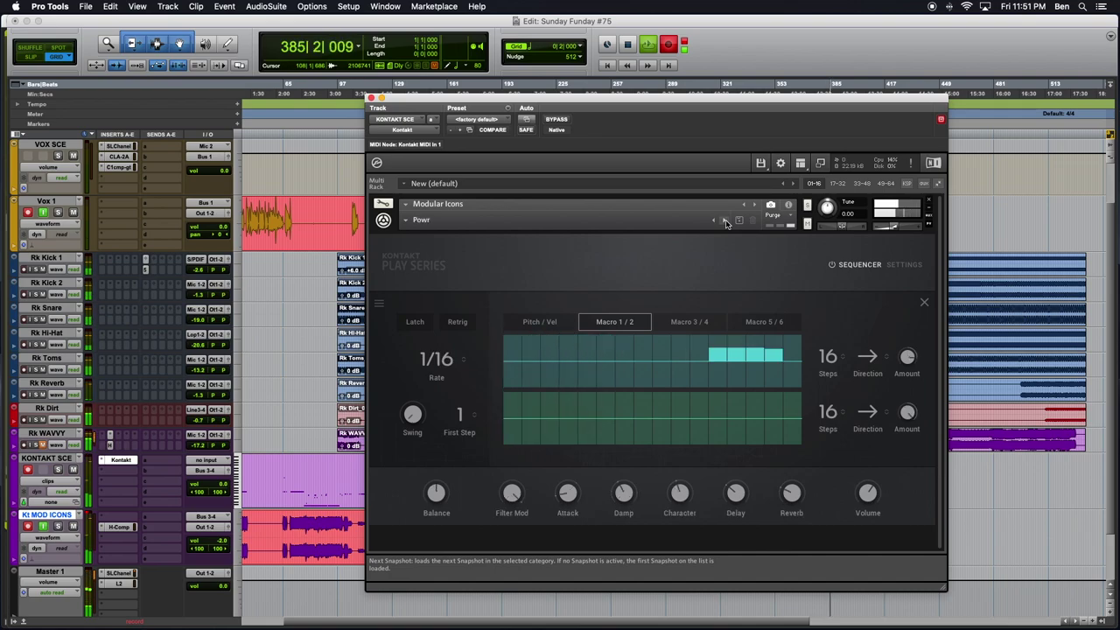
pyautogui.click(724, 221)
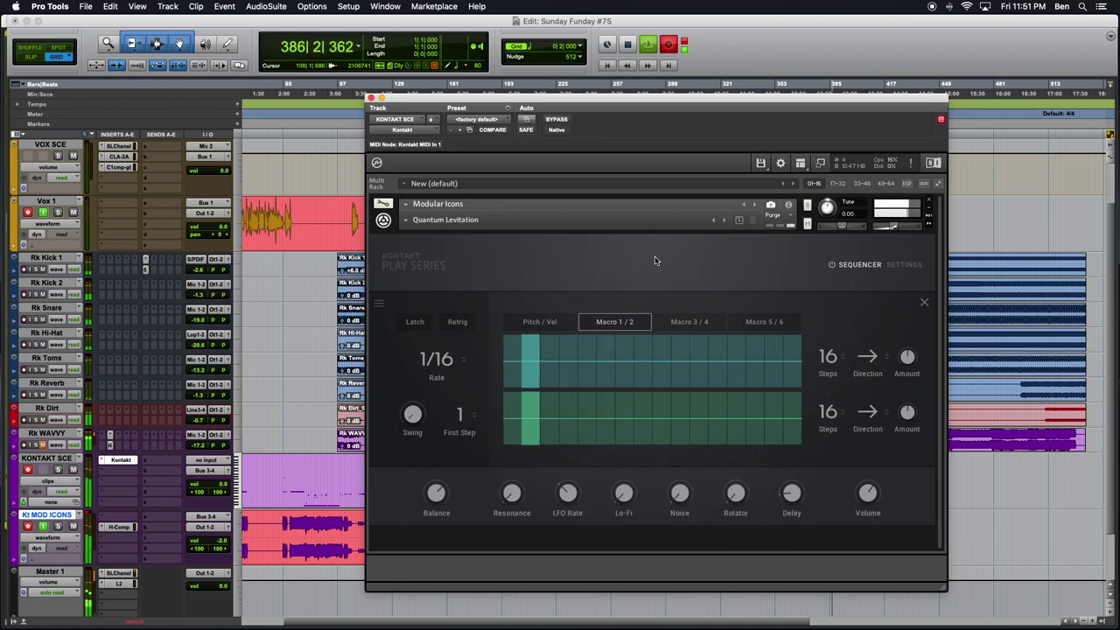
# - Load the Radioactivity snapshot from the Bass category and advance to Replicate
pyautogui.click(408, 221)
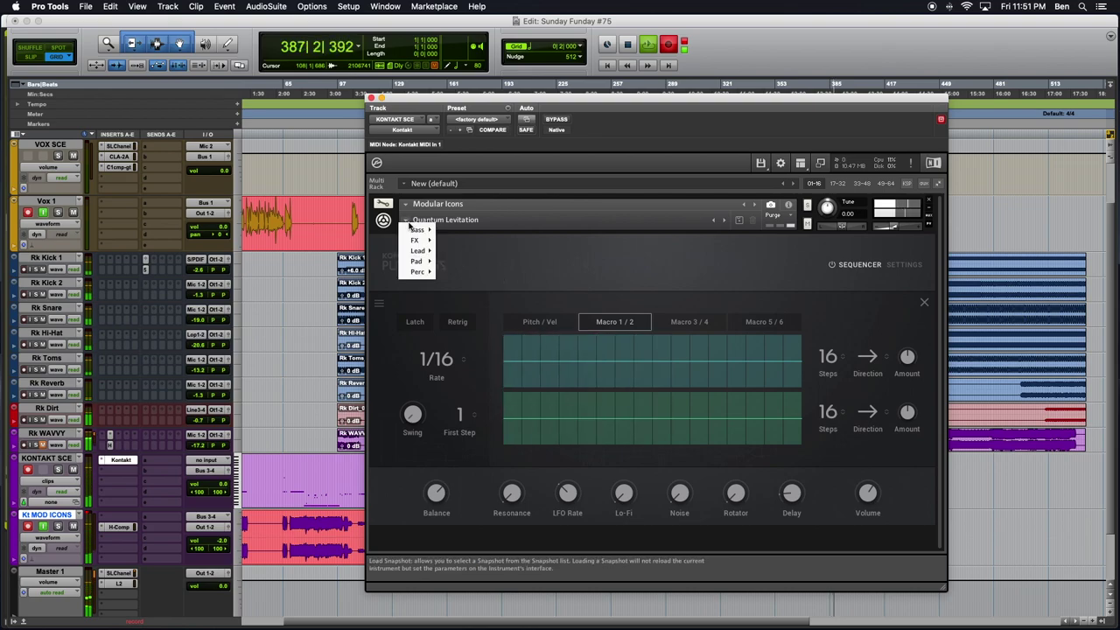
pyautogui.moveTo(417, 230)
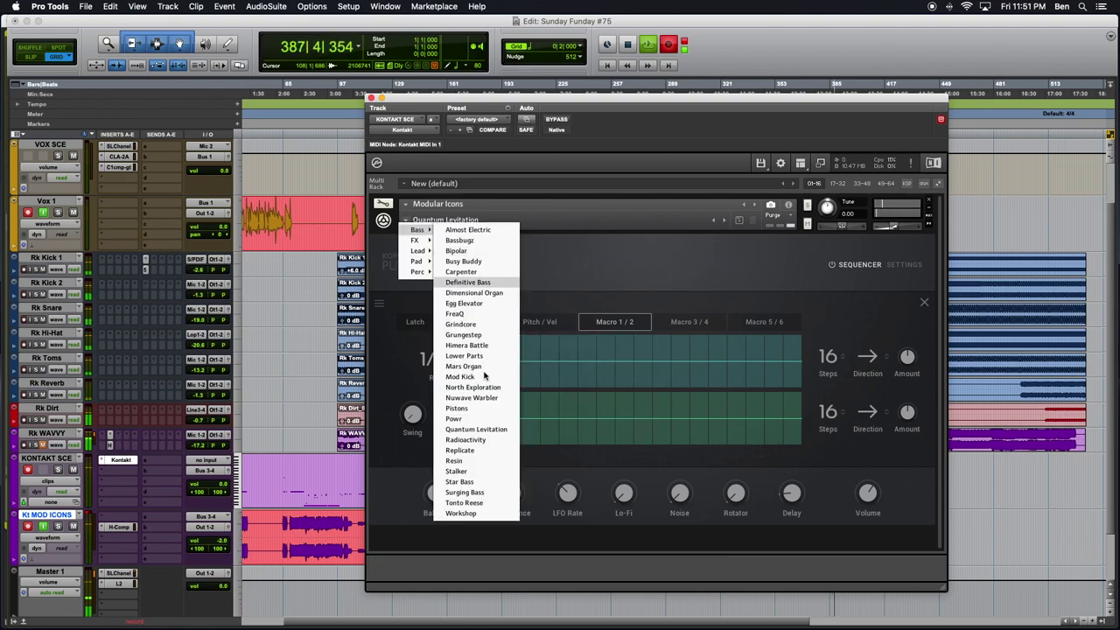
pyautogui.click(468, 441)
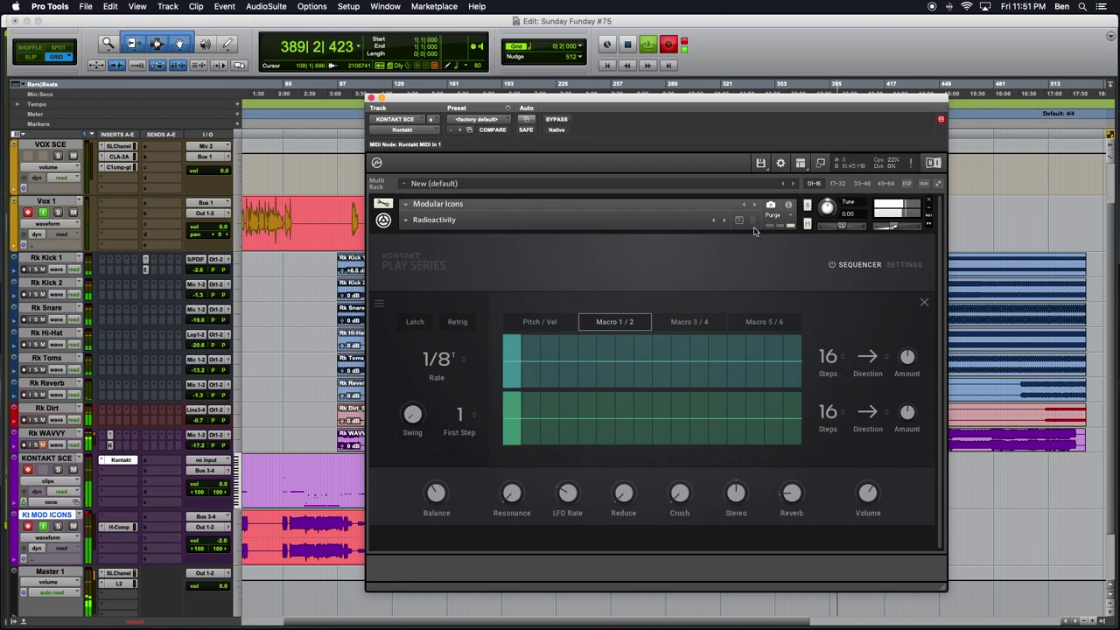
pyautogui.click(723, 224)
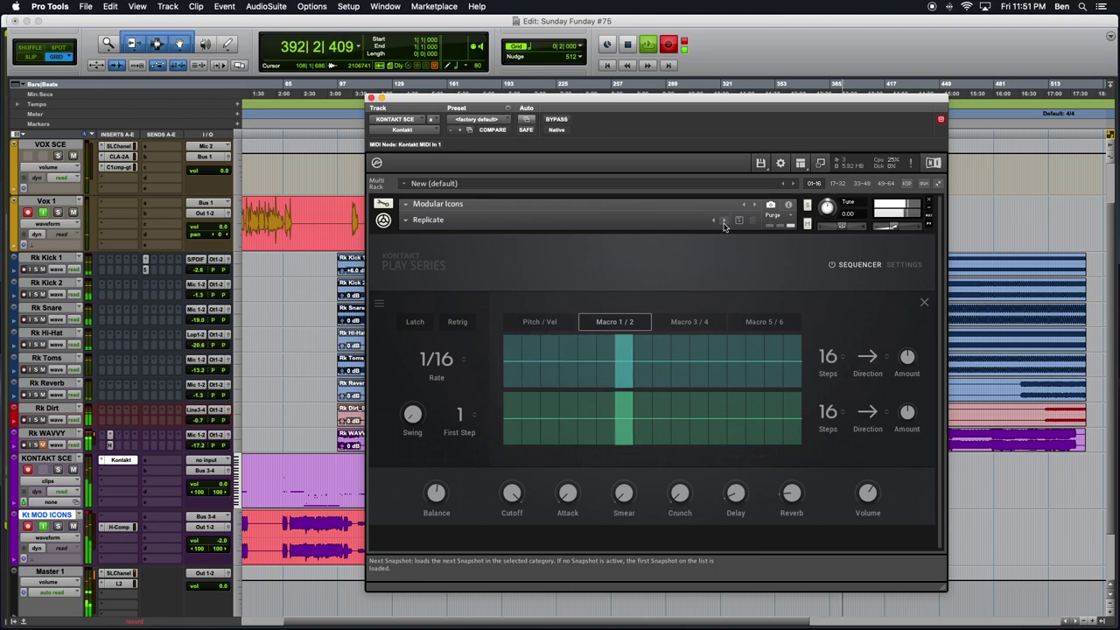
# - Show Replicate's Pitch / Vel sequence and sweep its Cutoff, Attack, Reverb and Delay macros
pyautogui.click(540, 321)
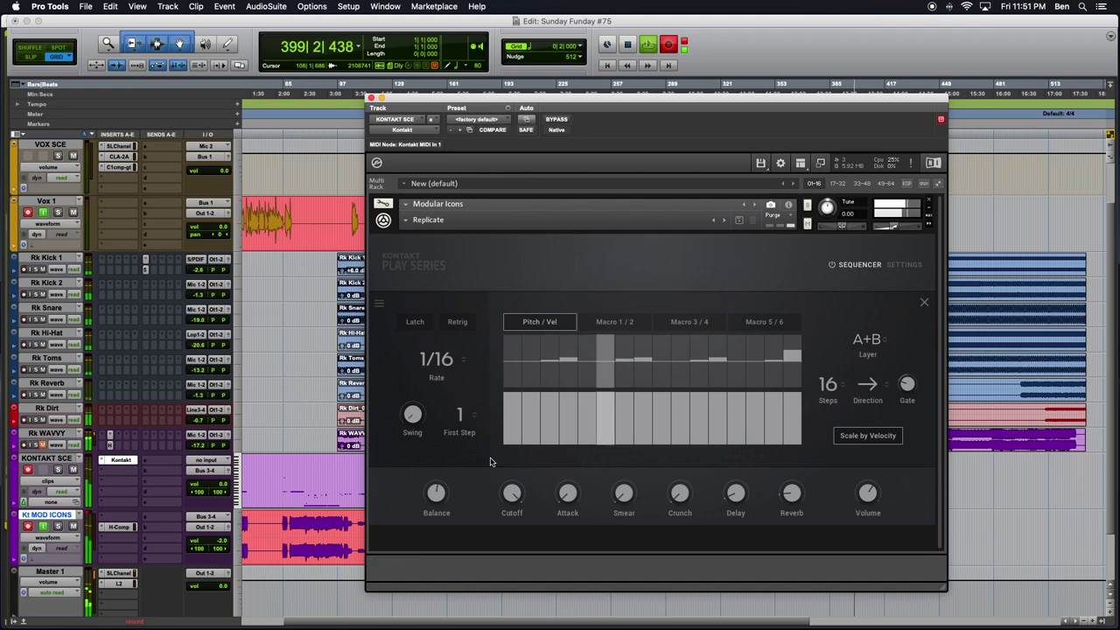
pyautogui.moveTo(567, 494); pyautogui.dragTo(490, 626)
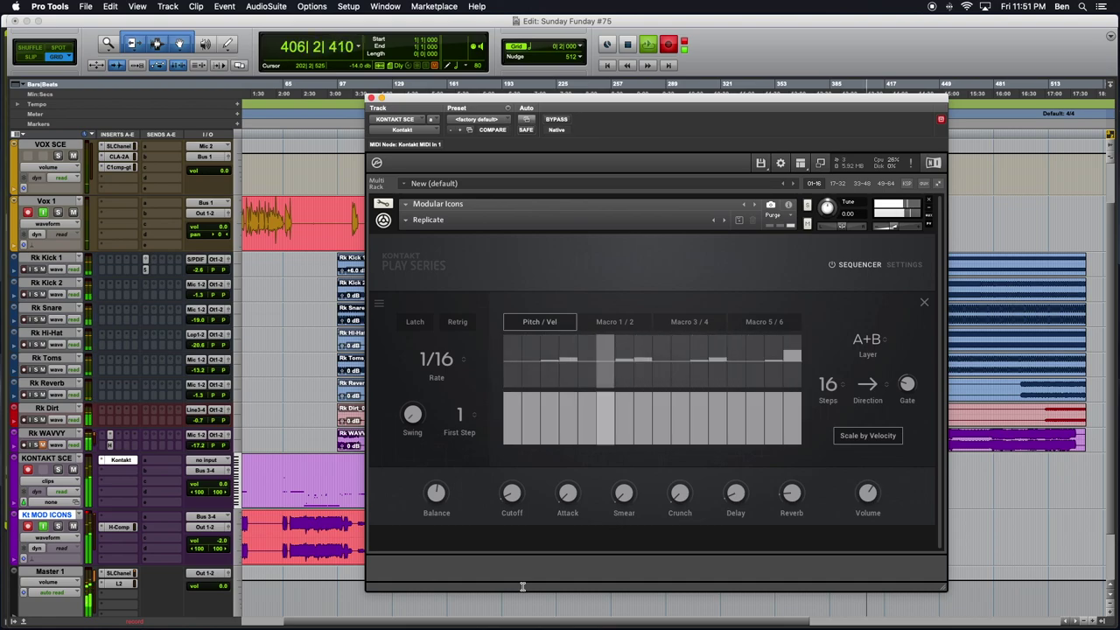
pyautogui.click(790, 495)
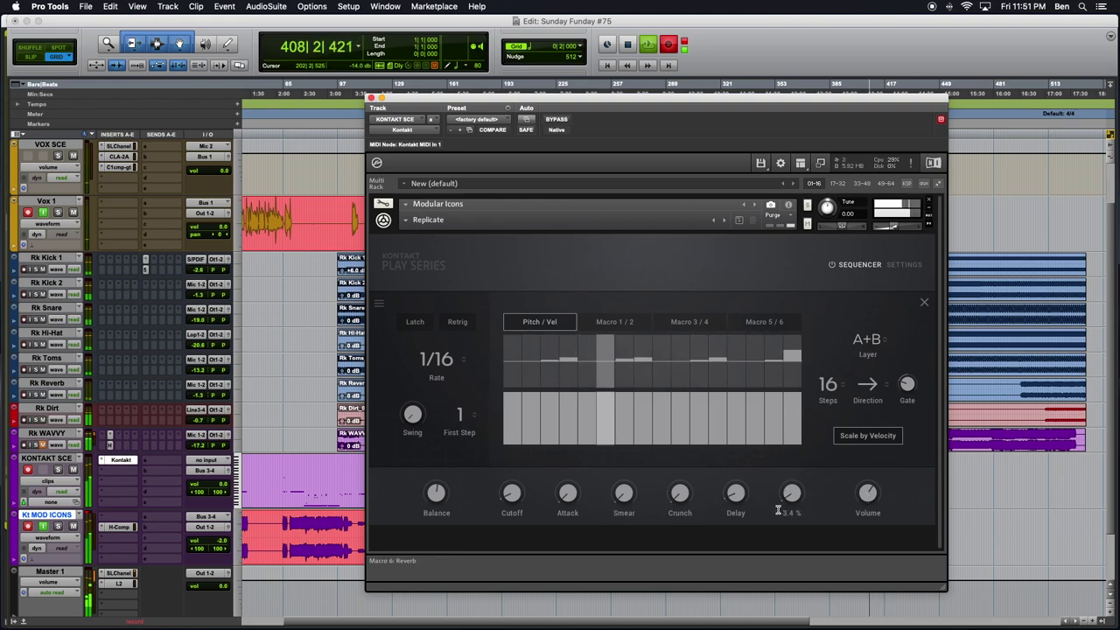
pyautogui.moveTo(740, 488); pyautogui.dragTo(740, 468)
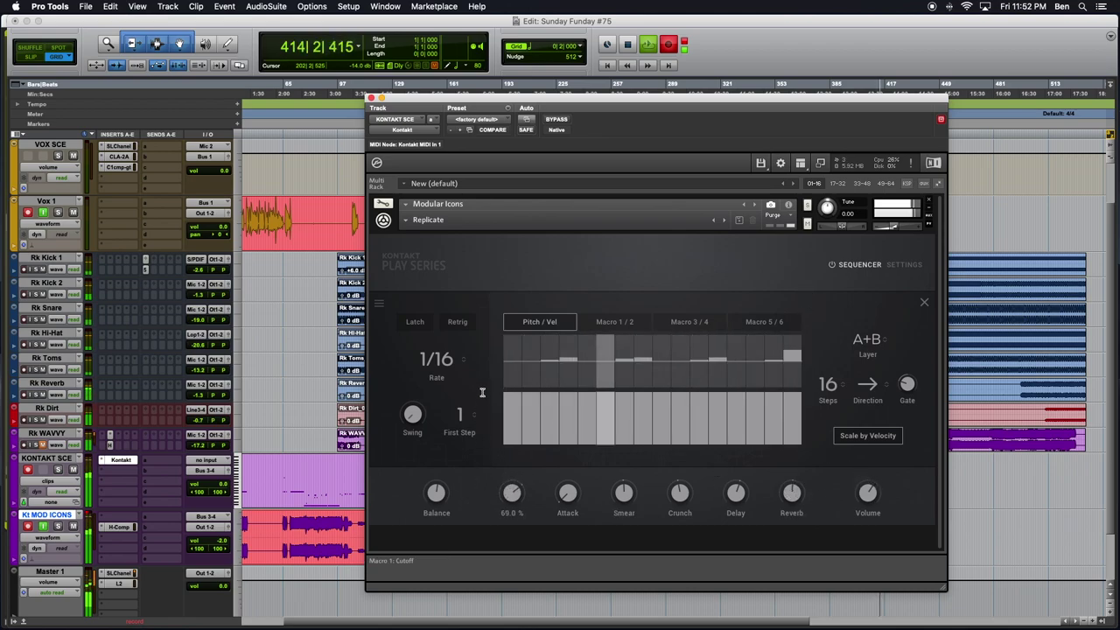
# - Raise pitch steps 6 and 13 and lower pitch steps 10 and 14 in Replicate's note sequence
pyautogui.click(604, 349)
pyautogui.click(680, 381)
pyautogui.click(736, 342)
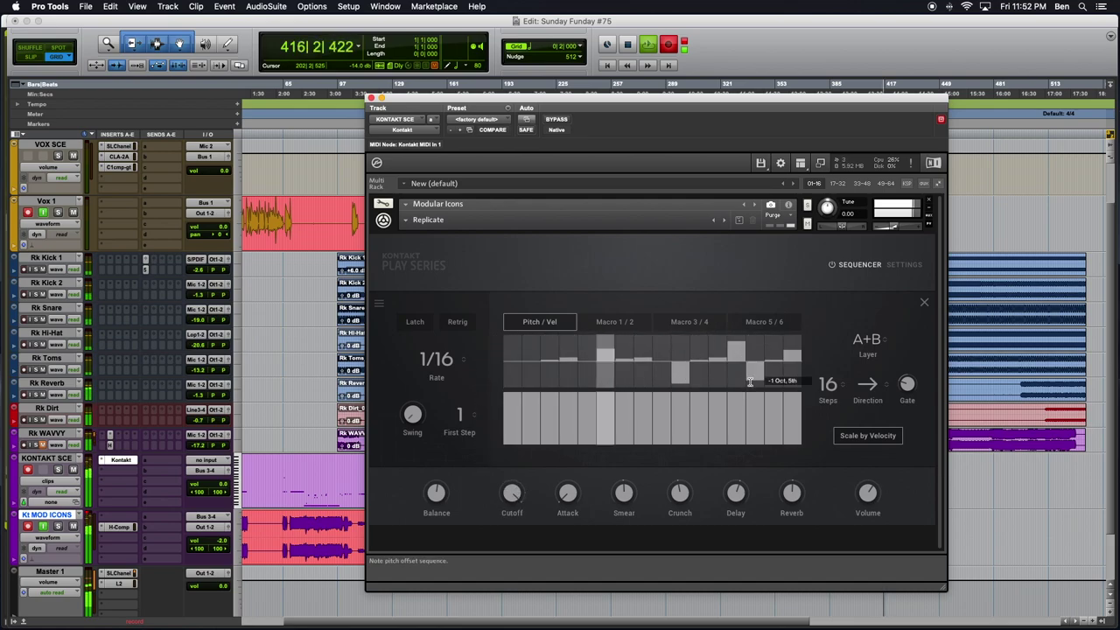
# - Raise step 6 of Replicate's Macro 1 sequence and lower step 9 of its Macro 2 sequence
pyautogui.click(603, 323)
pyautogui.click(605, 349)
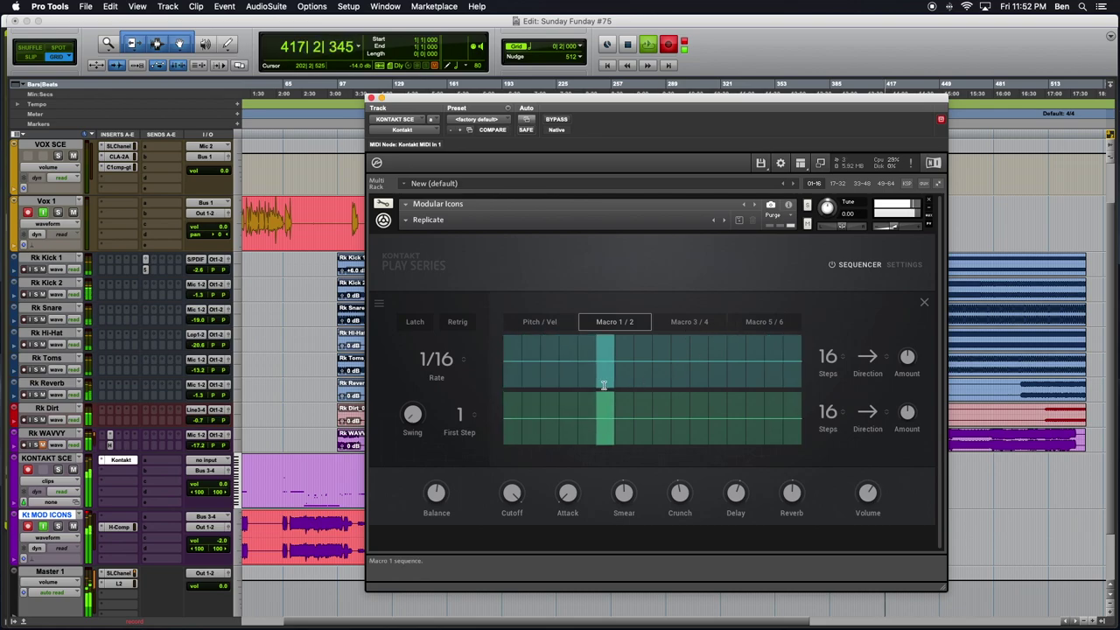
pyautogui.click(661, 425)
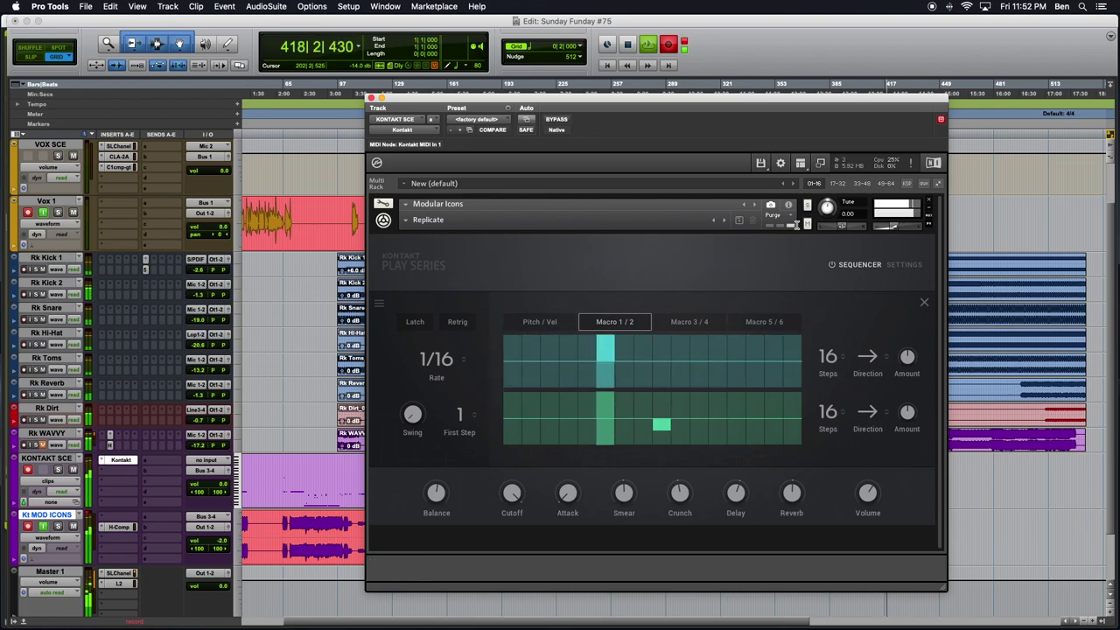
# - Advance through the Stalker, Star Bass, Surging Bass and Tonto Reese snapshots to Workshop
pyautogui.click(725, 220)
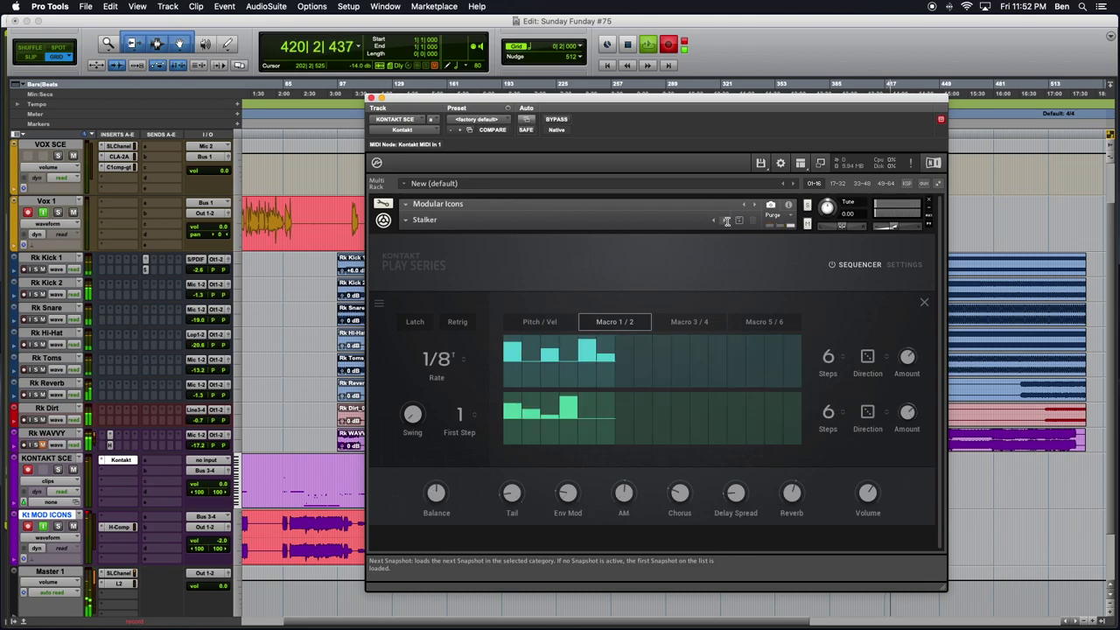
pyautogui.click(725, 220)
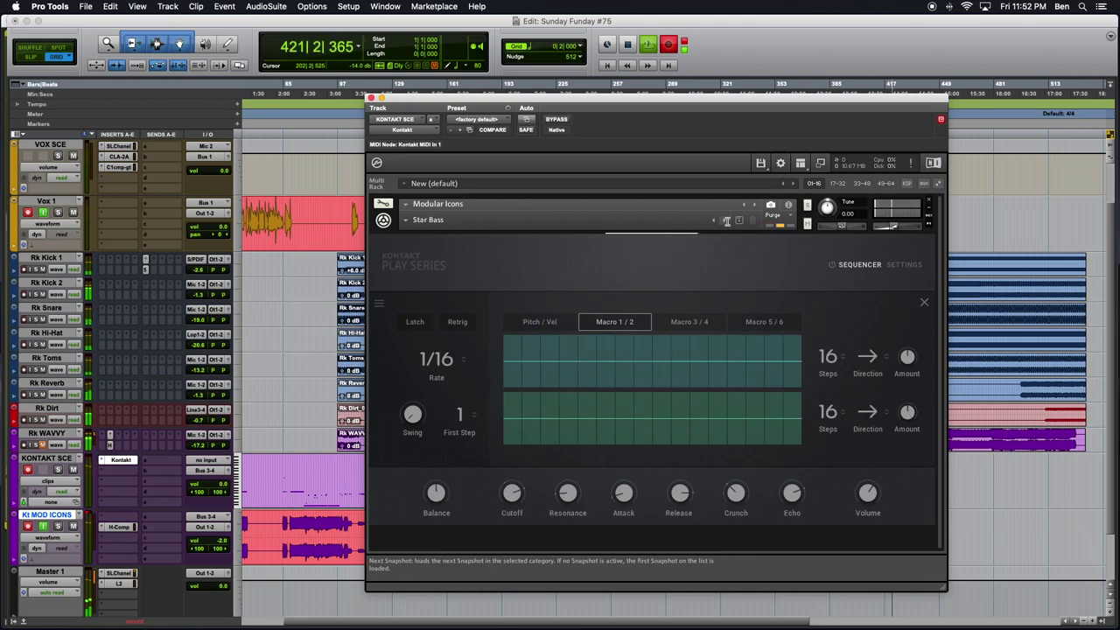
pyautogui.click(725, 220)
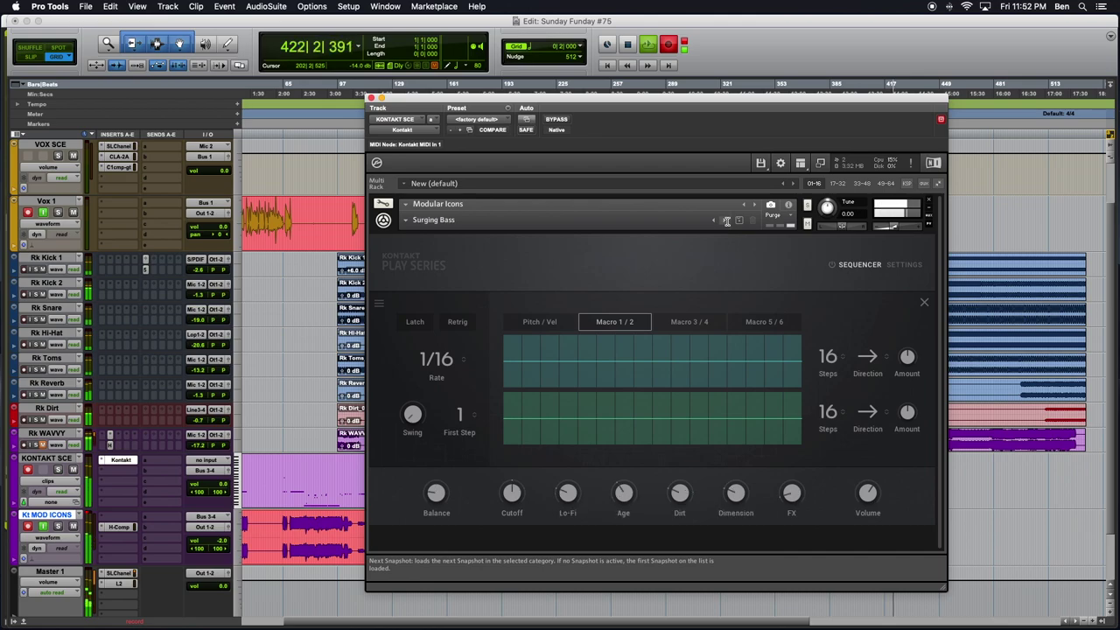
pyautogui.click(726, 220)
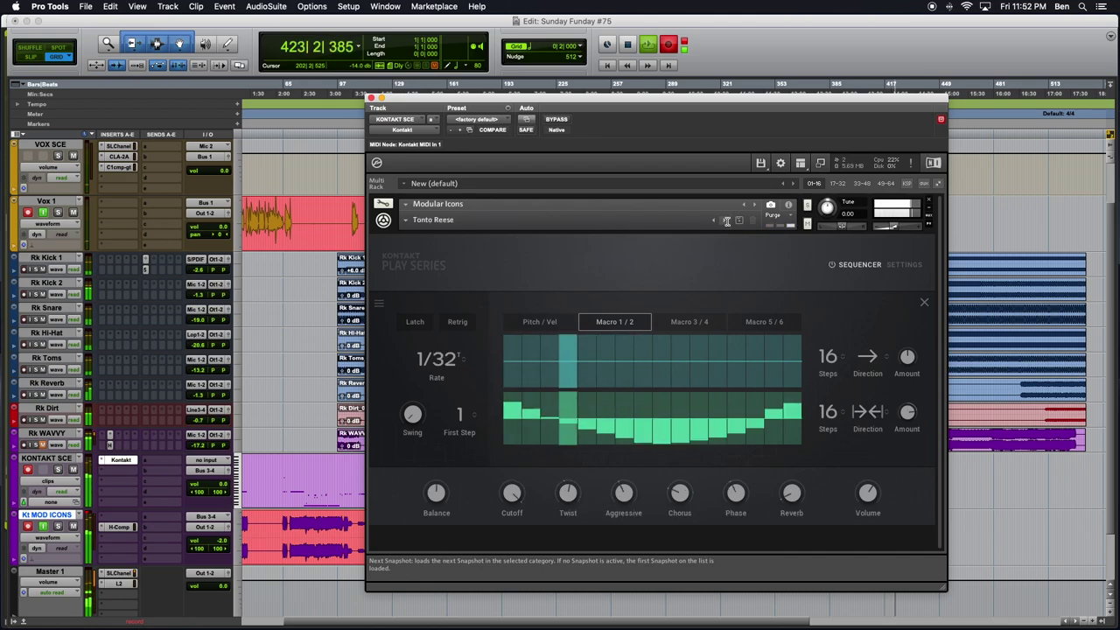
pyautogui.click(725, 221)
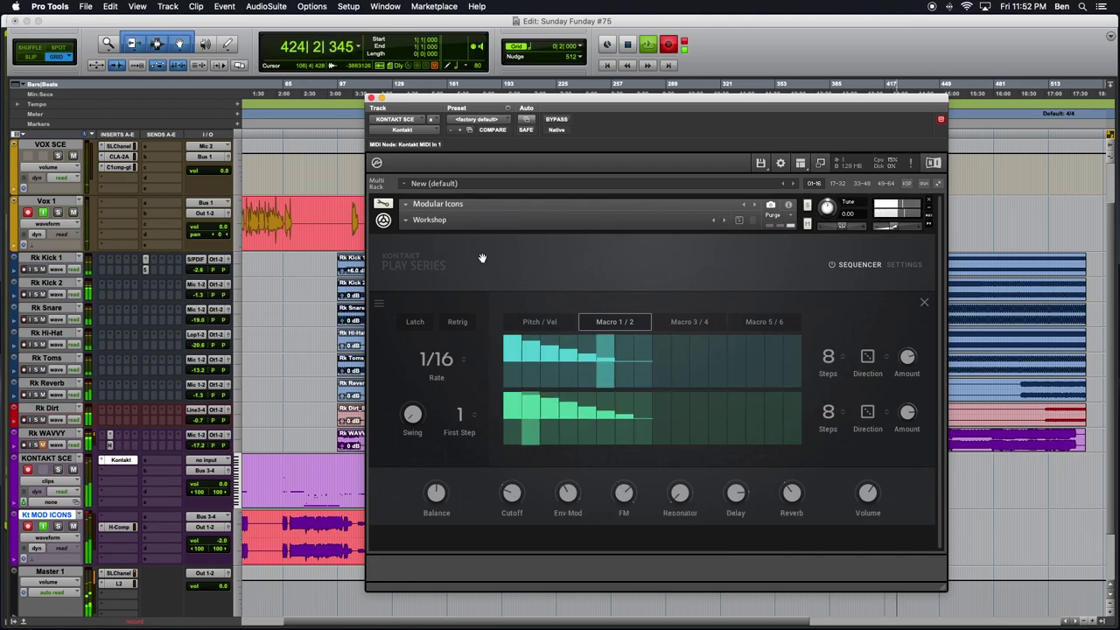
# - Load A Nuke For Every Mood from the FX category and advance through Alien Liquid to Around The World Twice
pyautogui.click(405, 223)
pyautogui.moveTo(420, 240)
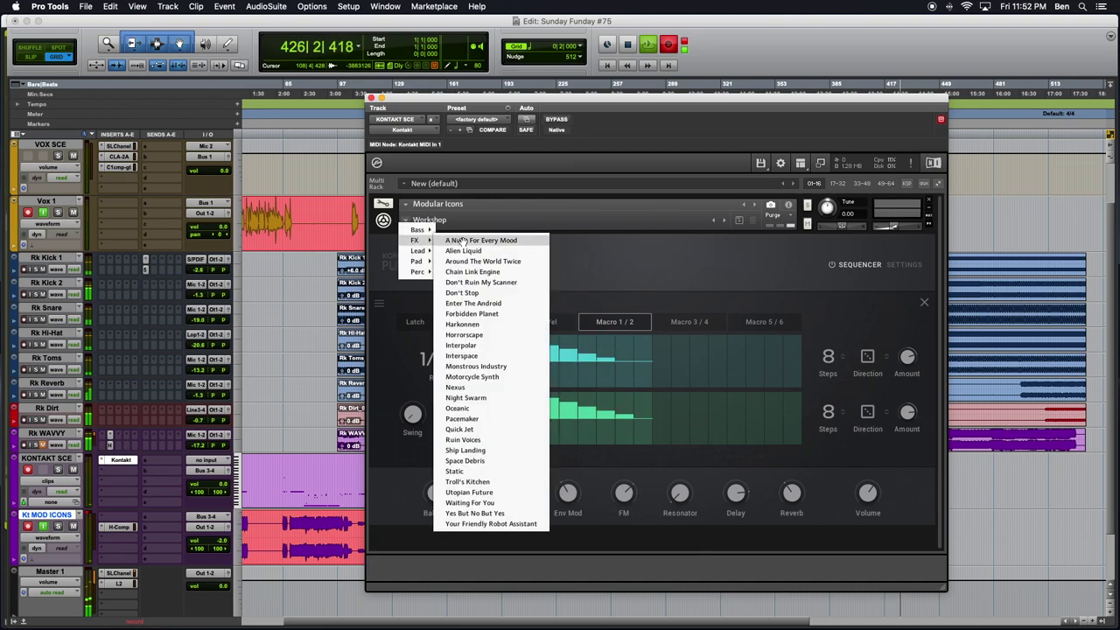
pyautogui.click(462, 241)
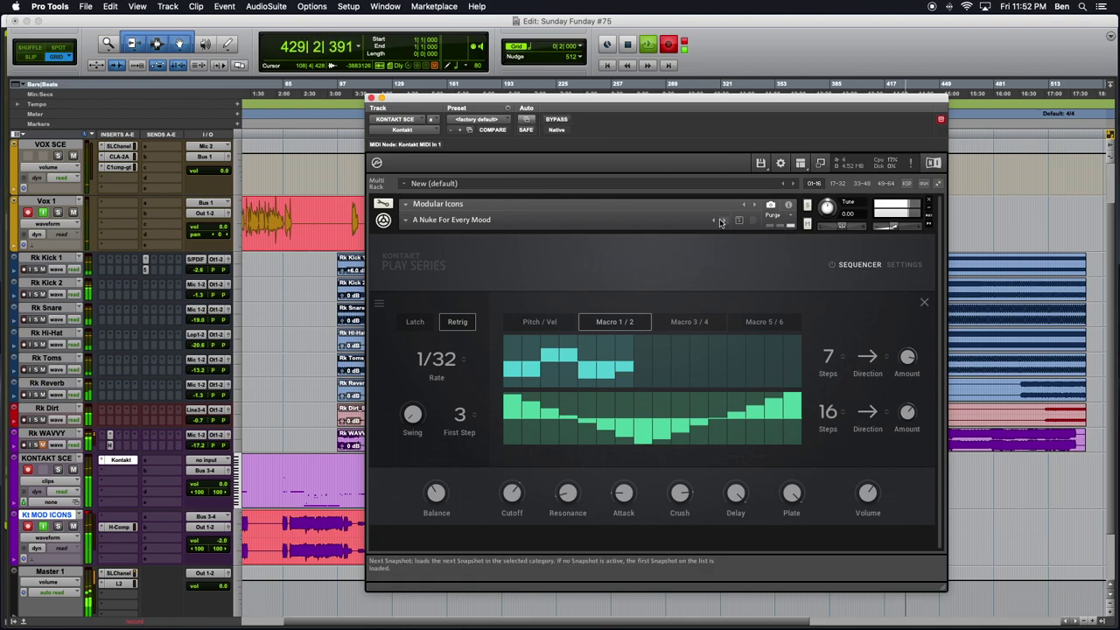
pyautogui.click(722, 221)
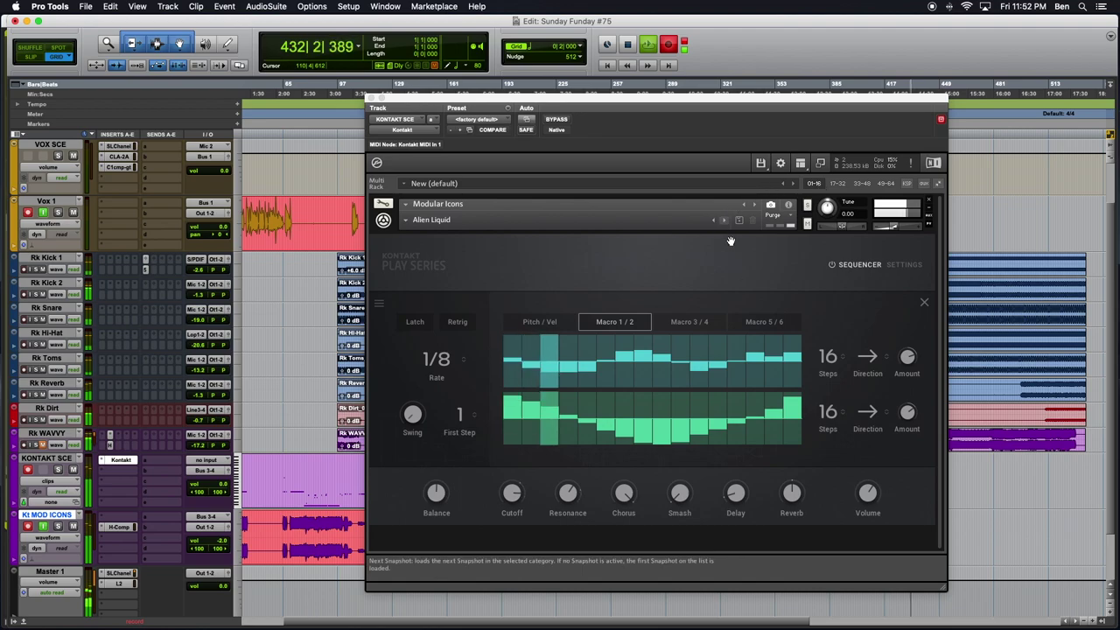
pyautogui.click(724, 219)
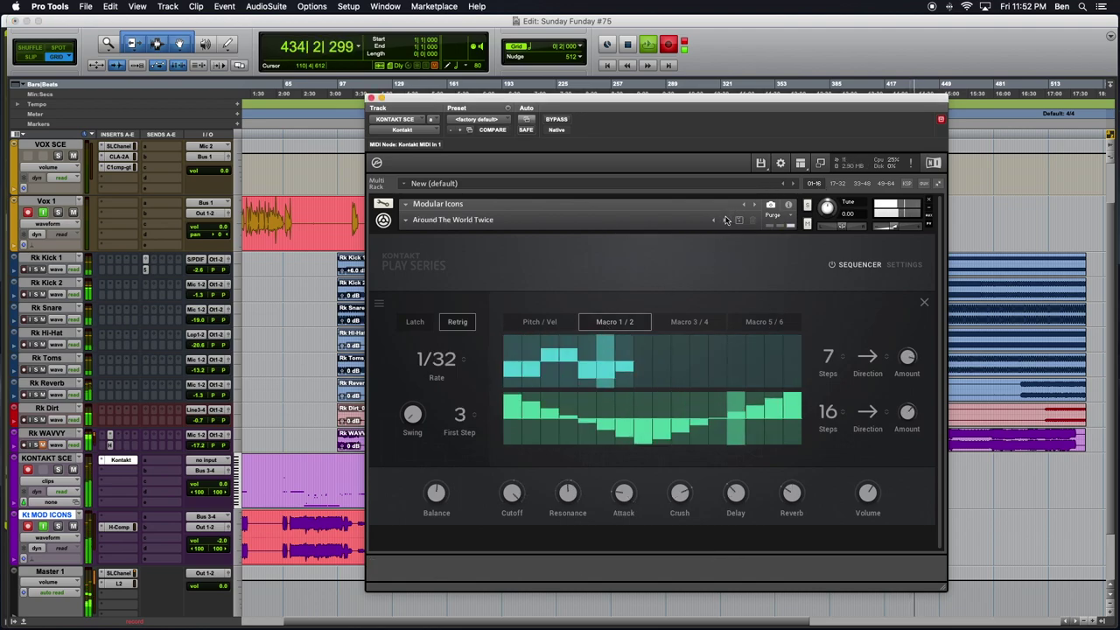
# - Advance two snapshots to Don't Ruin My Scanner and hide the sequencer to show the layer A and B sources
pyautogui.click(724, 219)
pyautogui.click(725, 220)
pyautogui.click(859, 264)
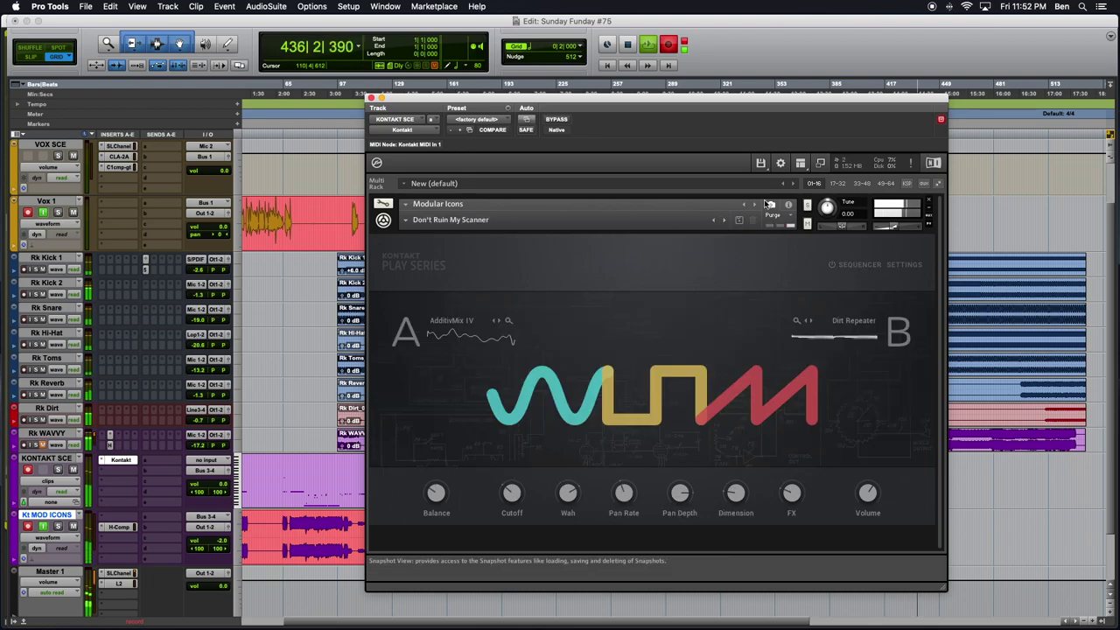
# - Raise Don't Ruin My Scanner's Cutoff macro to 74.2 %, keep sweeping it, and adjust the Pan Rate, Pan Depth and FX macros
pyautogui.moveTo(514, 496); pyautogui.dragTo(514, 352)
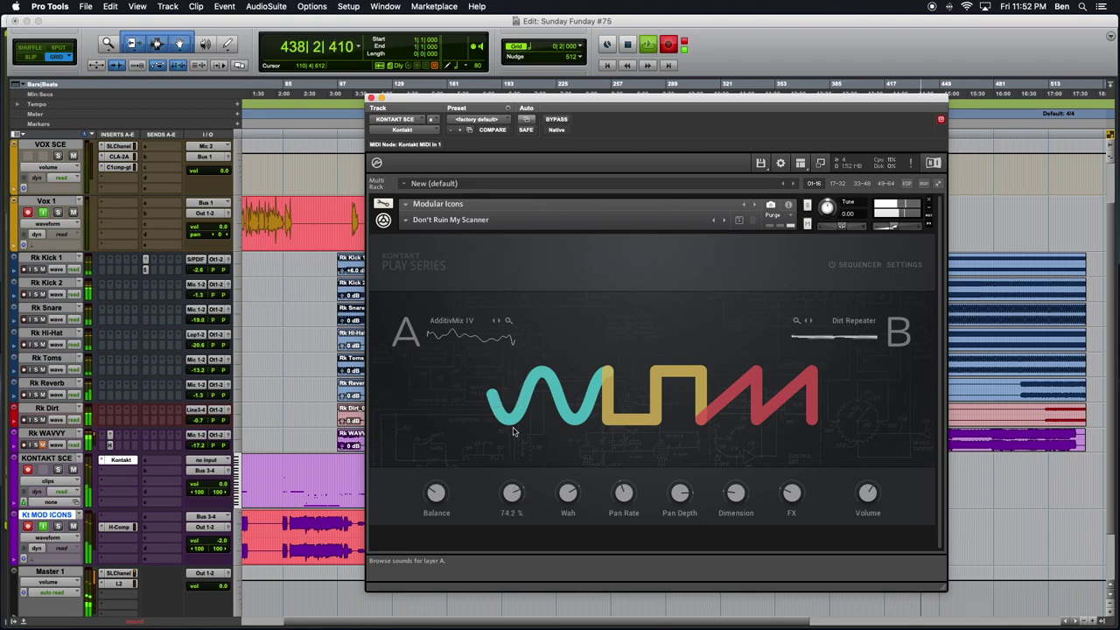
pyautogui.moveTo(516, 492); pyautogui.dragTo(506, 460)
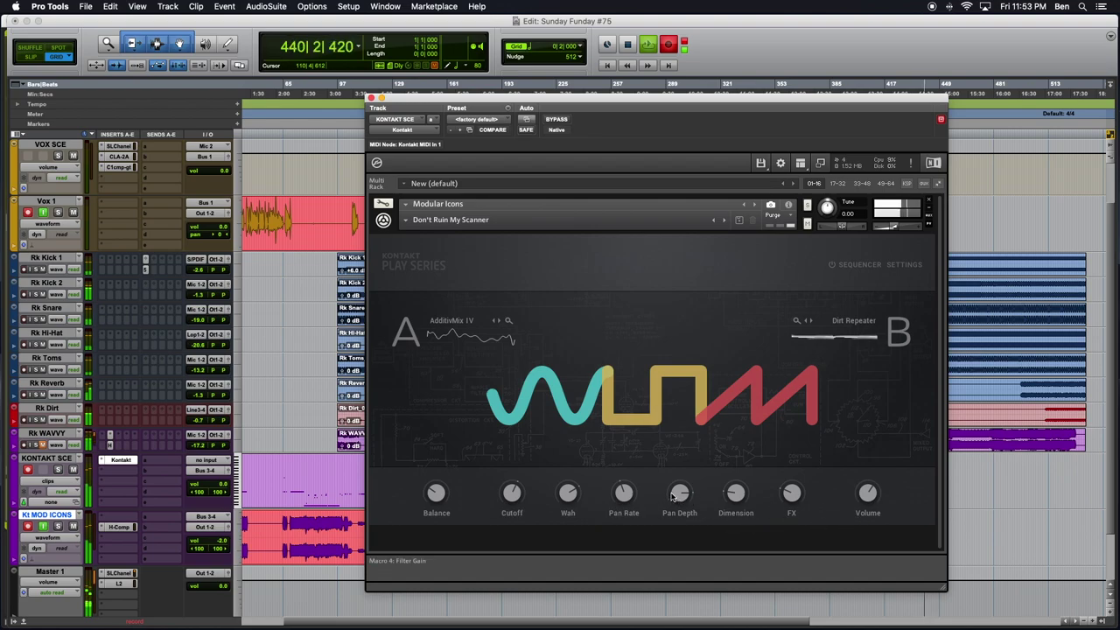
pyautogui.moveTo(573, 497); pyautogui.dragTo(668, 495)
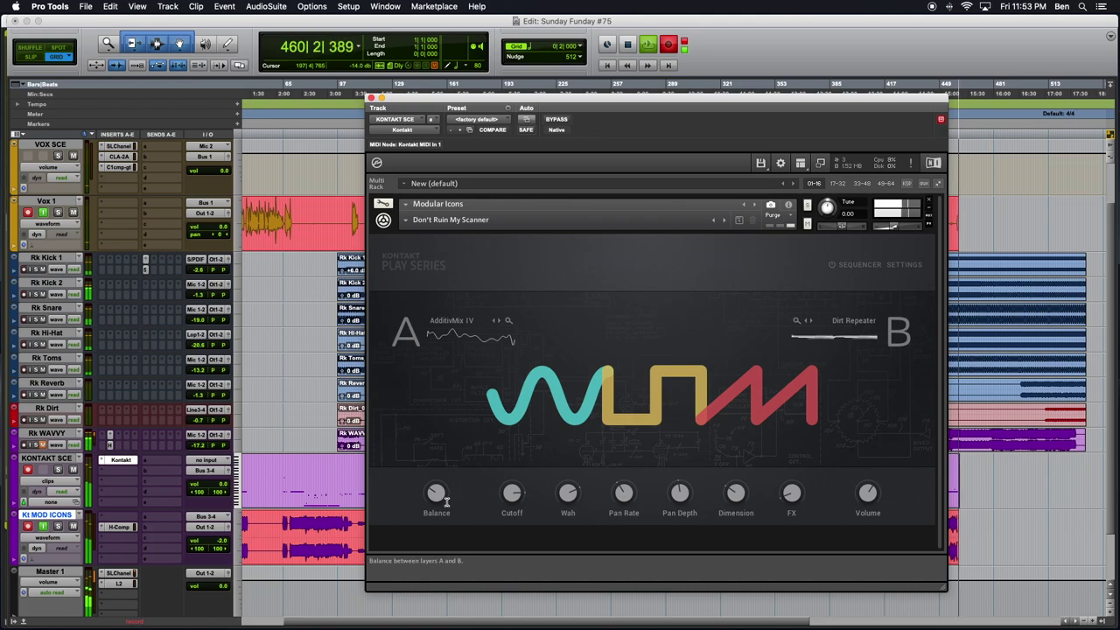
# - Sweep the layer balance down to A 1 | 99 B and set it to A 26 | 74 B
pyautogui.moveTo(436, 482); pyautogui.dragTo(438, 545)
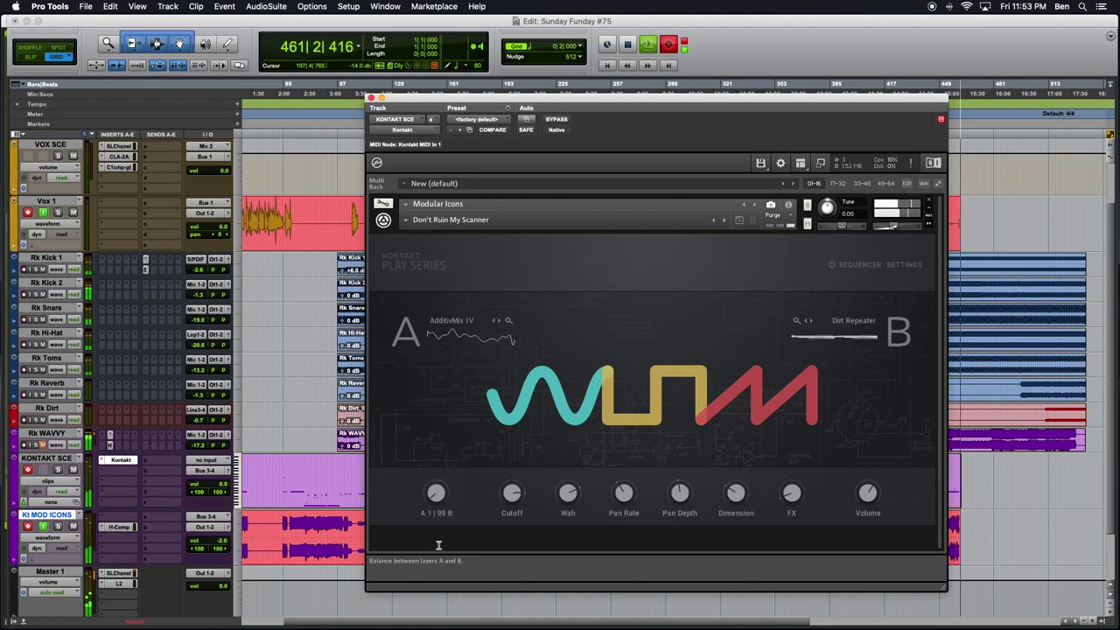
pyautogui.moveTo(435, 474); pyautogui.dragTo(442, 505)
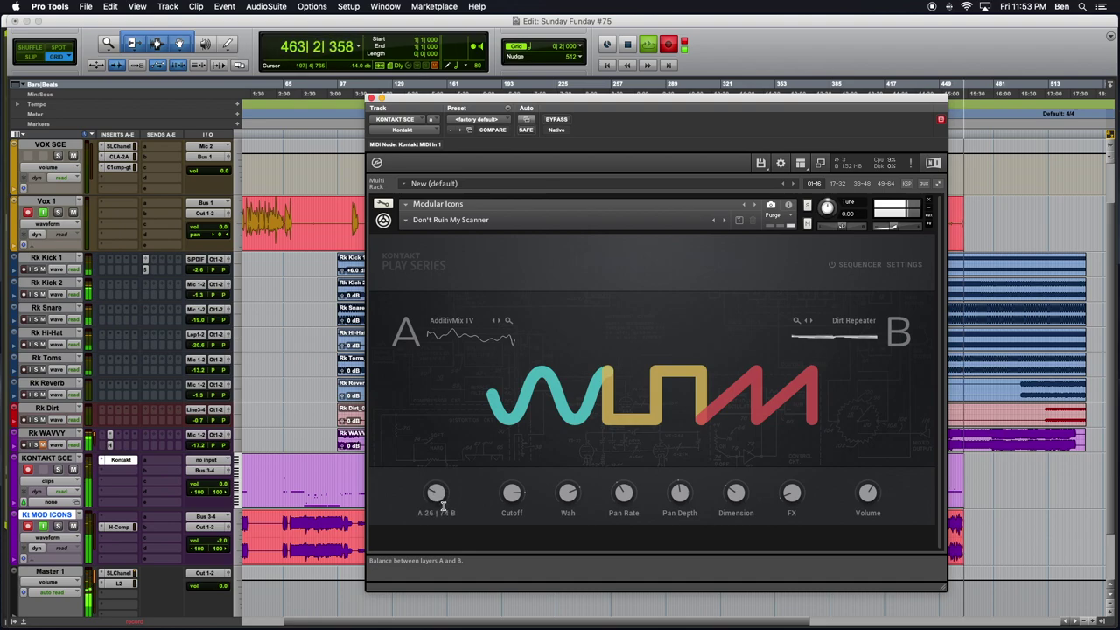
pyautogui.click(443, 506)
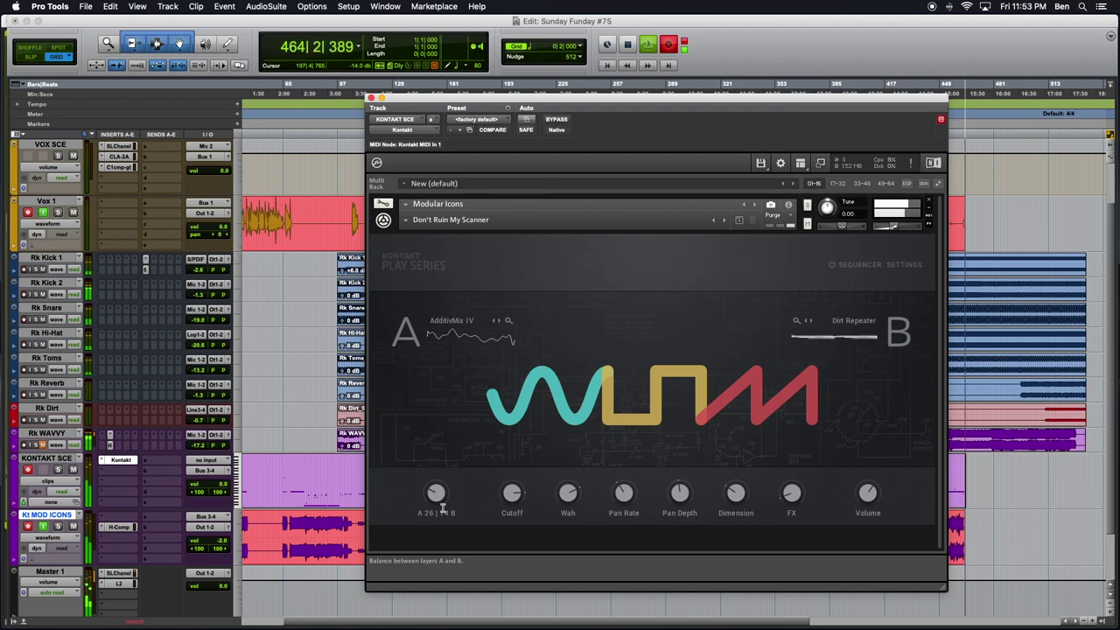
pyautogui.moveTo(442, 506); pyautogui.dragTo(442, 508)
# - Turn the Cutoff macro down to 0.7 % and shift the layer balance towards layer A
pyautogui.moveTo(514, 491); pyautogui.dragTo(496, 603)
pyautogui.moveTo(510, 494); pyautogui.dragTo(510, 510)
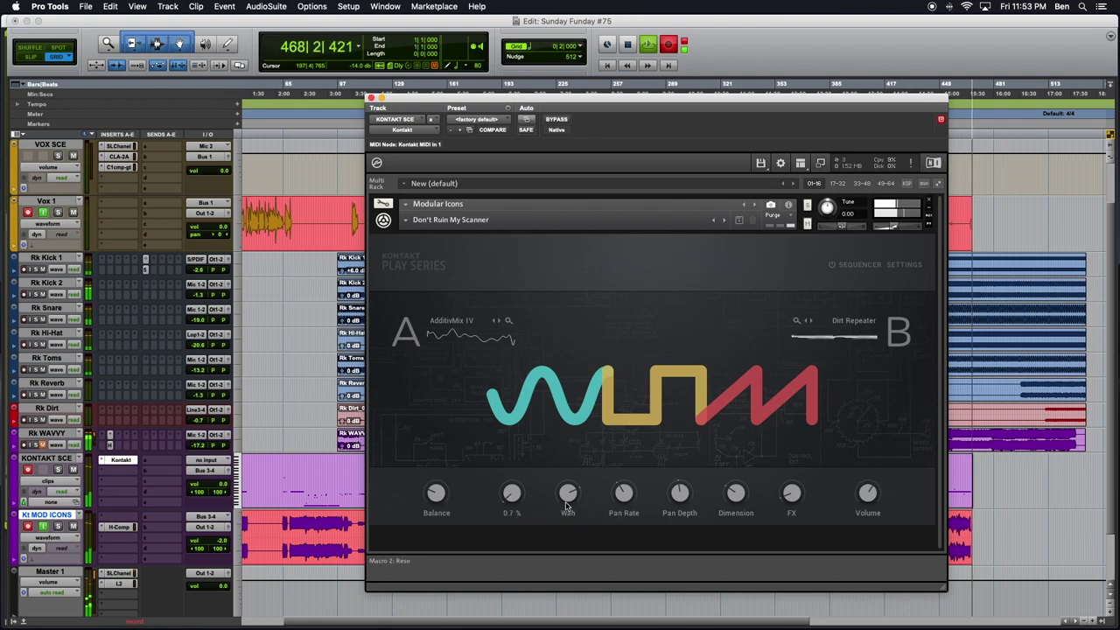
pyautogui.moveTo(444, 495); pyautogui.dragTo(423, 480)
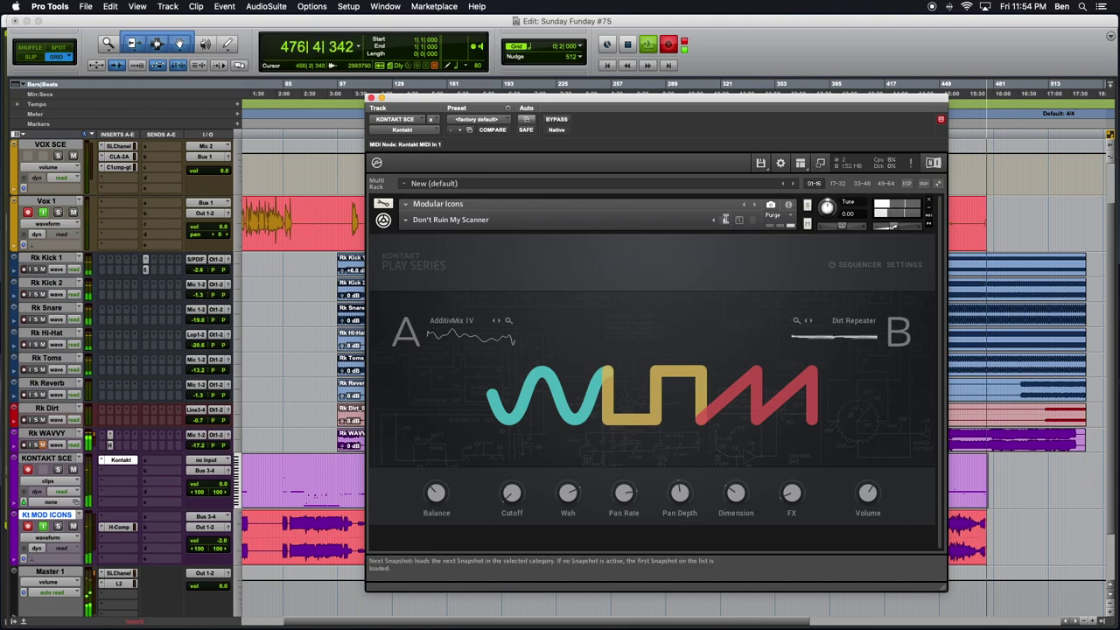
# - Advance to the Don't Stop snapshot and show its sequencer's Macro 3 / 4 and Pitch / Vel patterns
pyautogui.click(724, 219)
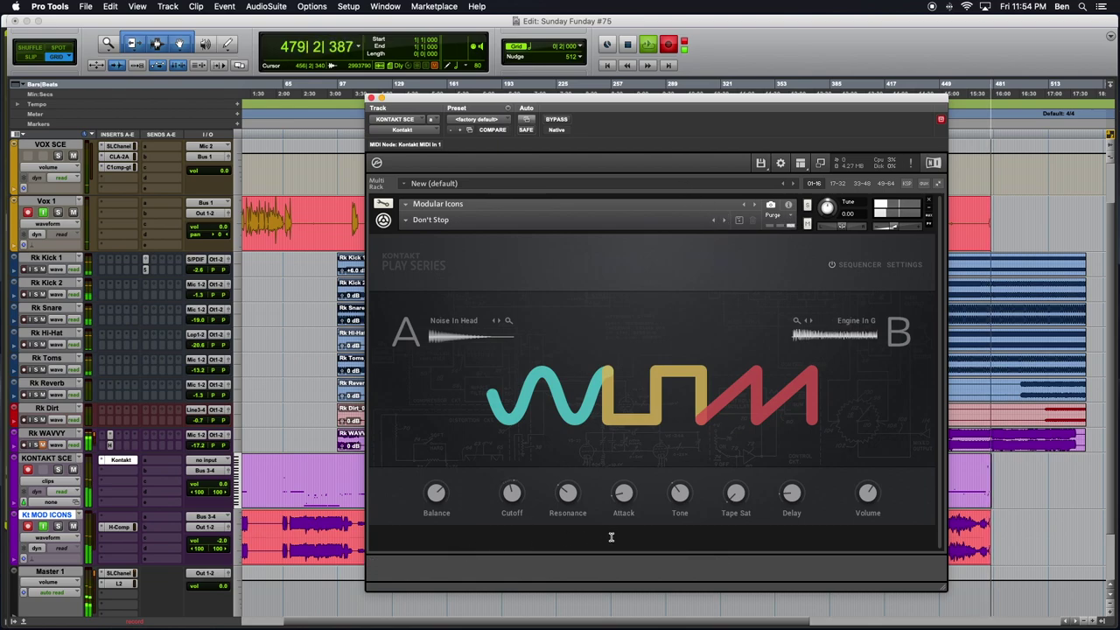
pyautogui.click(855, 265)
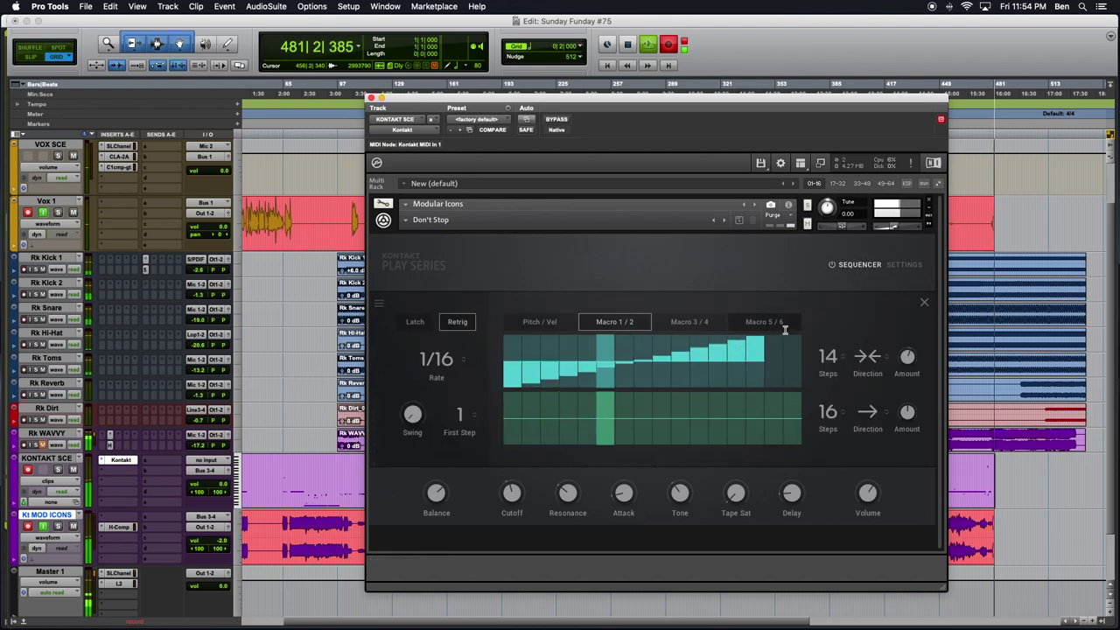
pyautogui.click(671, 321)
pyautogui.click(537, 321)
# - Lower Don't Stop's first velocity steps, turn its Cutoff macro down, and set the layer balance to A 22 | 78 B
pyautogui.moveTo(528, 398)
pyautogui.mouseDown()
pyautogui.moveTo(587, 407)
pyautogui.moveTo(536, 402)
pyautogui.moveTo(513, 420)
pyautogui.mouseUp()
pyautogui.moveTo(514, 500); pyautogui.dragTo(505, 530)
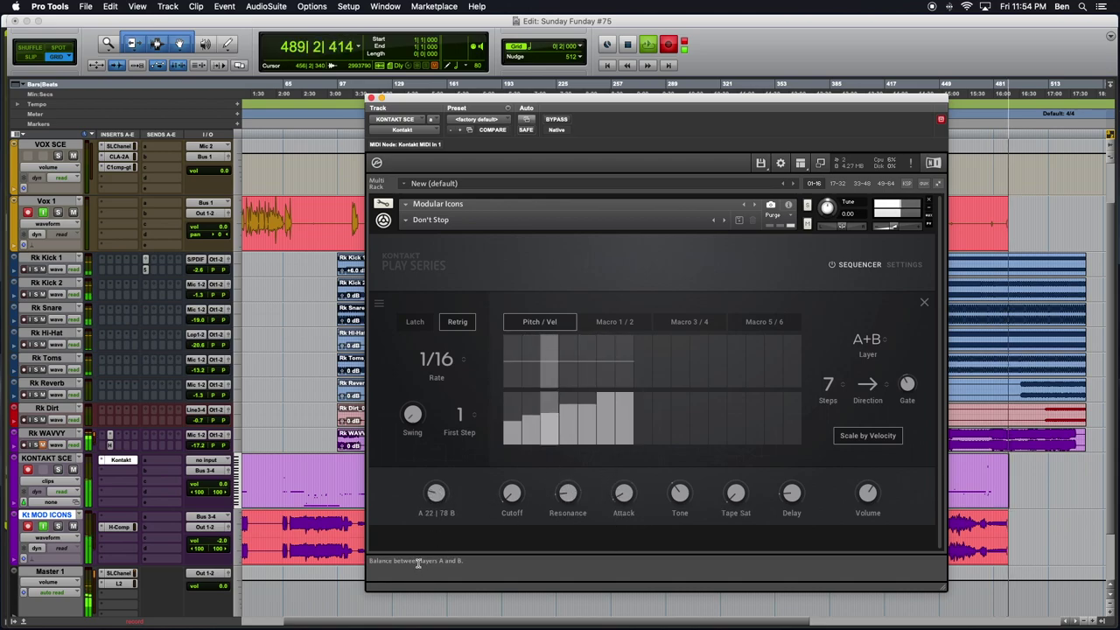
# - Close the sequencer editor and advance through the FX snapshots from Enter The Android to Interspace
pyautogui.click(860, 264)
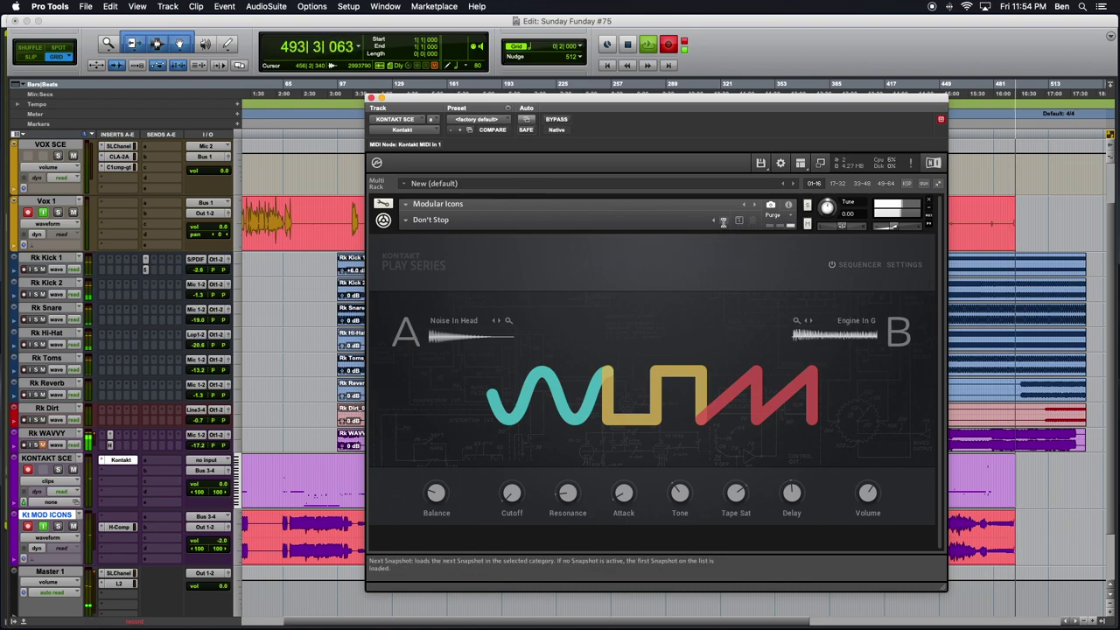
pyautogui.click(722, 221)
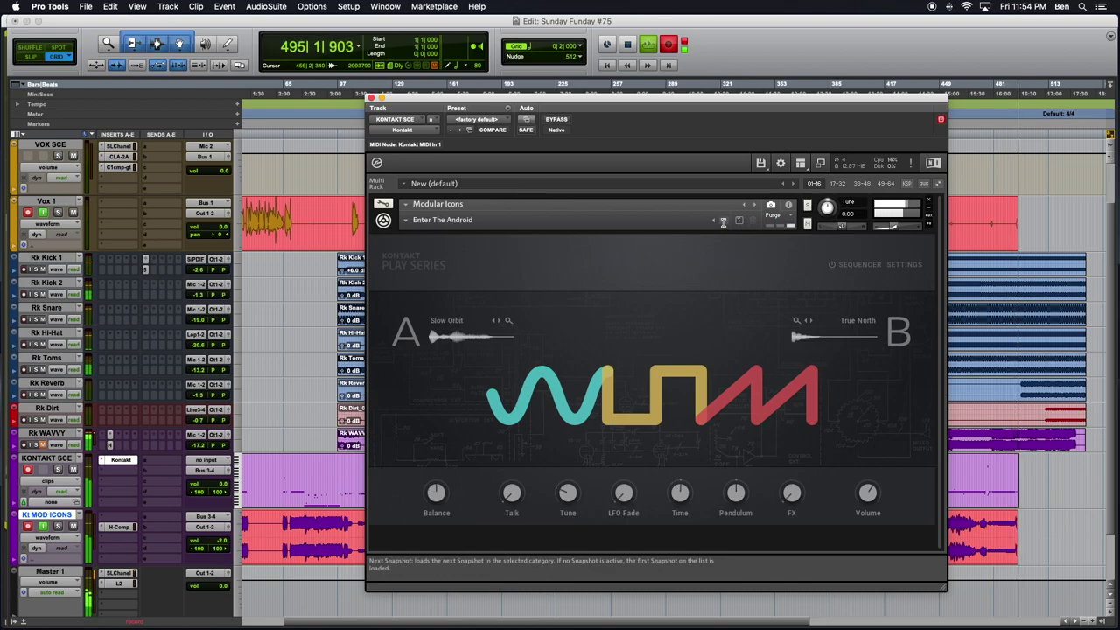
pyautogui.click(722, 222)
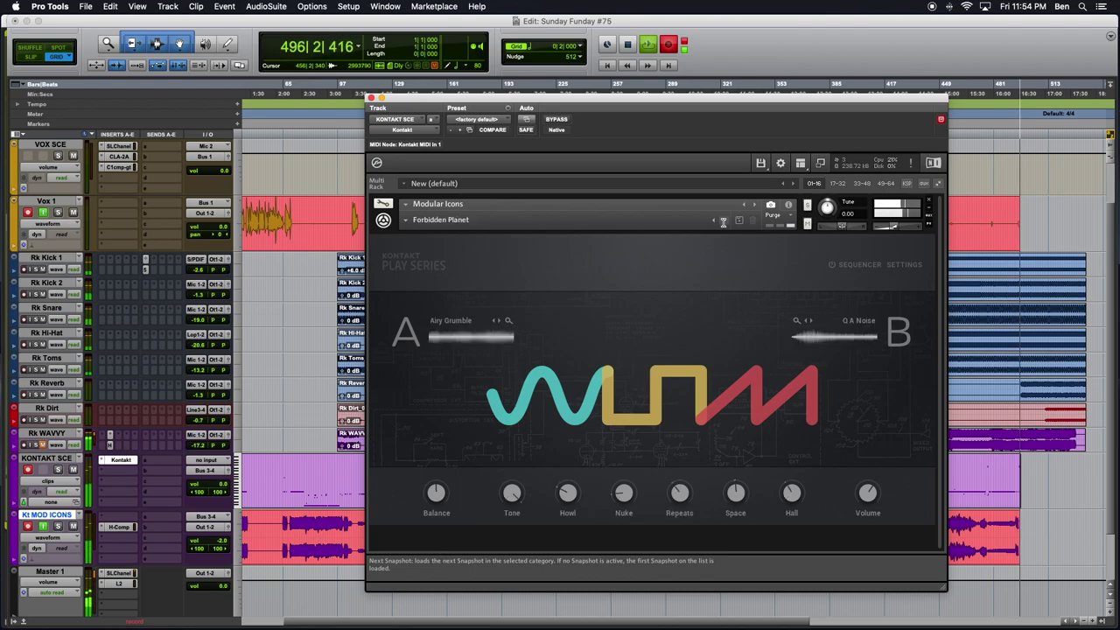
pyautogui.click(722, 221)
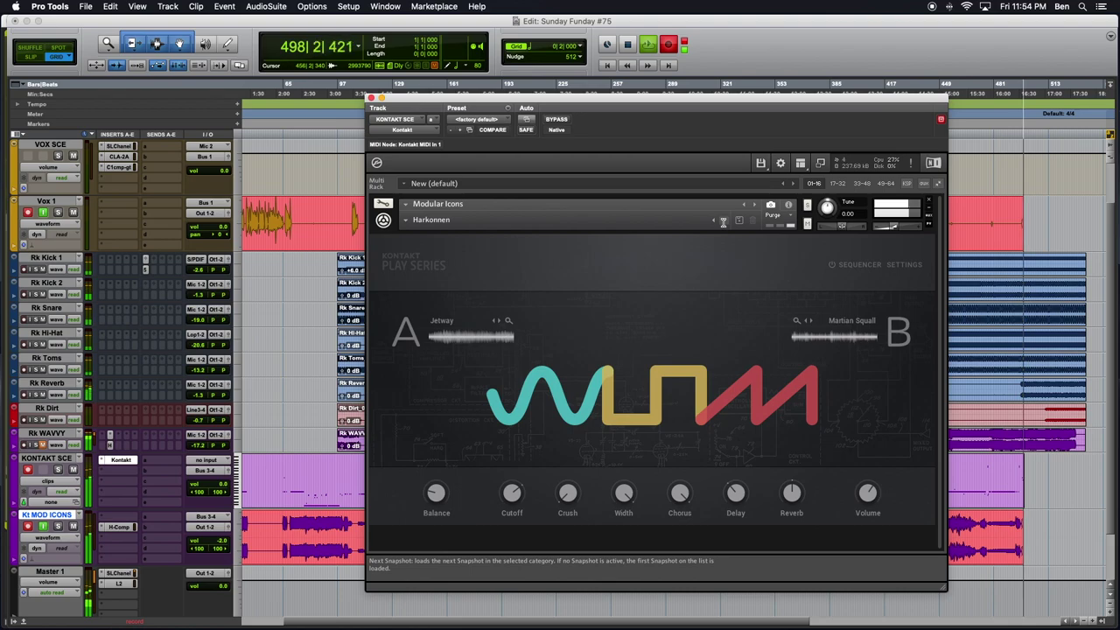
pyautogui.click(723, 221)
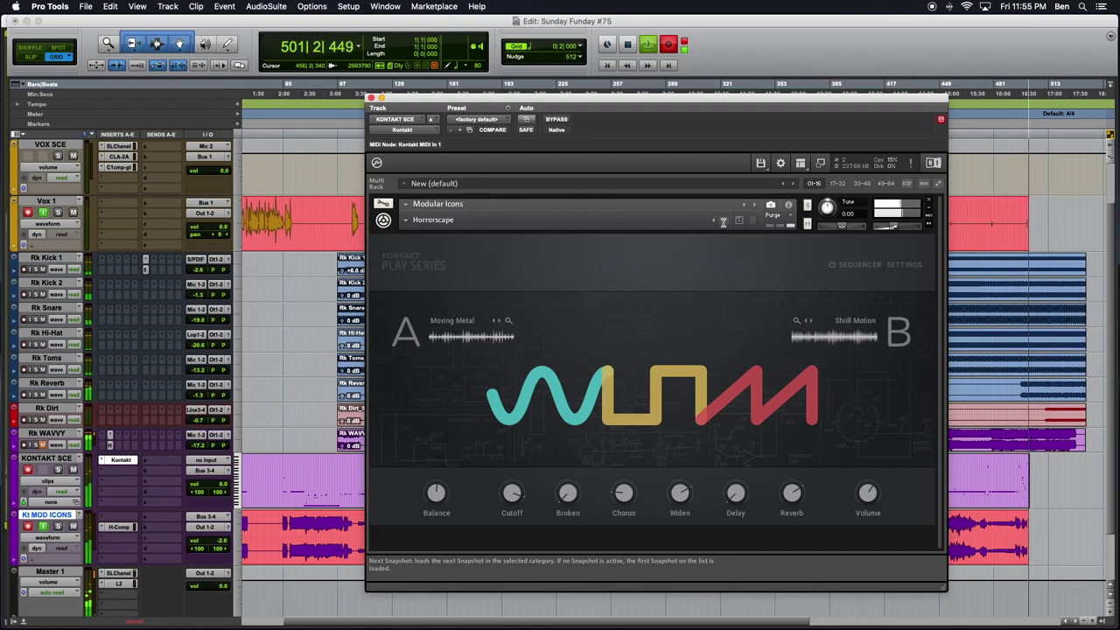
pyautogui.click(723, 222)
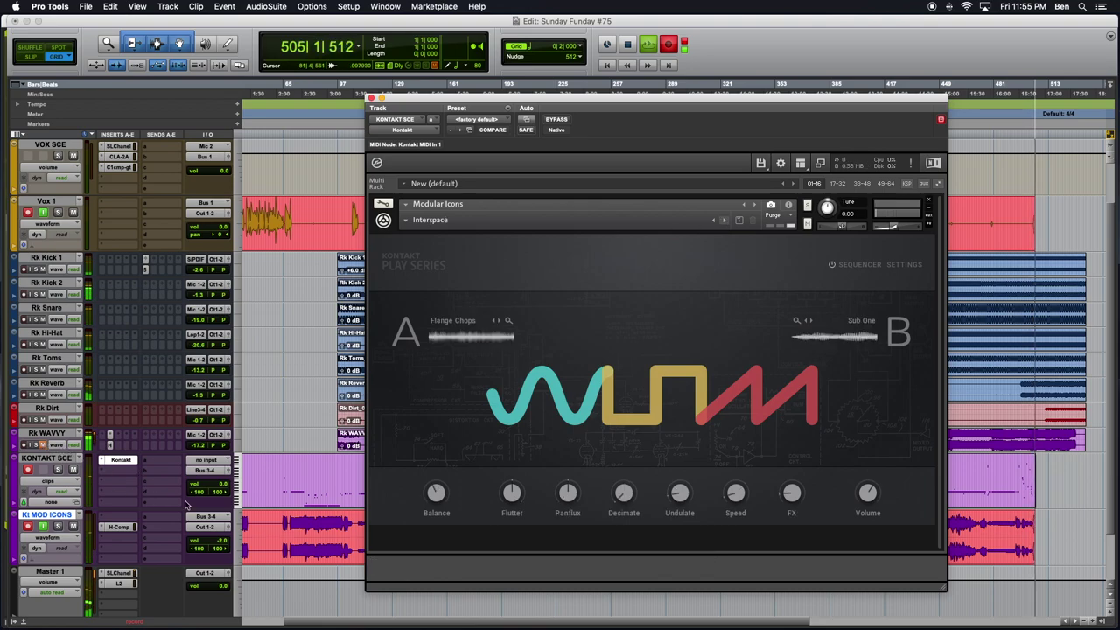
# - Show the H-Comp compressor settings on the Rk WAVVY track and on the Kt MOD ICONS track
pyautogui.click(185, 505)
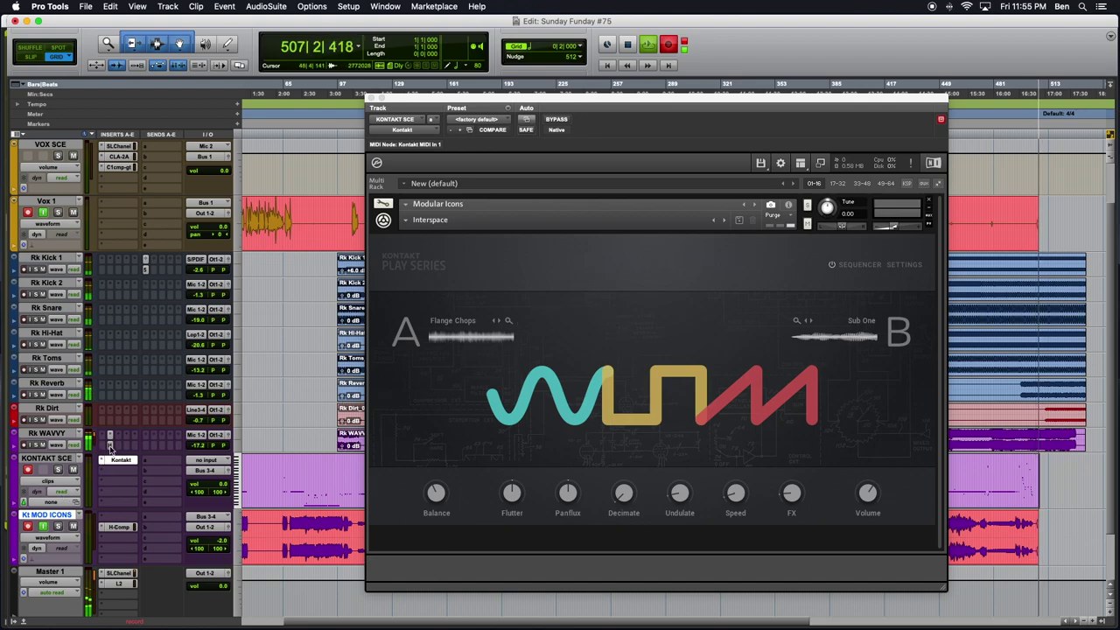
pyautogui.click(109, 436)
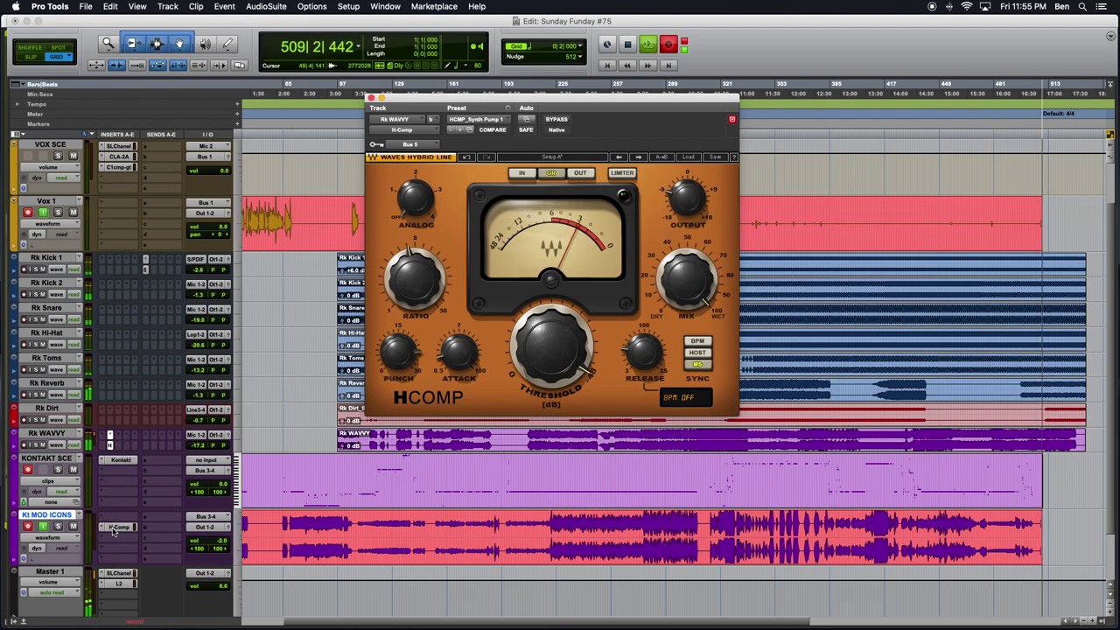
pyautogui.click(113, 528)
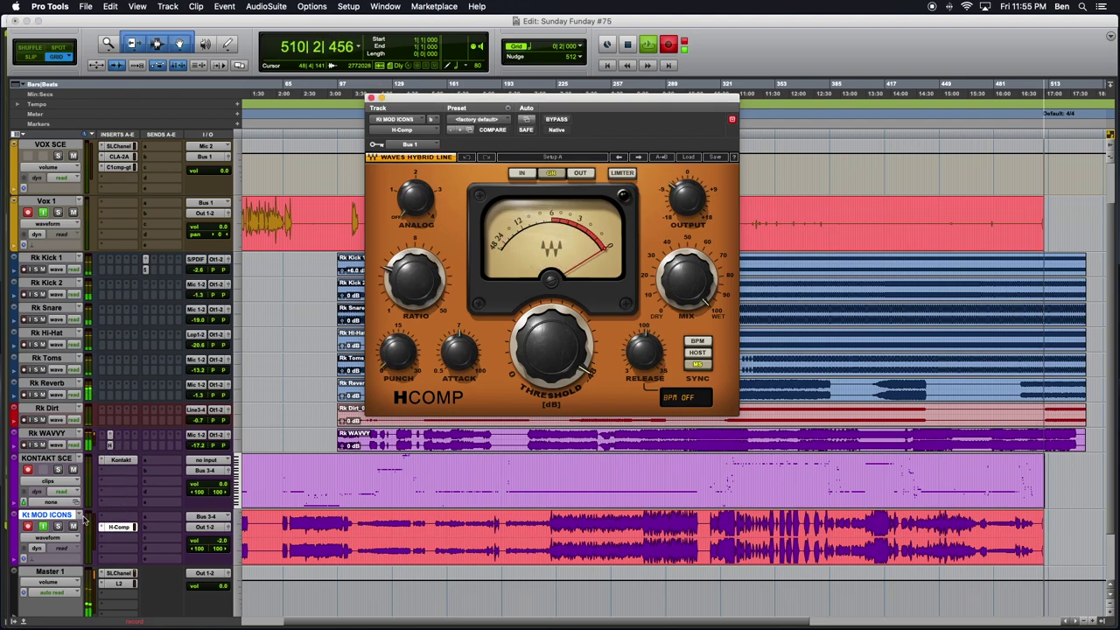
# - Reopen the Kontakt instrument and advance from Almost Electric through the Bassbugz and Bipolar Bass snapshots
pyautogui.click(121, 464)
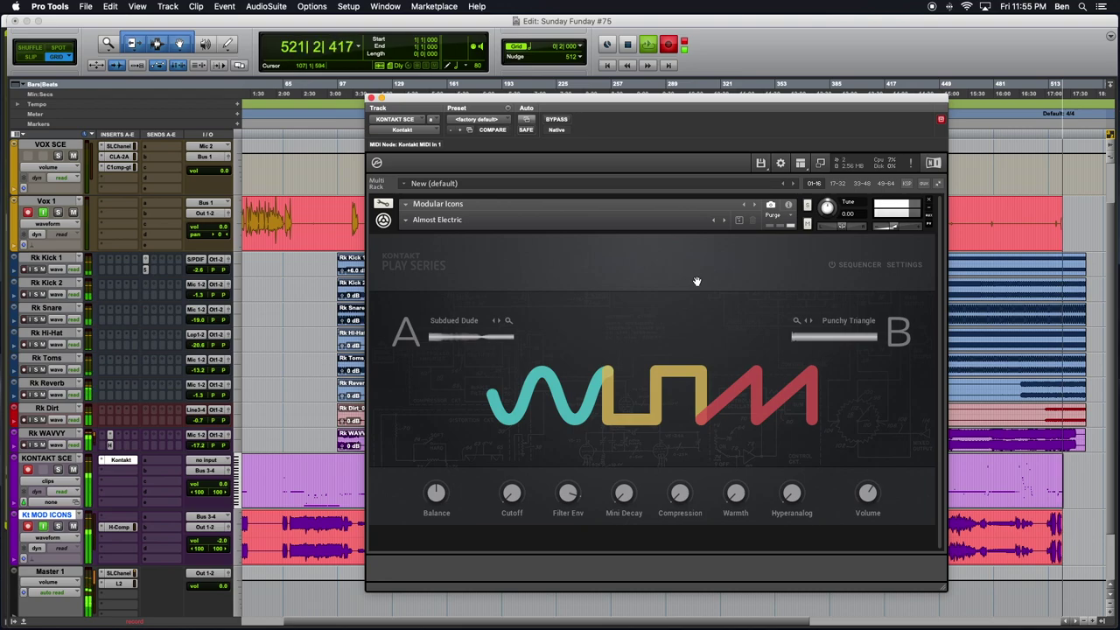
pyautogui.click(725, 220)
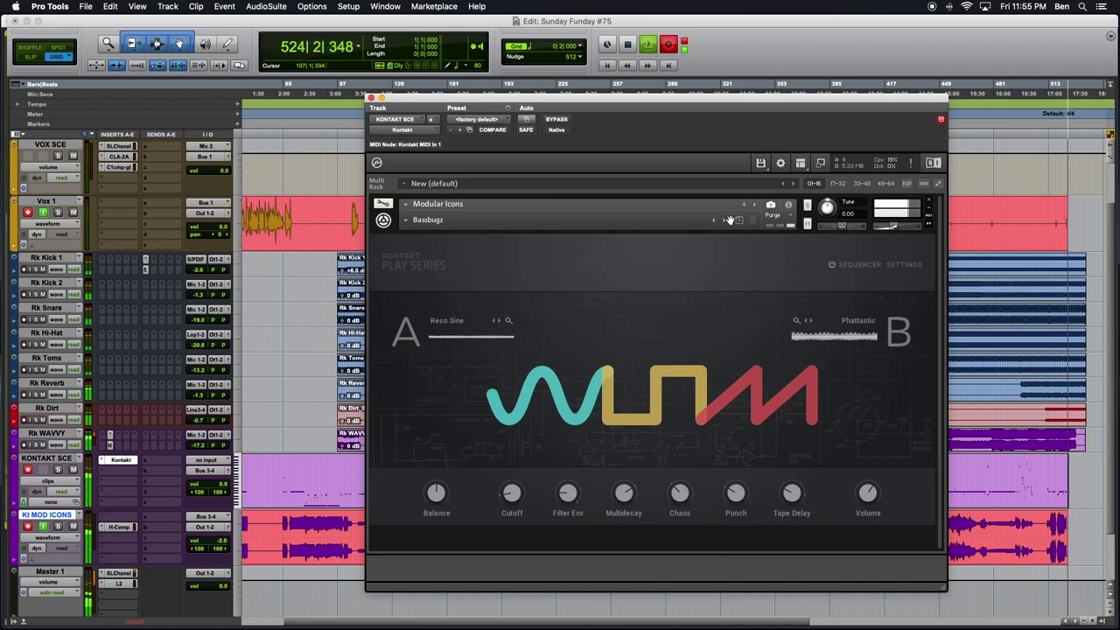
pyautogui.click(725, 220)
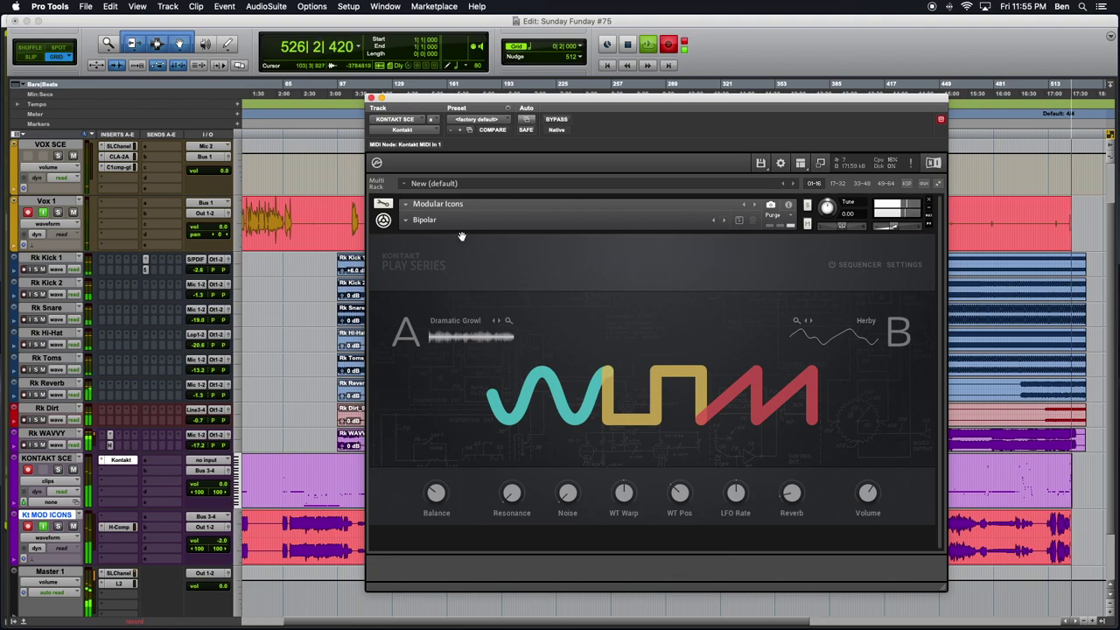
# - Load the FX snapshot Night Swarm and advance through Oceanic, Pacemaker and Quick Jet to Ruin Voices
pyautogui.click(409, 222)
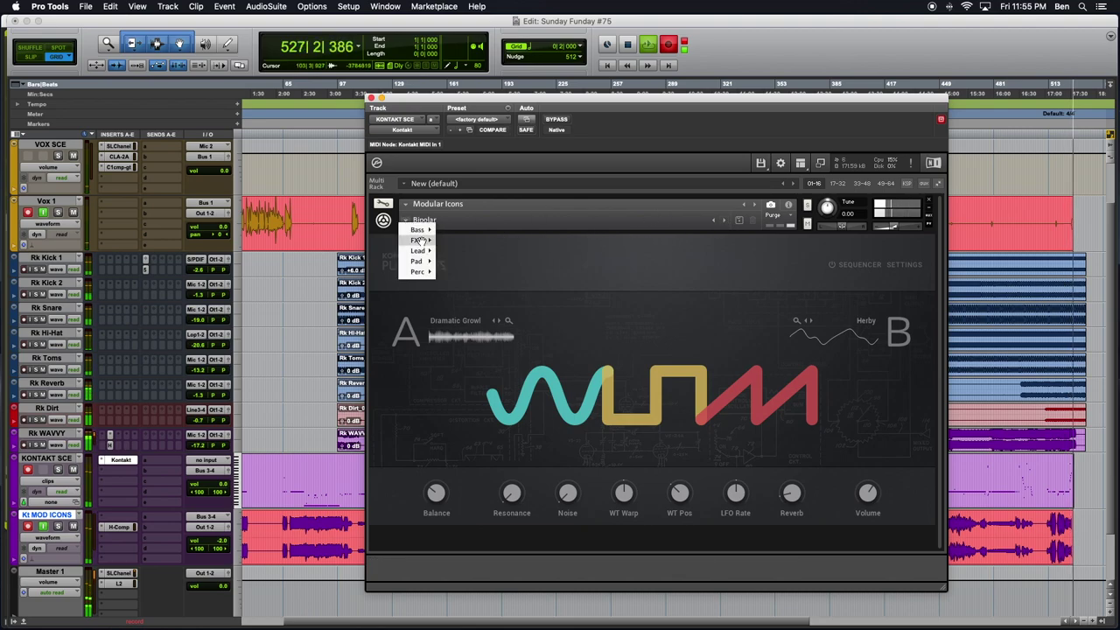
pyautogui.moveTo(420, 240)
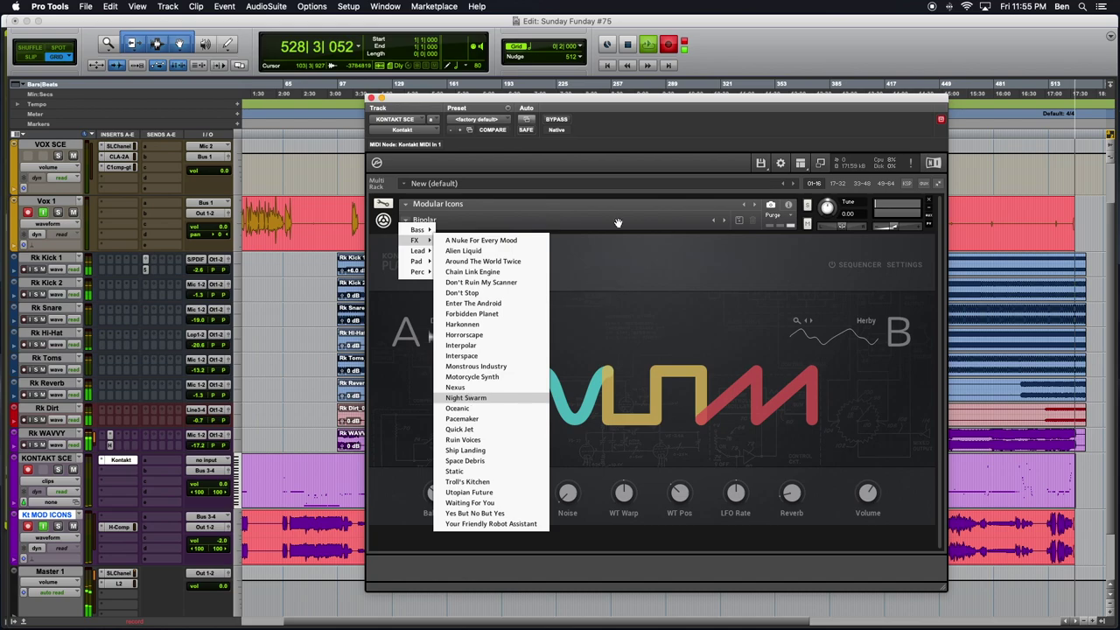
pyautogui.click(546, 397)
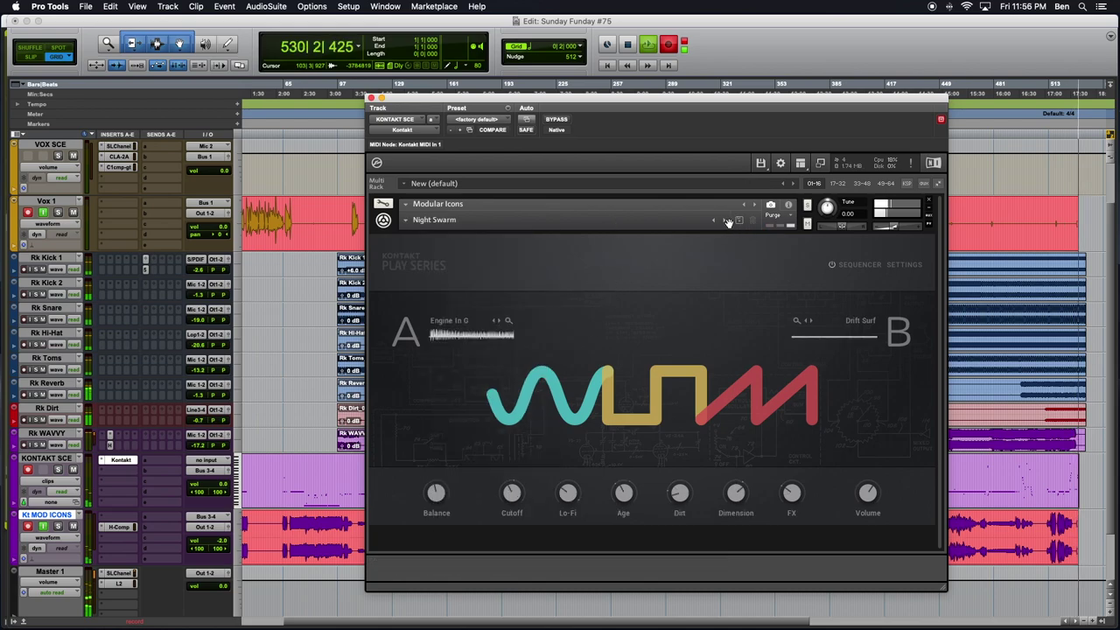
pyautogui.click(724, 223)
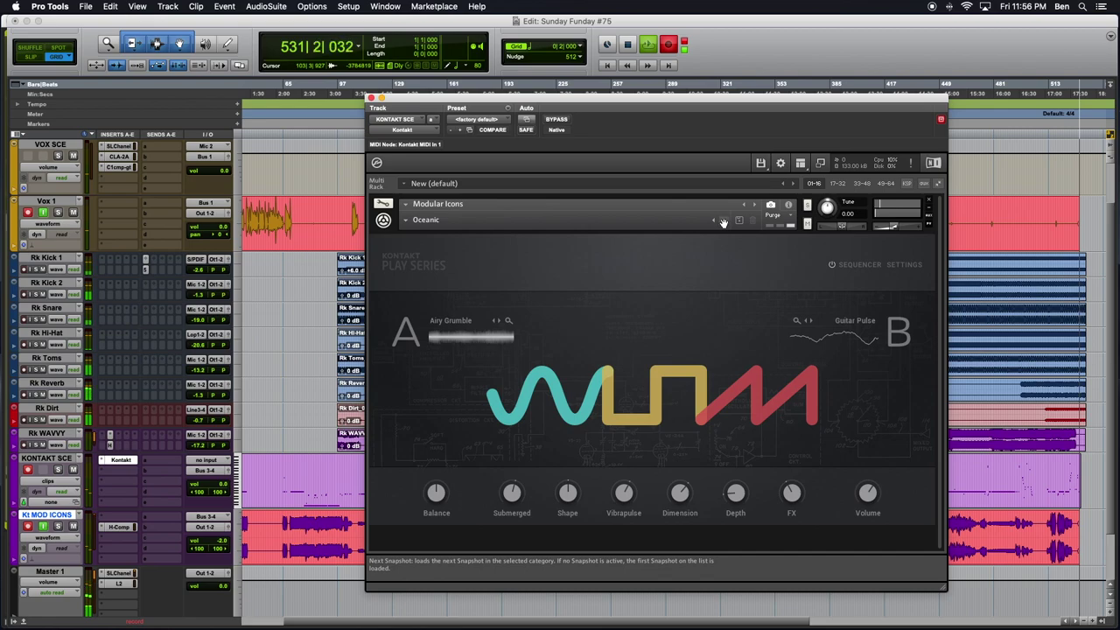
pyautogui.click(724, 223)
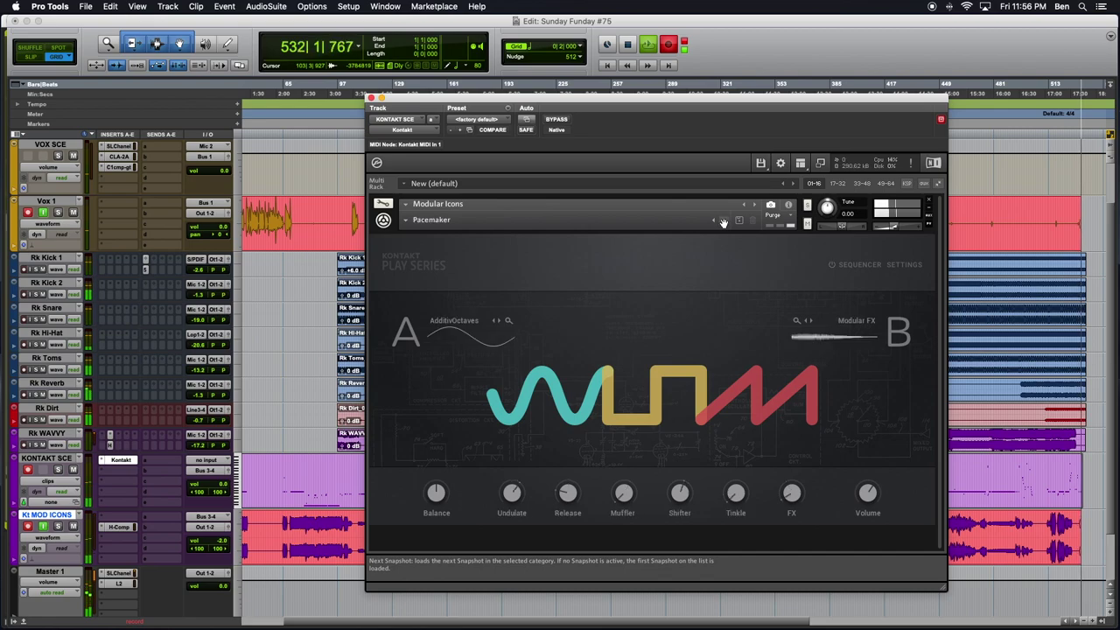
pyautogui.click(724, 222)
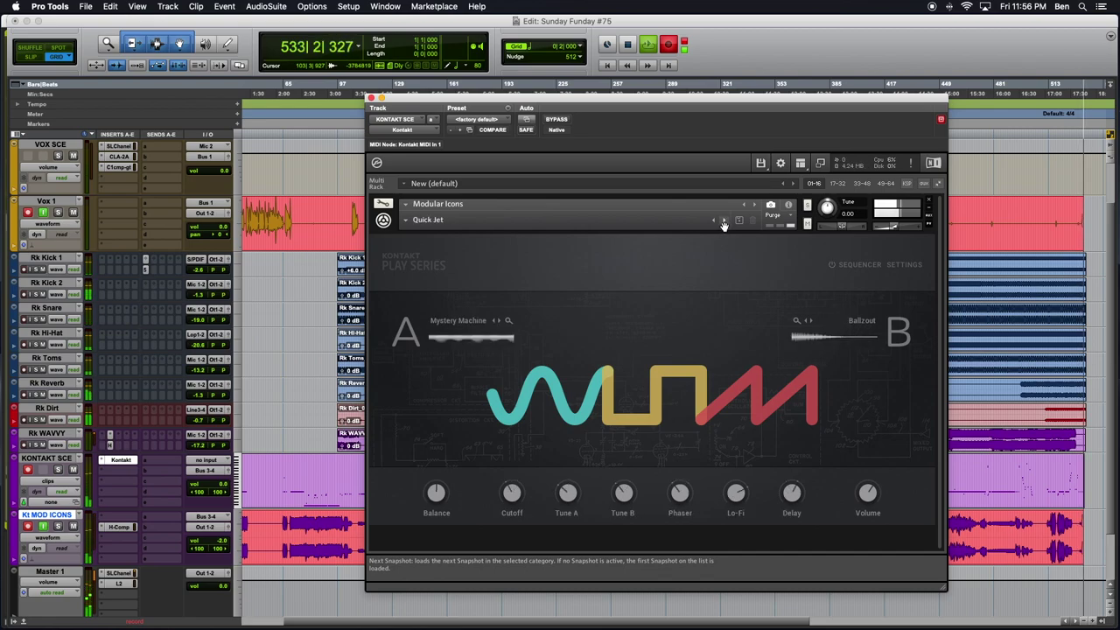
pyautogui.click(724, 222)
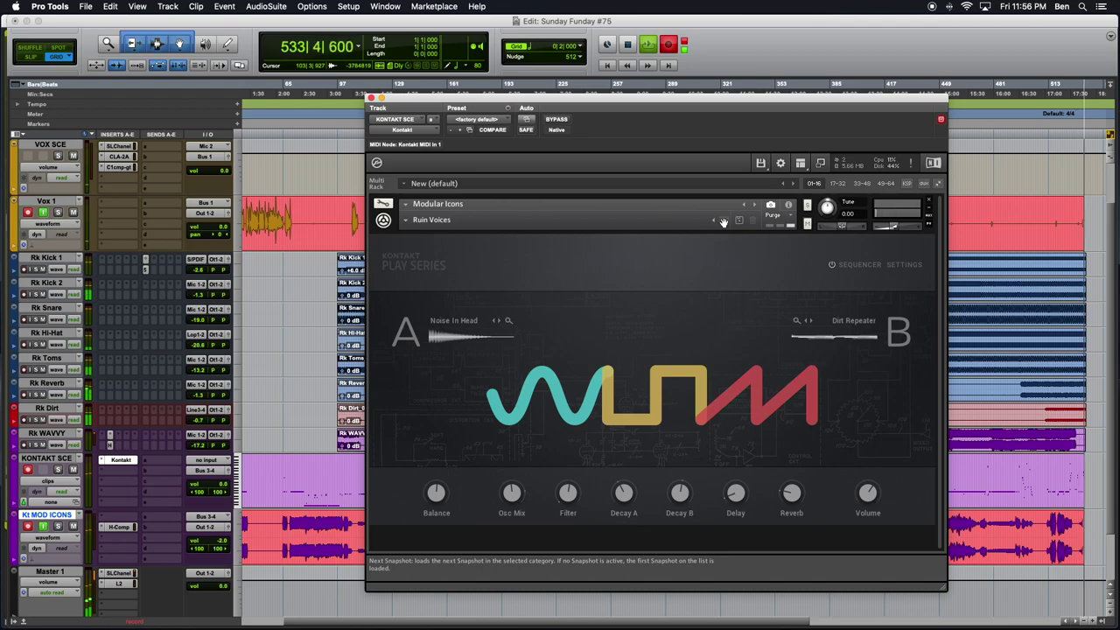
# - Audition the remaining FX snapshots, including Space Debris, Static, Troll's Kitchen and Utopian Future, ending on Your Friendly Robot Assistant
pyautogui.click(723, 223)
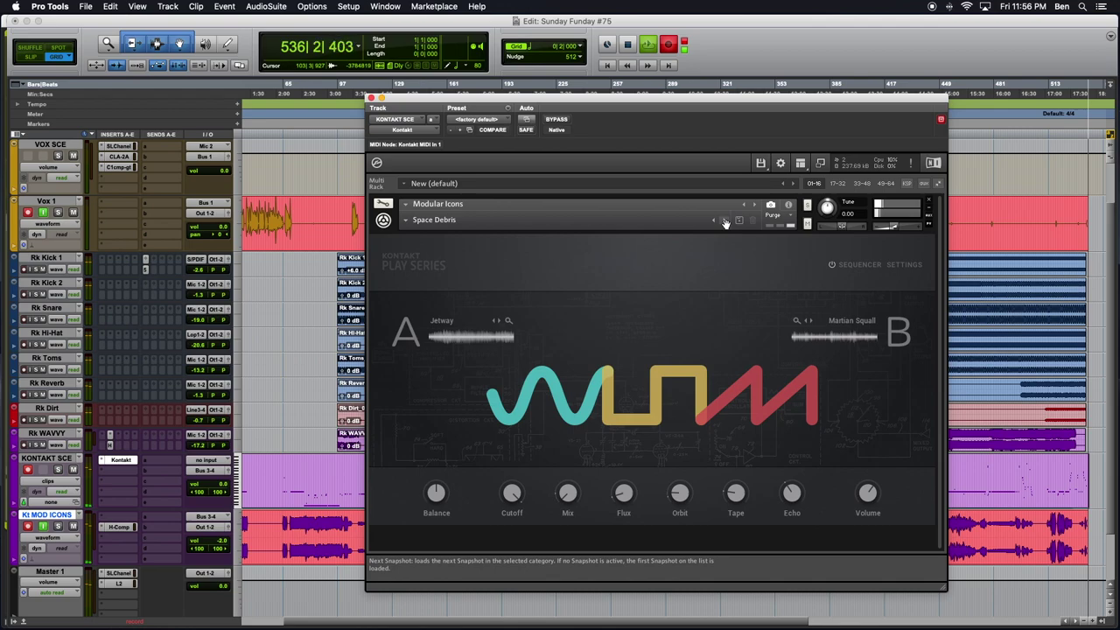
pyautogui.click(723, 223)
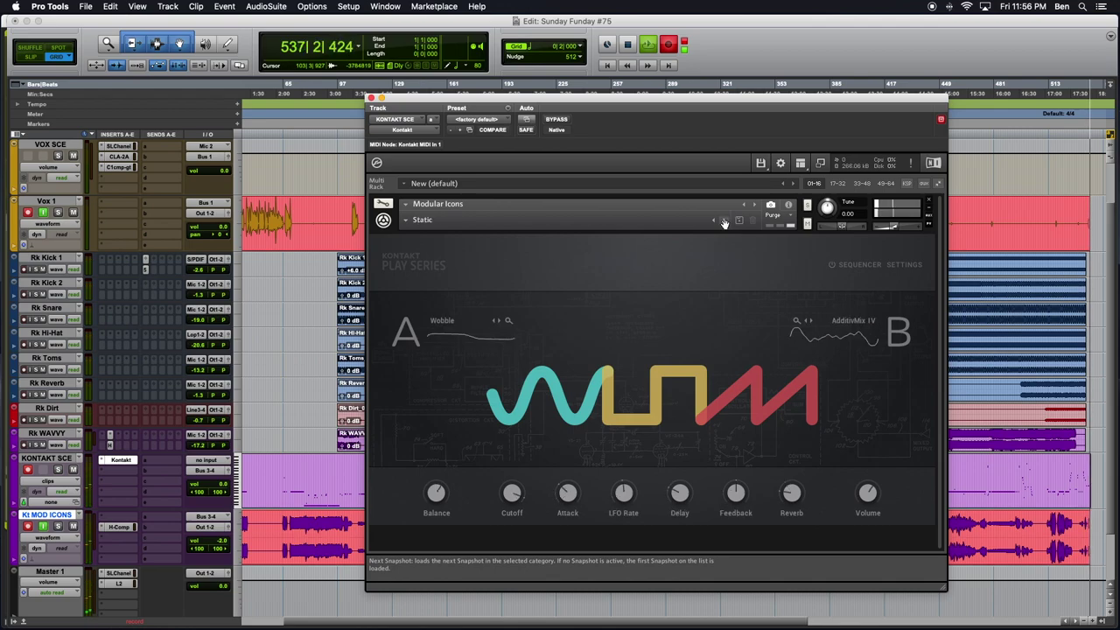
pyautogui.click(724, 222)
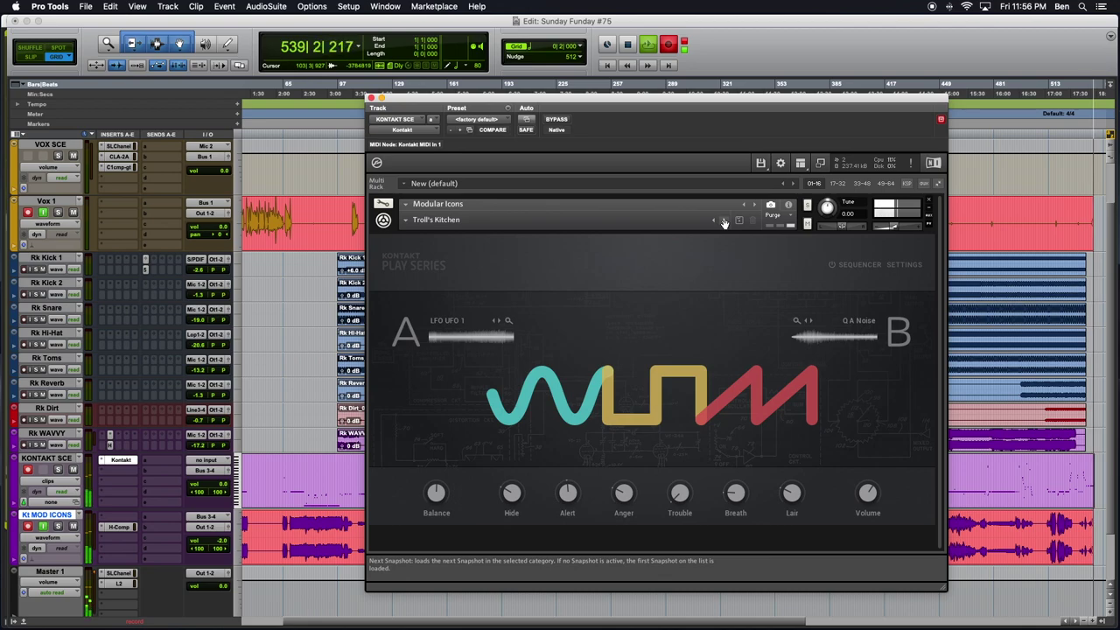
pyautogui.click(723, 222)
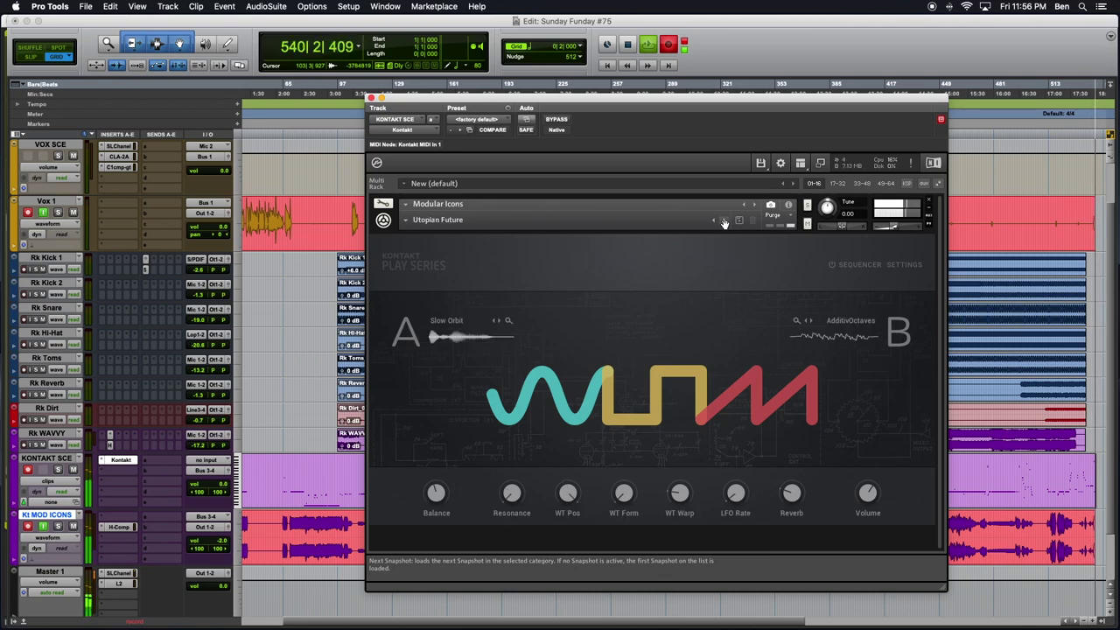
pyautogui.click(723, 222)
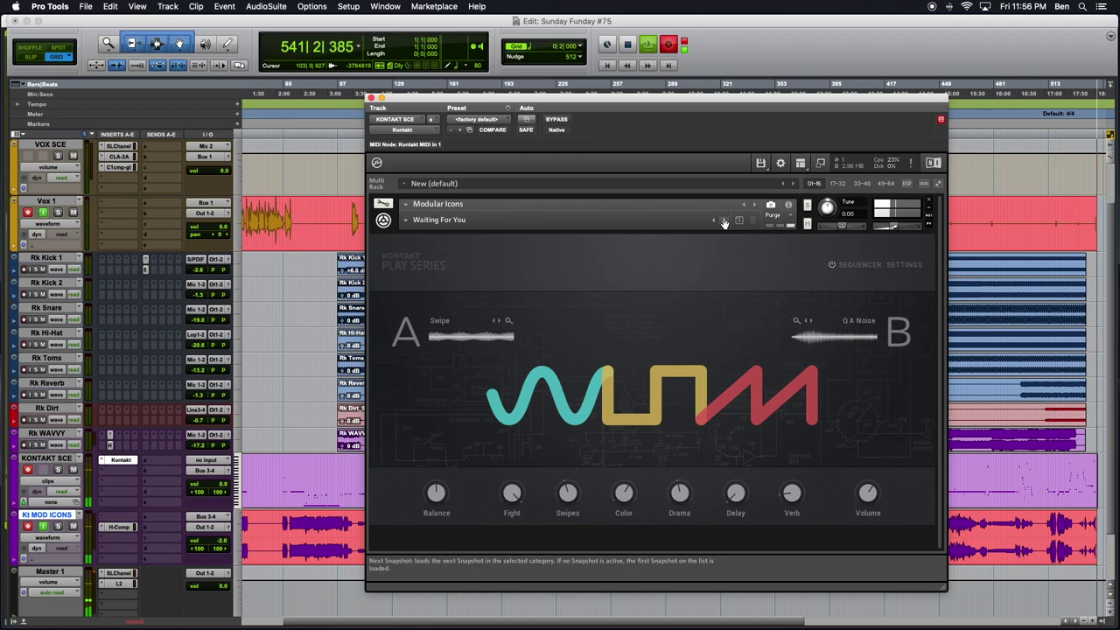
pyautogui.click(723, 222)
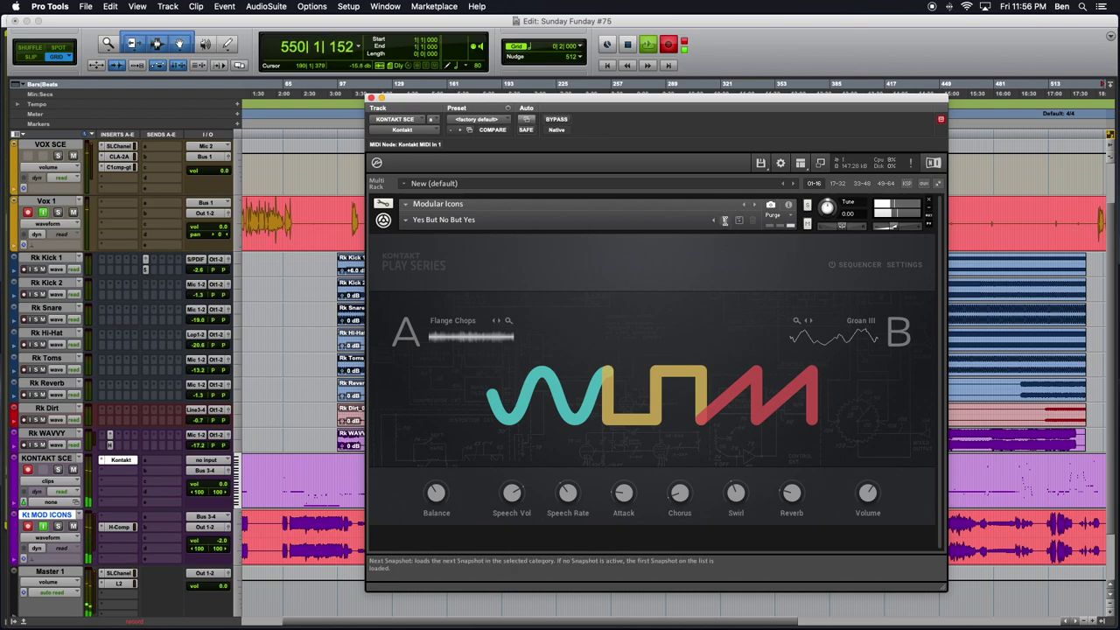
pyautogui.click(724, 220)
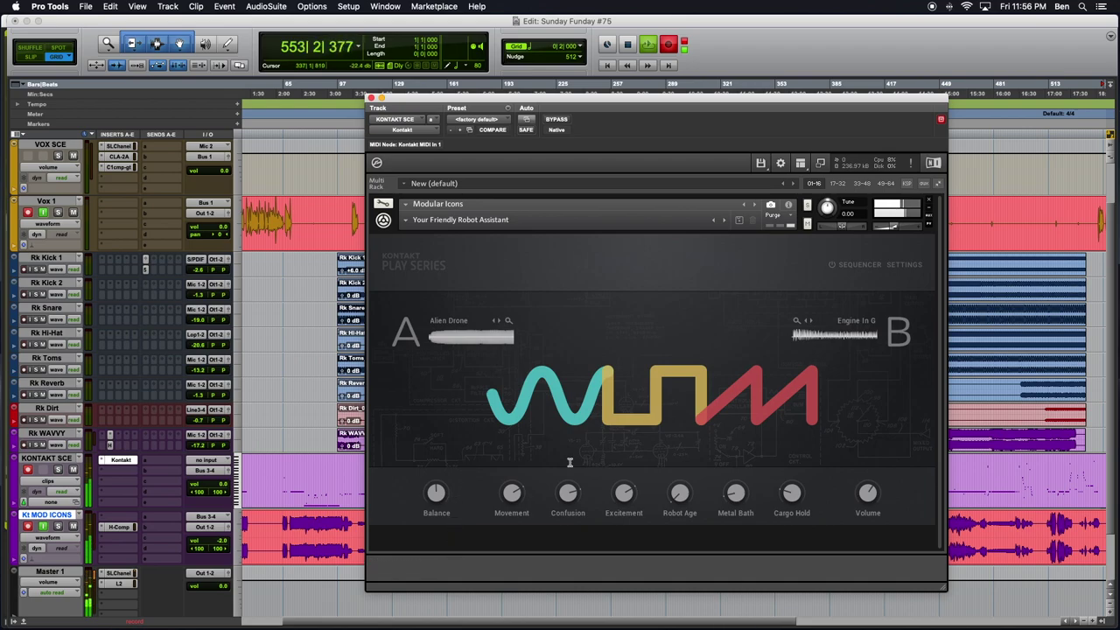
# - Set the layer balance to A 24 | 76 B, Movement to 22.7 % and Confusion to 27.2 %
pyautogui.moveTo(435, 495)
pyautogui.moveTo(423, 516); pyautogui.dragTo(422, 538)
pyautogui.moveTo(505, 491); pyautogui.dragTo(495, 567)
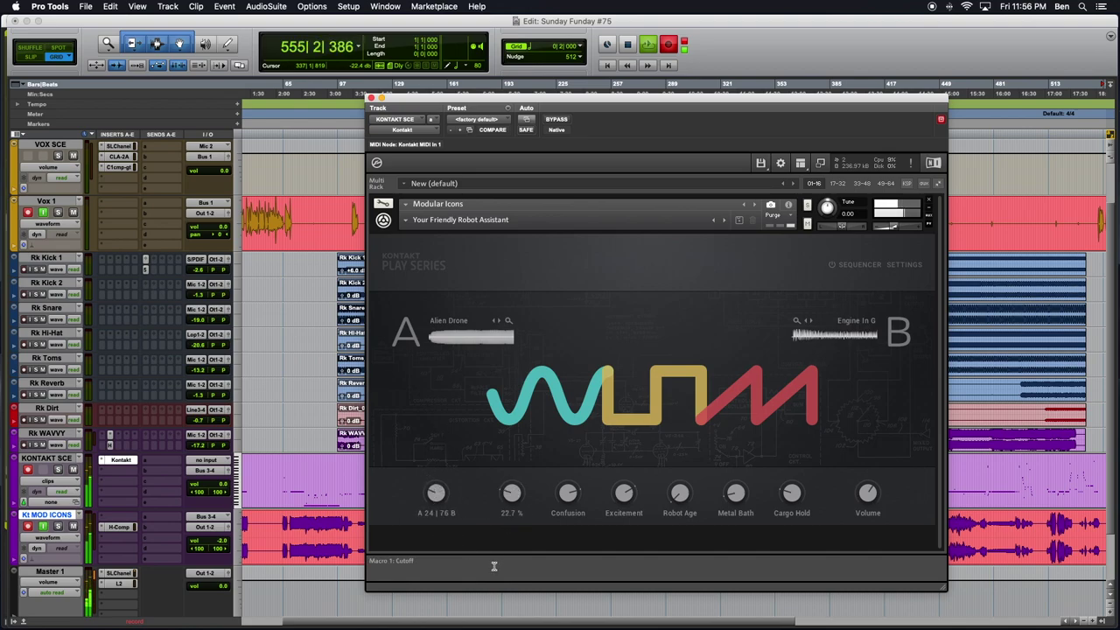
pyautogui.moveTo(572, 503); pyautogui.dragTo(527, 546)
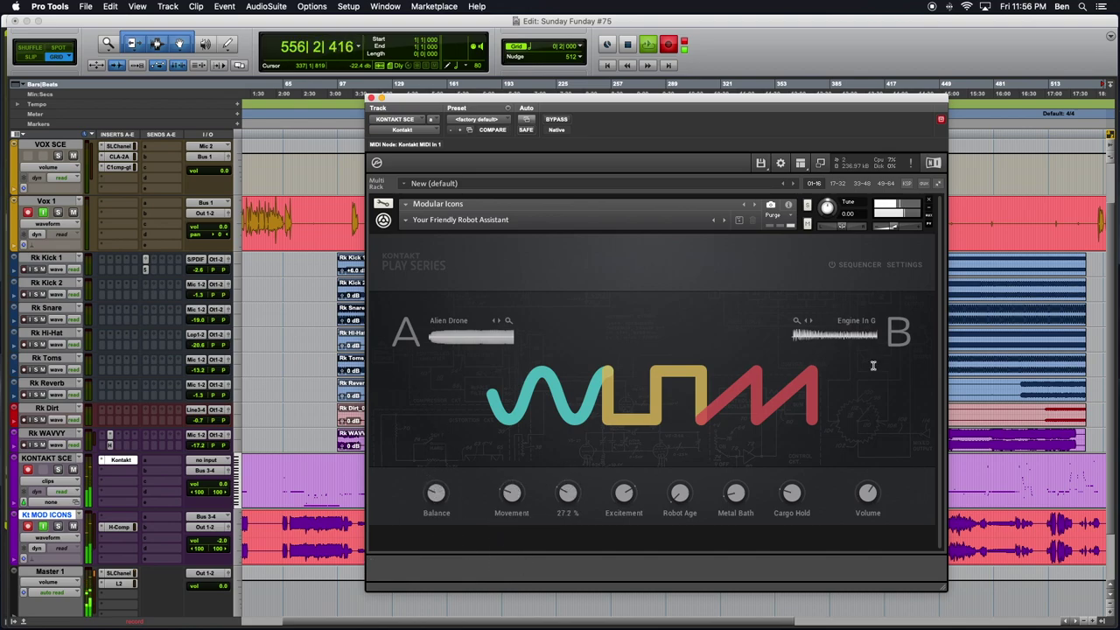
# - Check the robot snapshot's sequencer pattern, close the editor, and turn up the Metal Bath and Robot Age macros
pyautogui.click(853, 264)
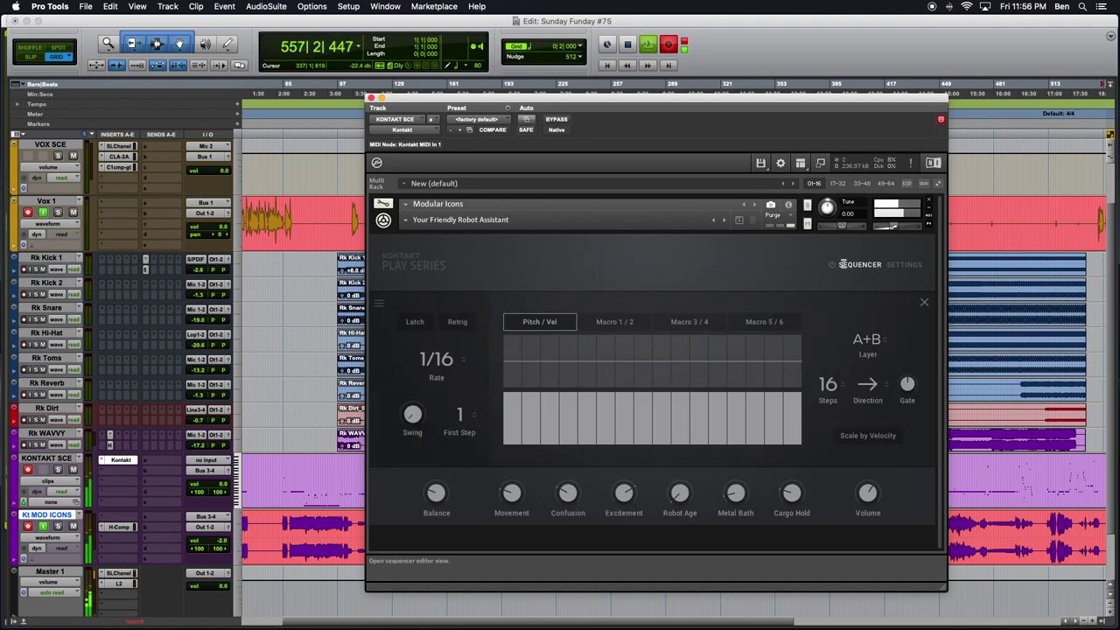
pyautogui.click(845, 264)
pyautogui.moveTo(731, 492); pyautogui.dragTo(729, 446)
pyautogui.moveTo(689, 476); pyautogui.dragTo(645, 465)
pyautogui.moveTo(401, 623); pyautogui.dragTo(401, 592)
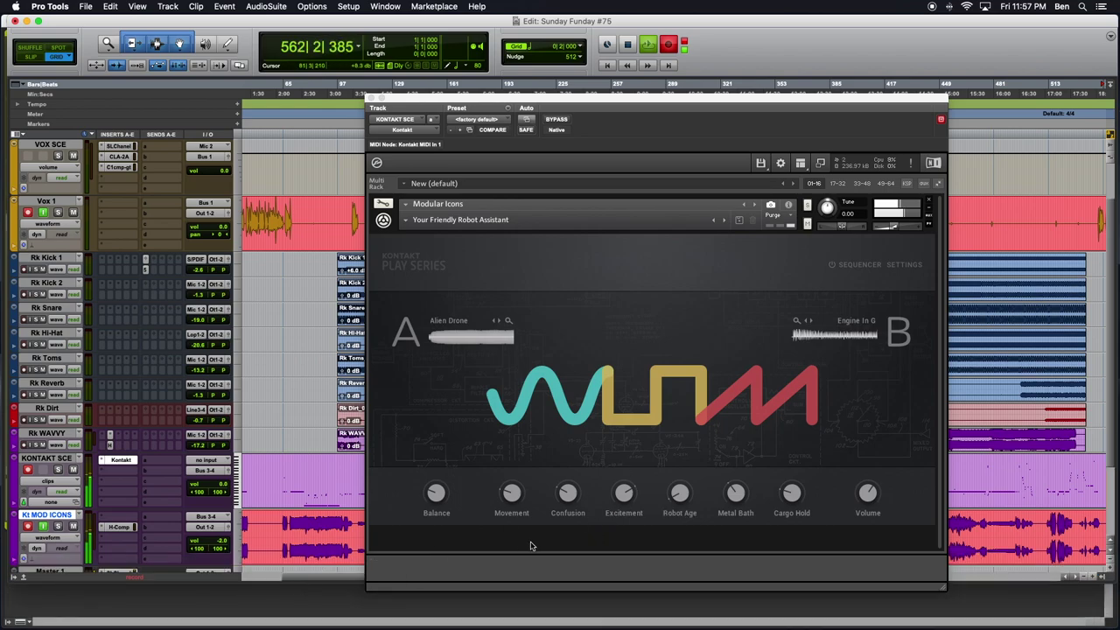
# - Set the Excitement macro to 53.3 % and bring up the Robot Age macro's MIDI CC automation option
pyautogui.click(628, 493)
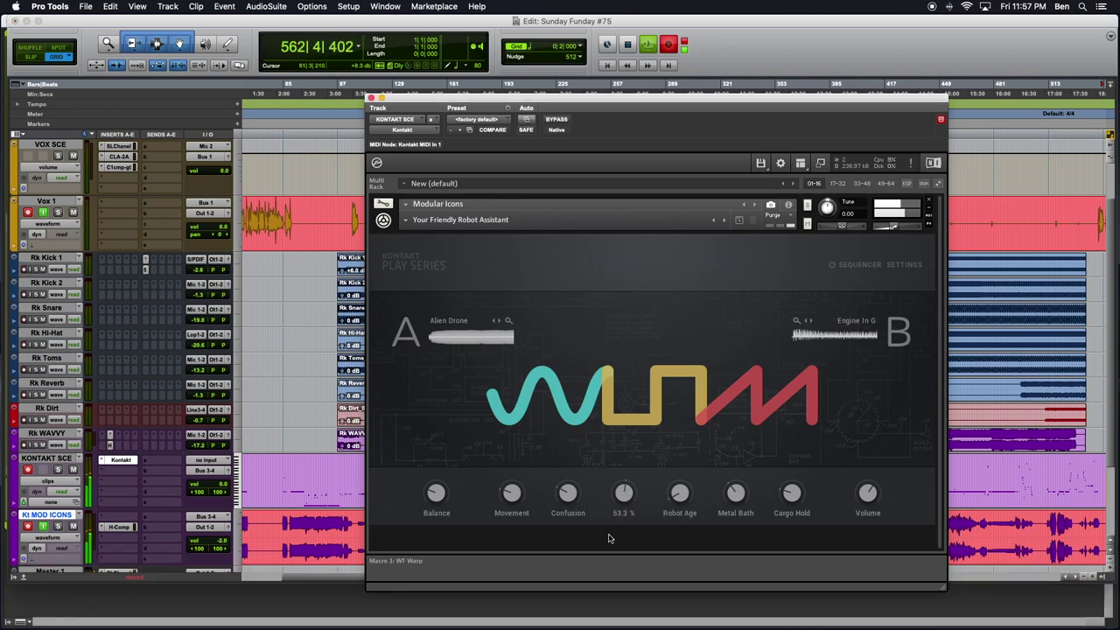
pyautogui.click(683, 497)
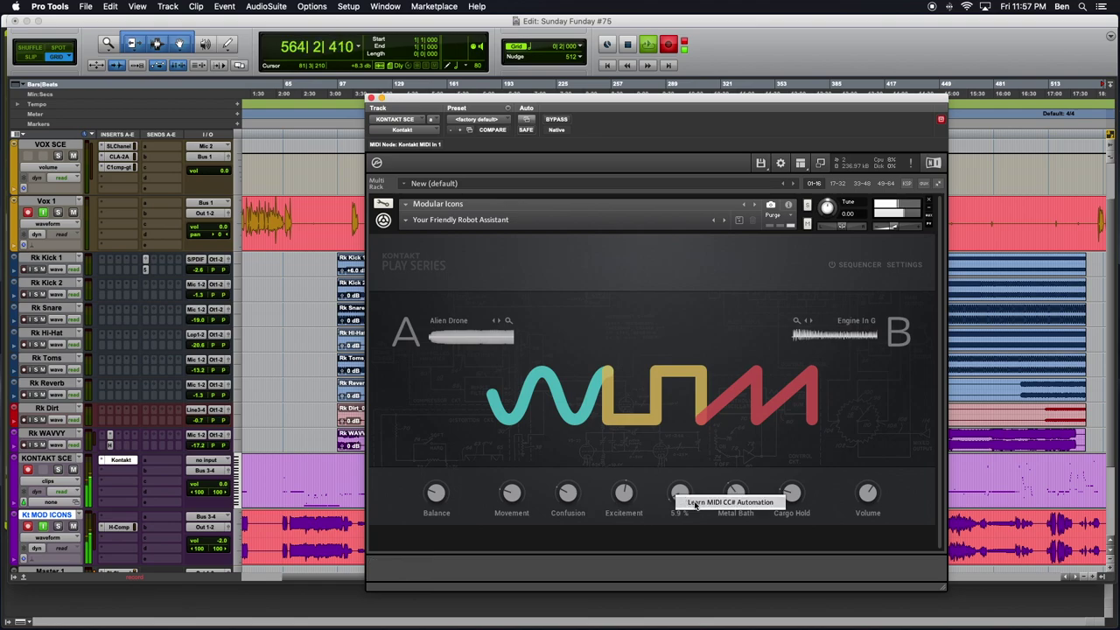